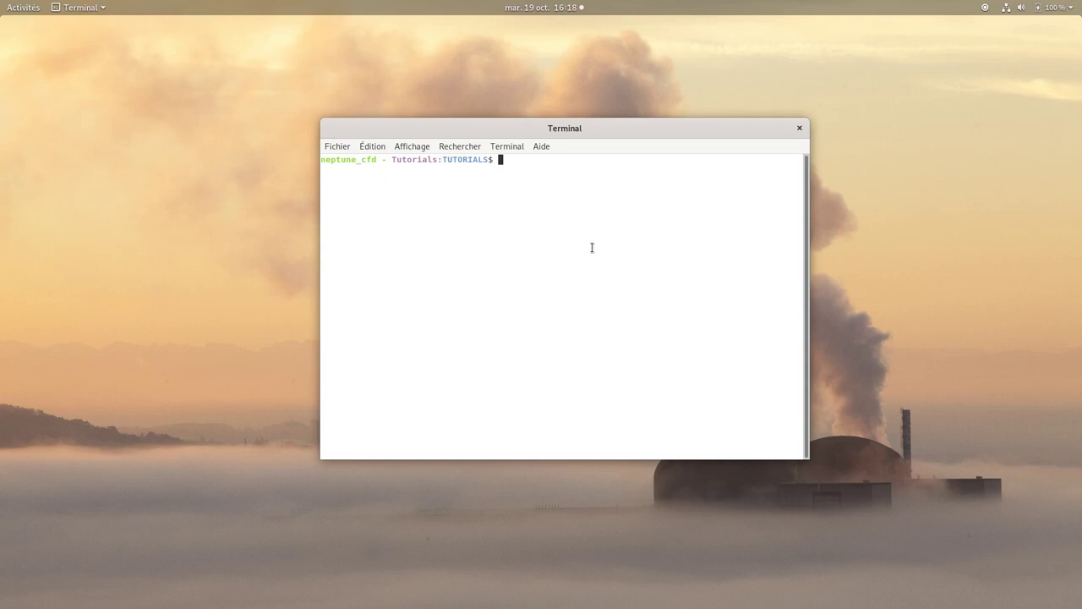
Step: Create study SUMP_HOLE_PARTICLES with case Case1, then enter the study folder and list it
type("neptune_cfd create -s SUMP")
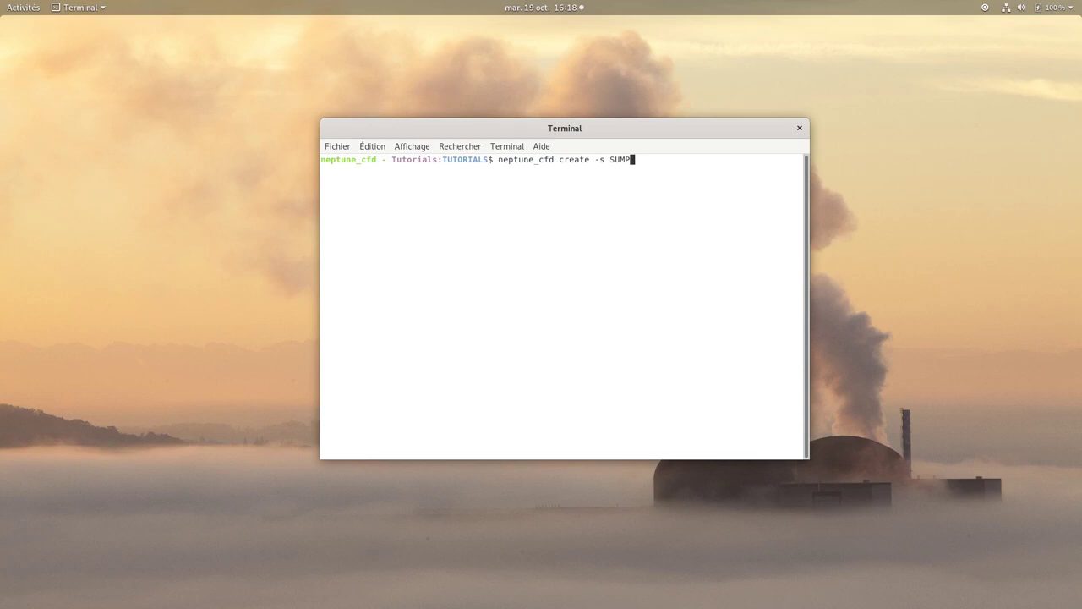
type("_HOLE PARTICLES -c Case1")
key("Return")
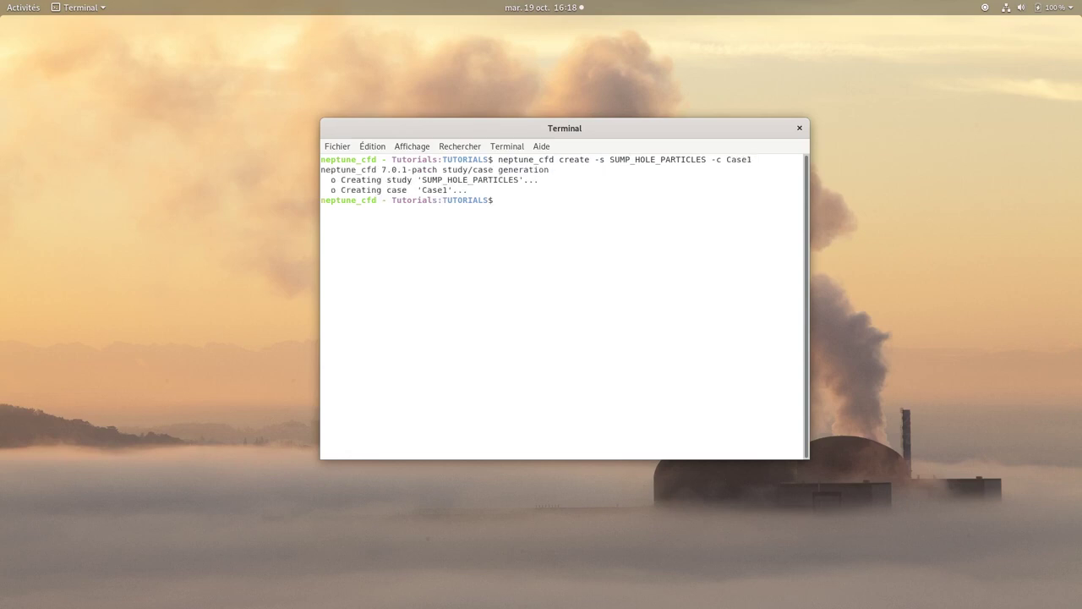
type("cd SU")
key("Tab")
key("Return")
type("l")
key("Return")
Step: Move into Case1/DATA and launch ./neptune_cfd to open the setup GUI
type("cd Ca")
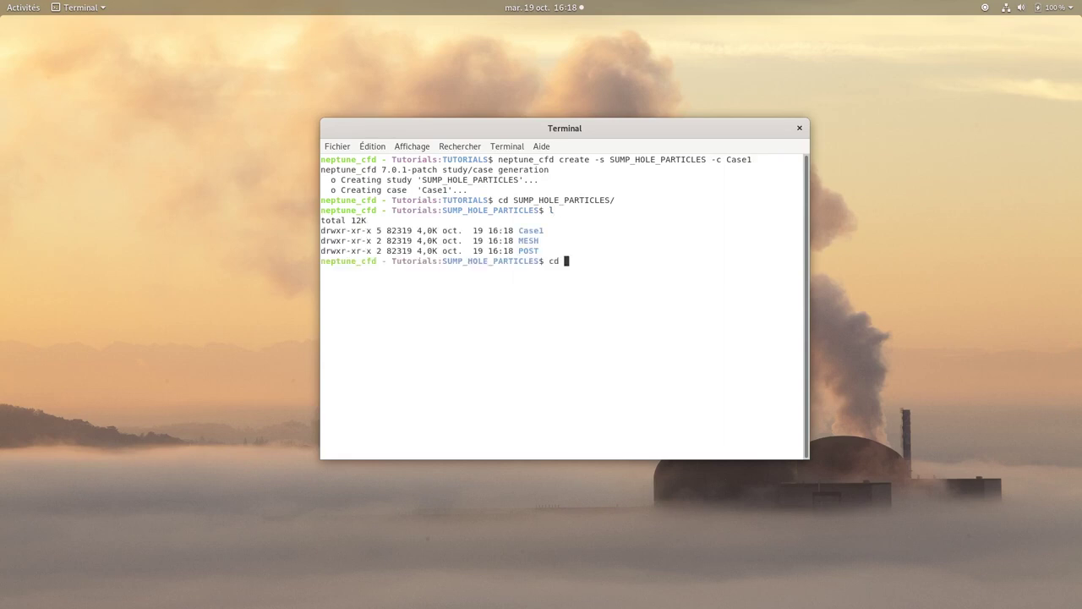
key("Tab")
type("D")
key("Tab")
key("Return")
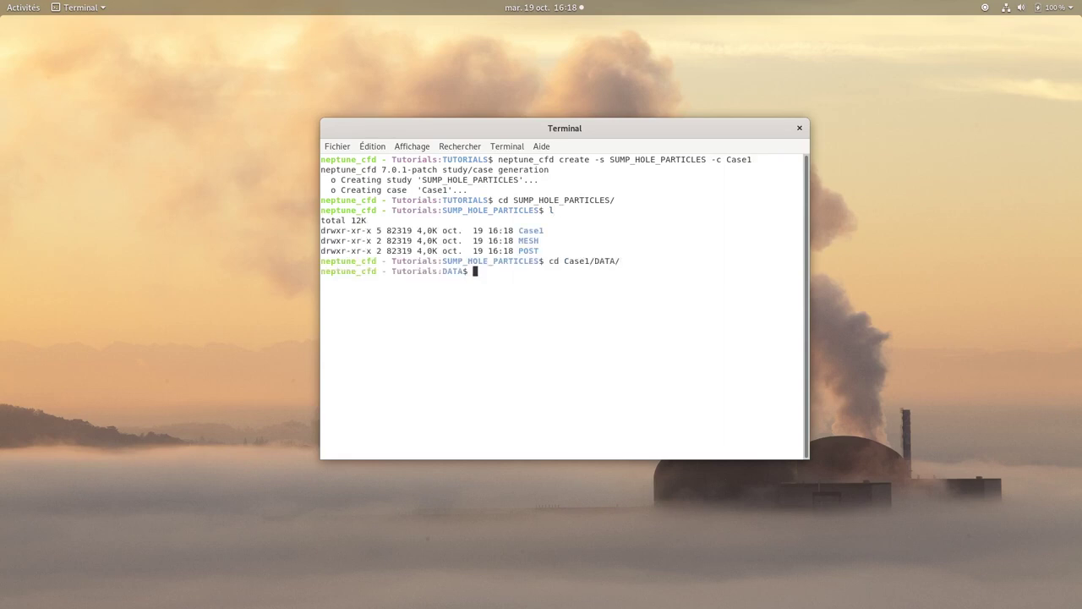
type("./n")
key("Tab")
key("Return")
Step: Switch the mesh to a generated cartesian mesh with zmax 0.01 and 100 cells in X and Y
left_click(338, 159)
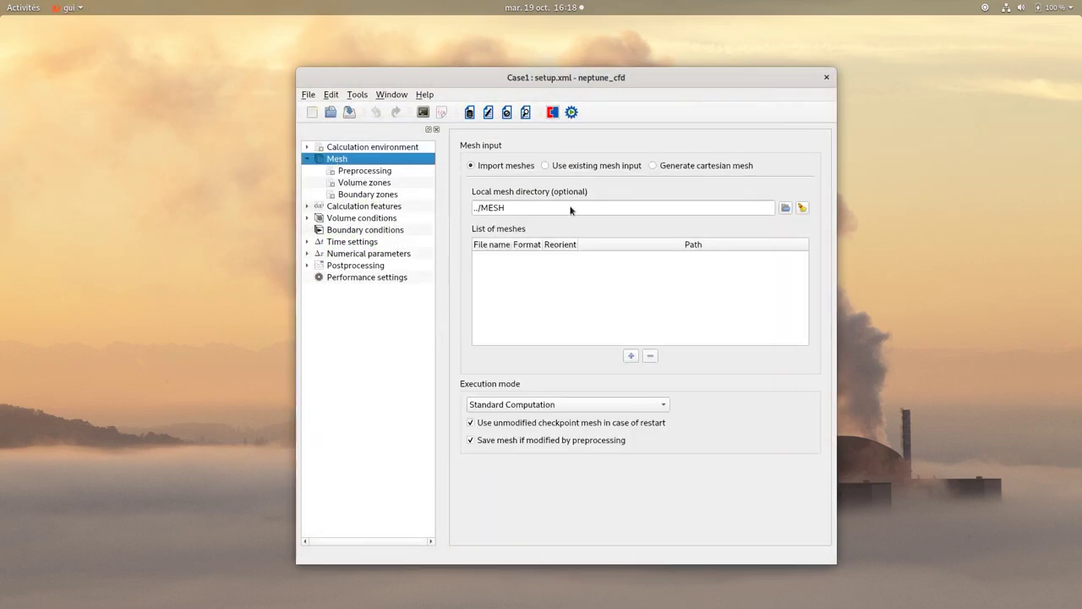
left_click(655, 166)
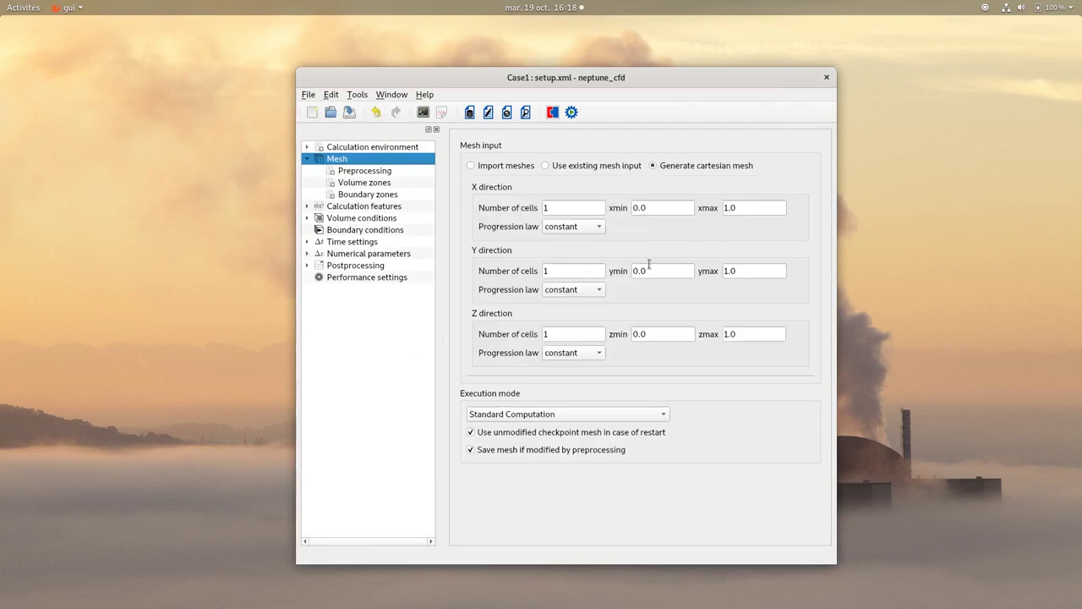
left_click(735, 336)
type("0.01")
double_click(582, 208)
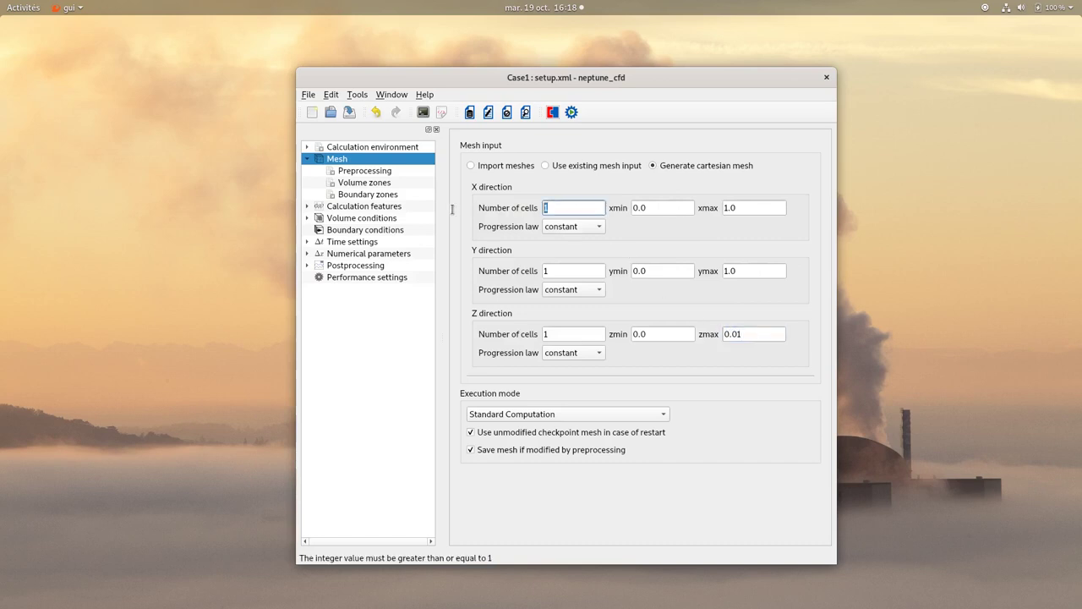
type("100")
key("Tab")
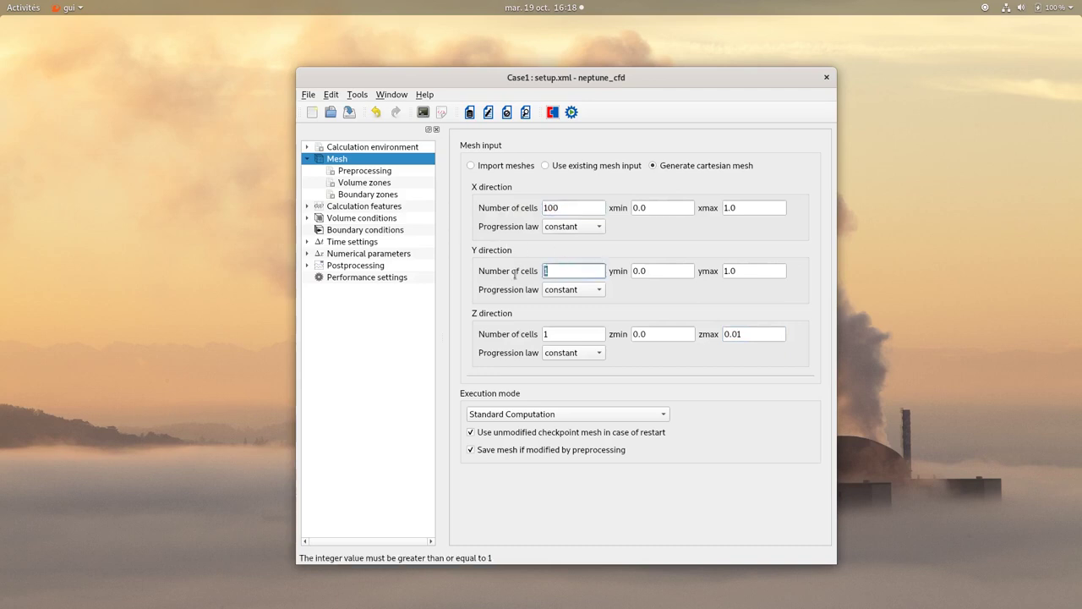
type("100")
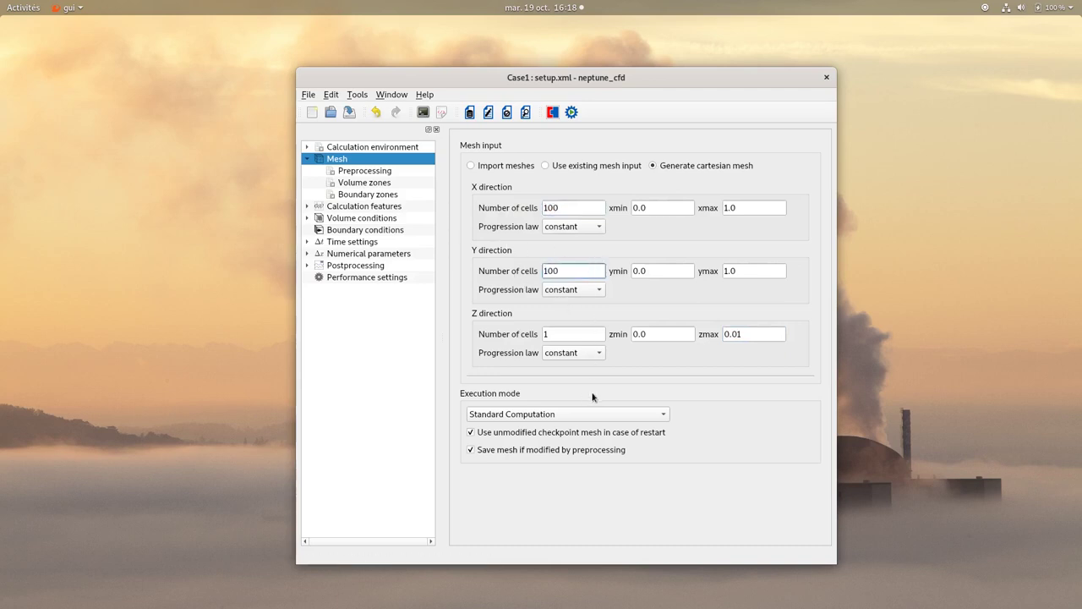
Step: Add a boundary zone labelled Outlet with selection criteria y > 0.999
left_click(349, 111)
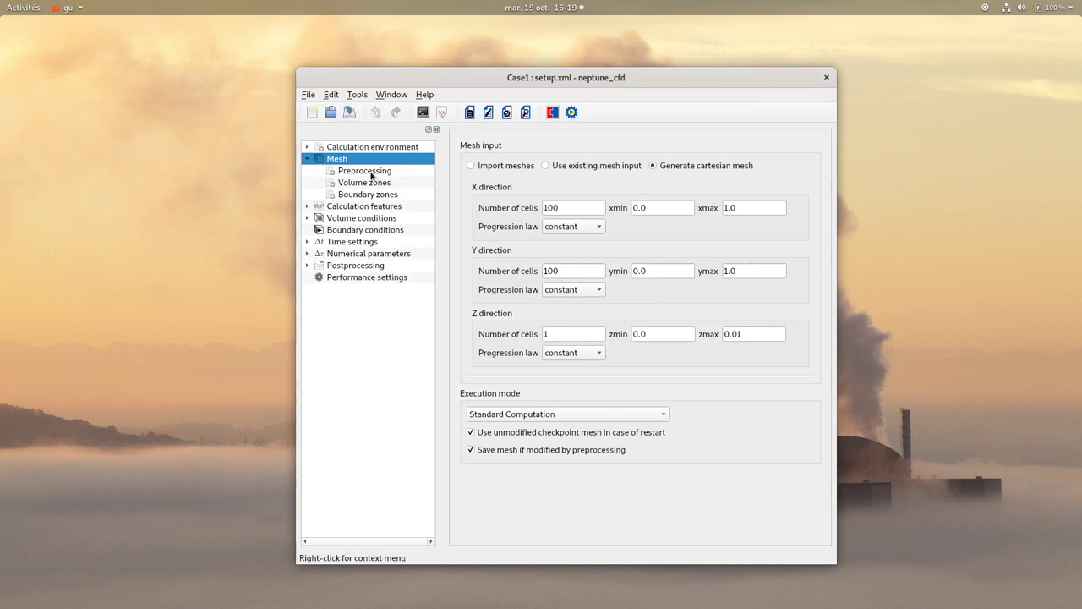
left_click(391, 195)
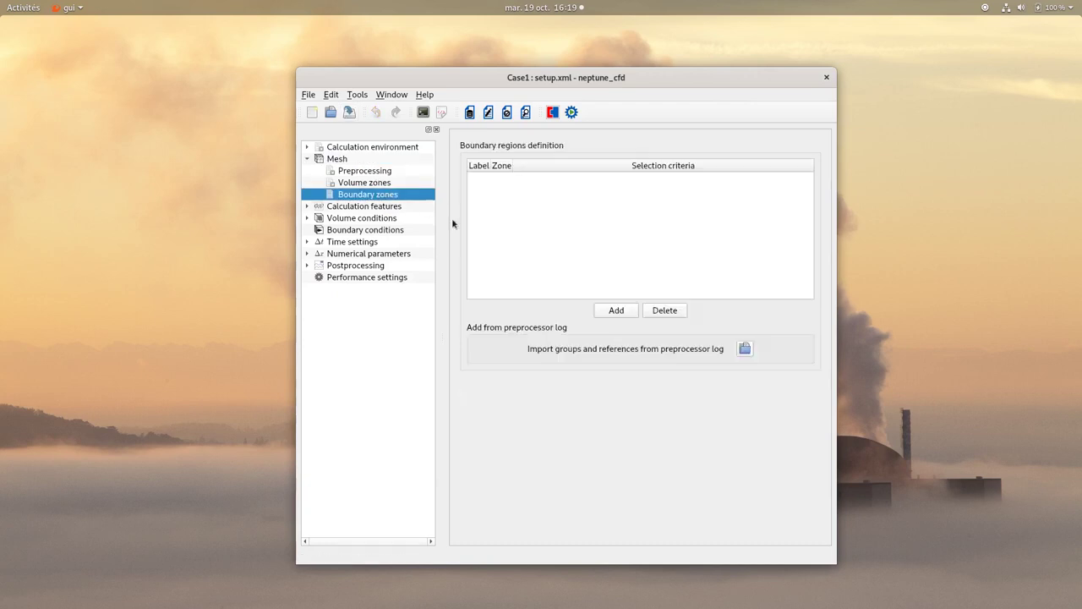
left_click(610, 311)
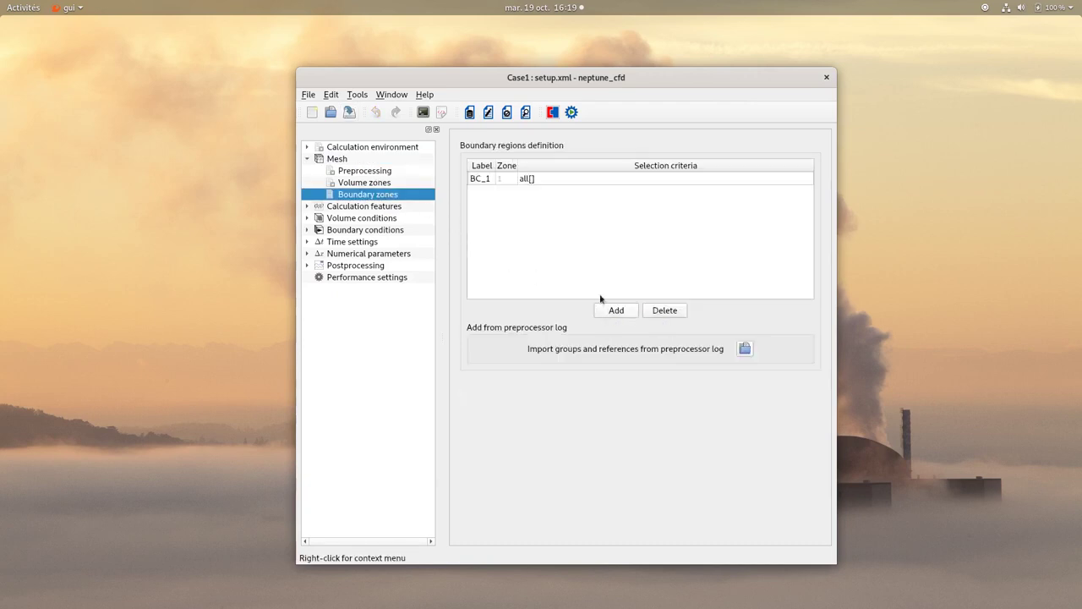
double_click(489, 178)
type("Outlet")
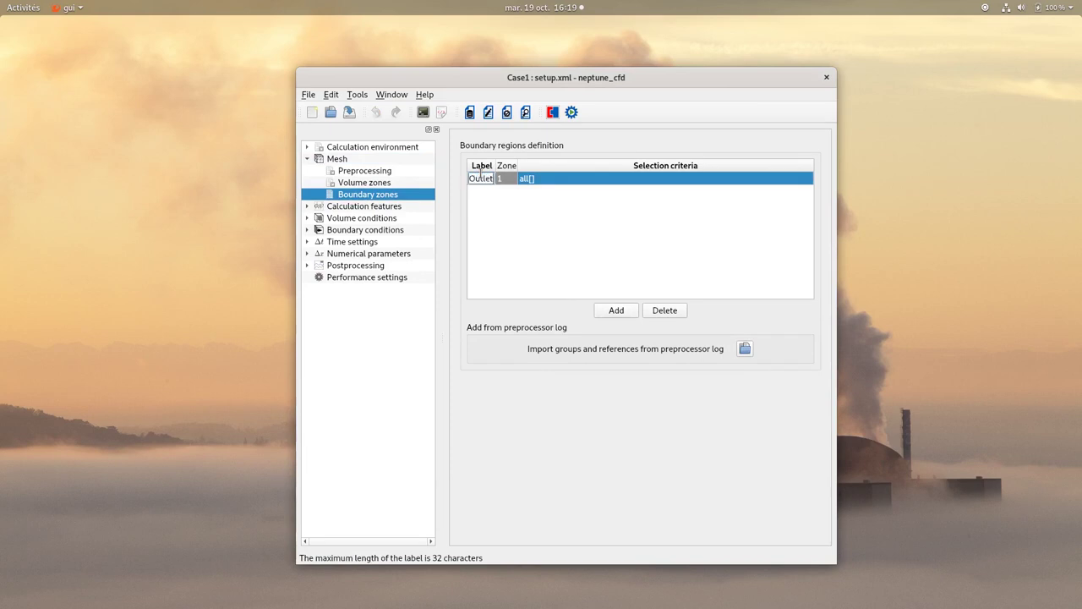
key("Return")
double_click(541, 179)
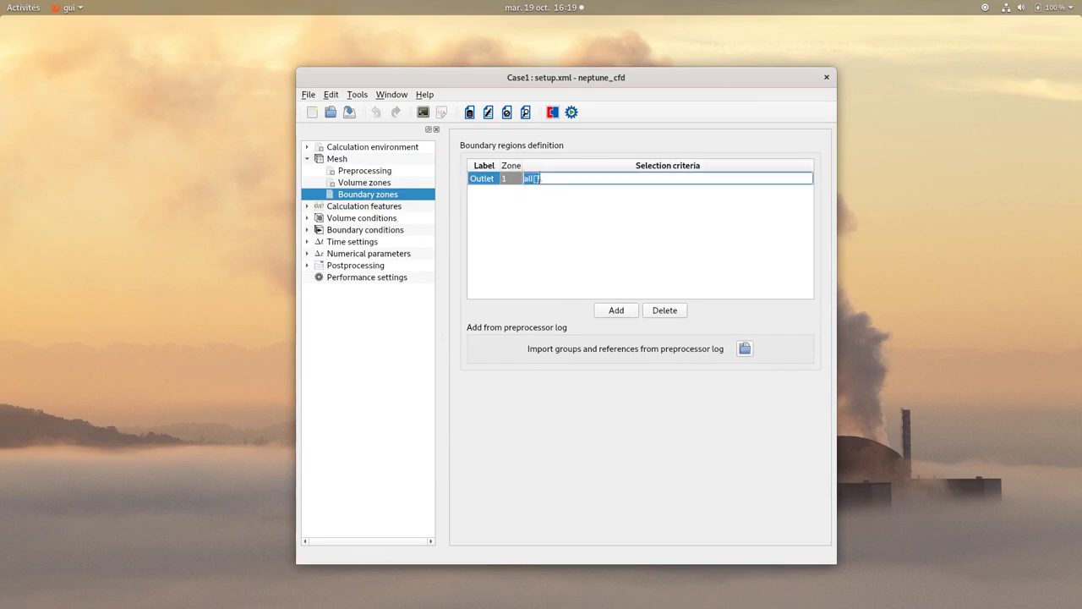
type("y > 0.999")
left_click(564, 224)
Step: Add an Inlet zone with criteria x < 0.001 and y >= 0.9 and y <= 0.95
left_click(616, 310)
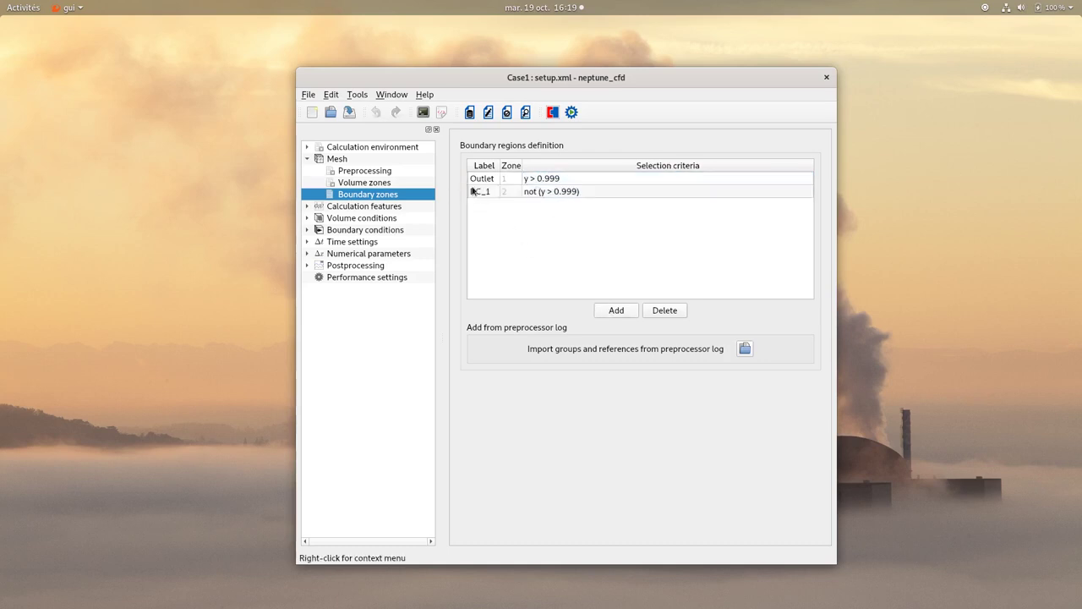
double_click(478, 192)
type("Inlet")
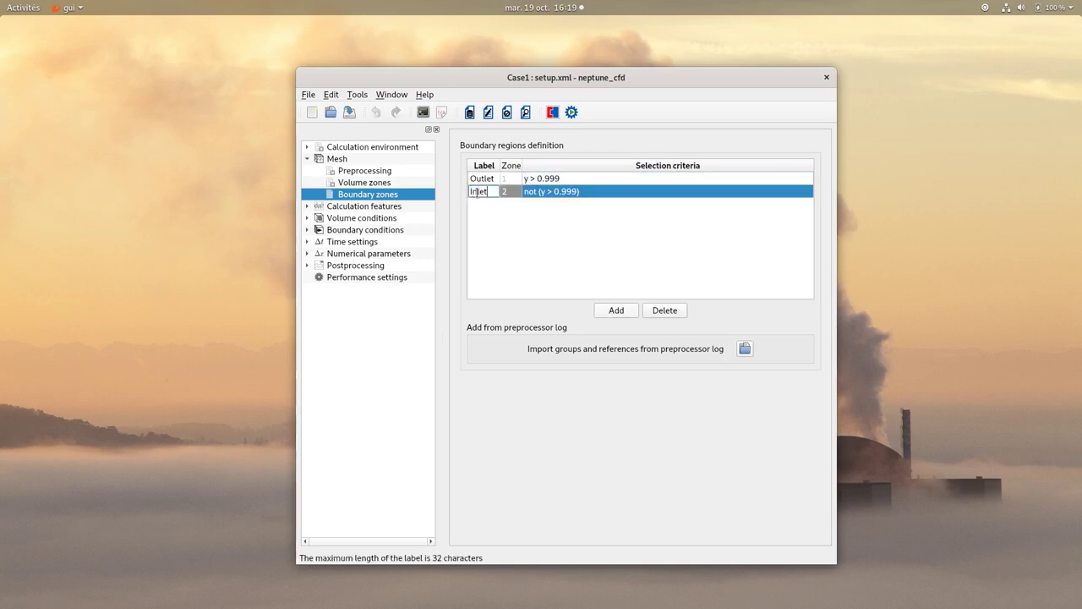
double_click(542, 193)
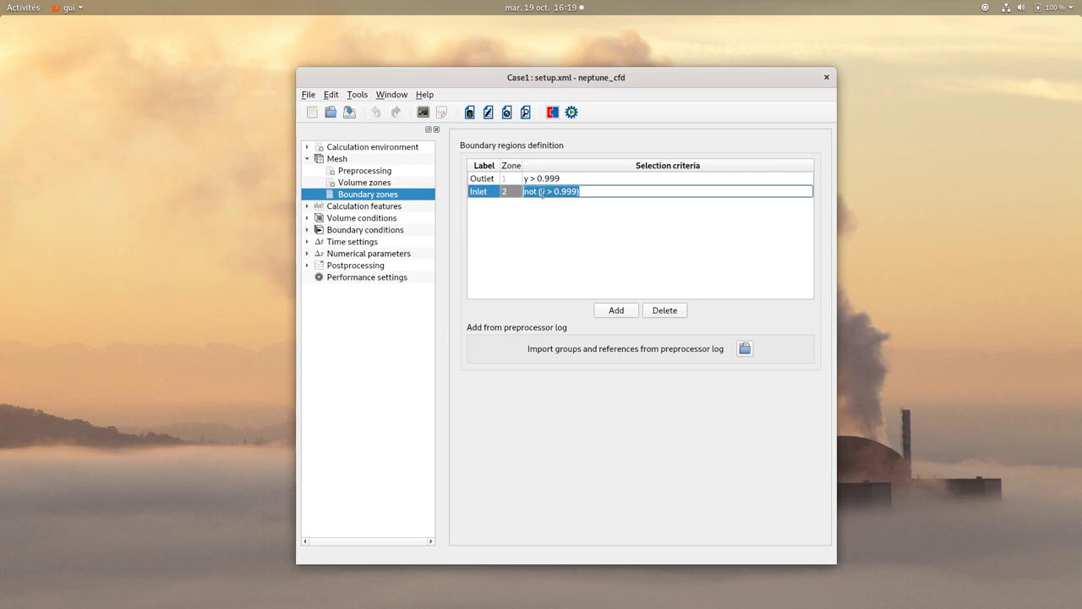
type("x <")
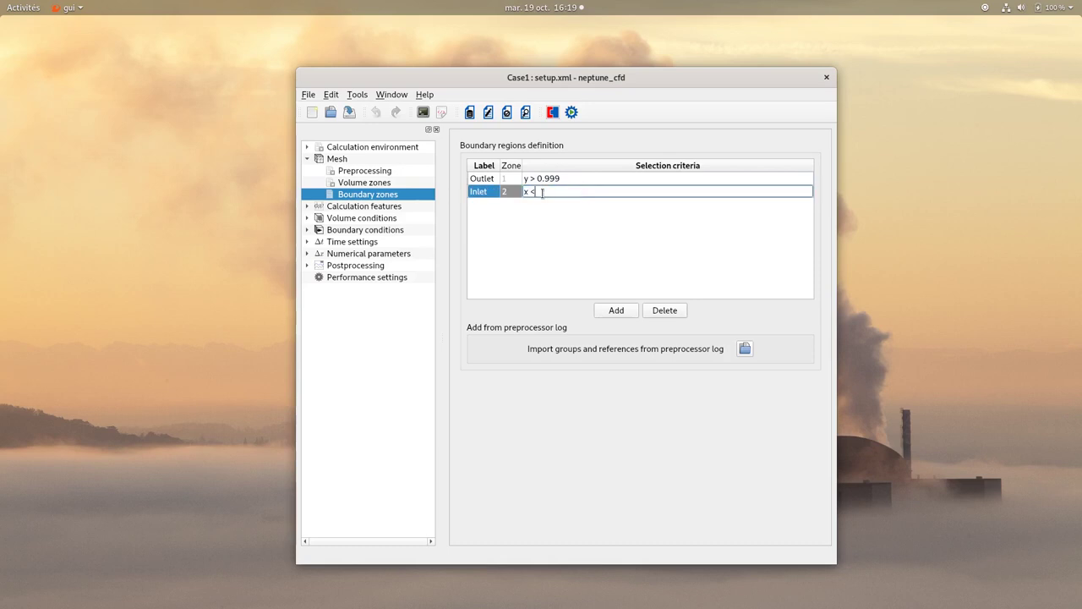
type(" 0.001 and y >= 0.9 and y")
type("<= 0.95")
Step: Add an Outlet_Water zone with criteria x > 0.999 and y >= 0.05 and y <= 0.1
left_click(593, 262)
left_click(626, 313)
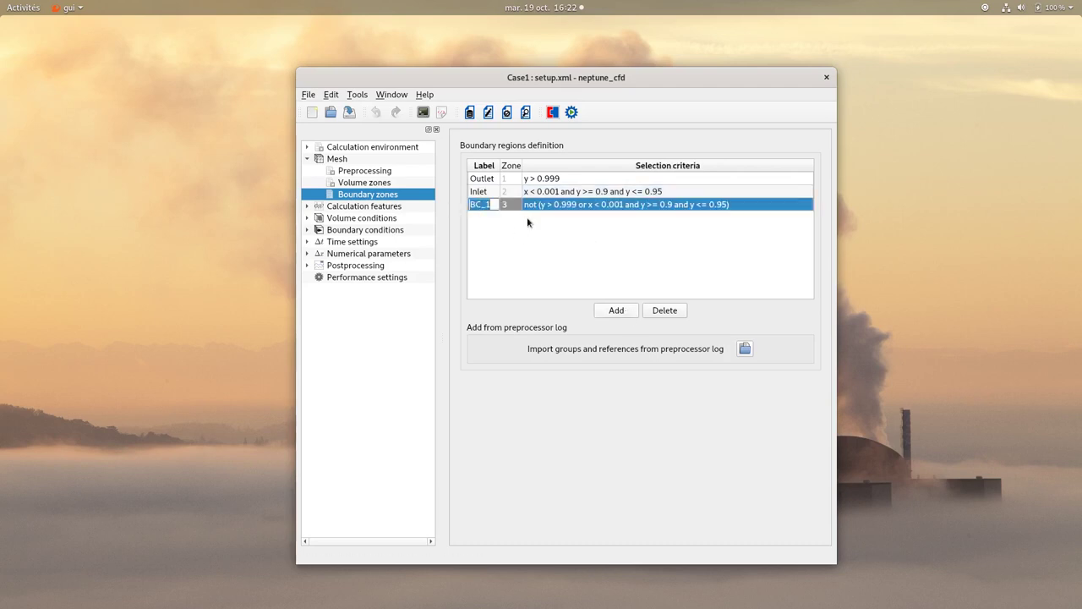
type("Outlet_")
type("Water")
key("Return")
double_click(566, 204)
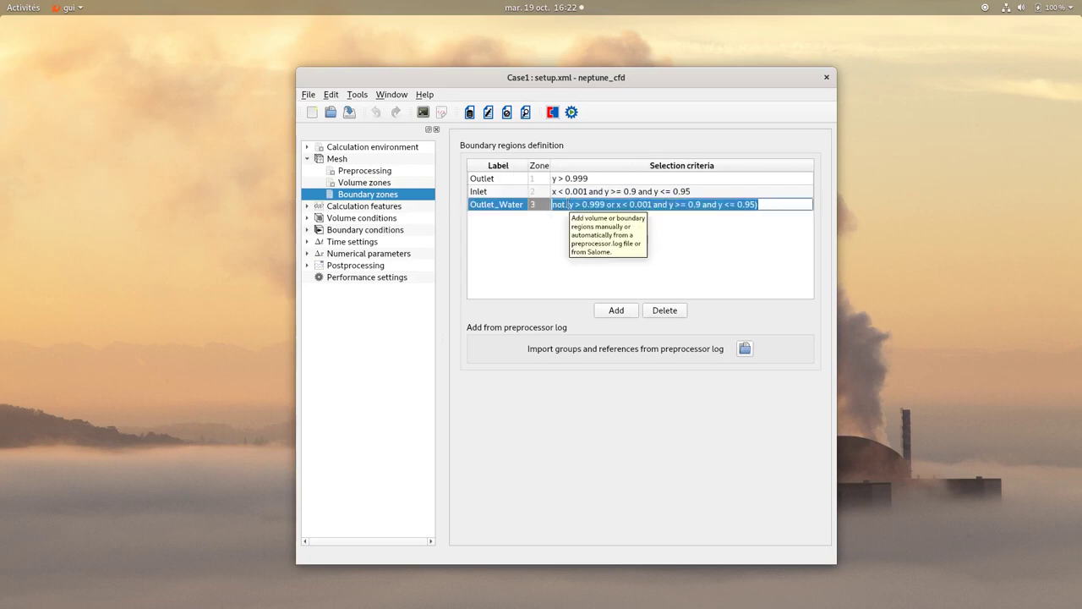
type("x > ")
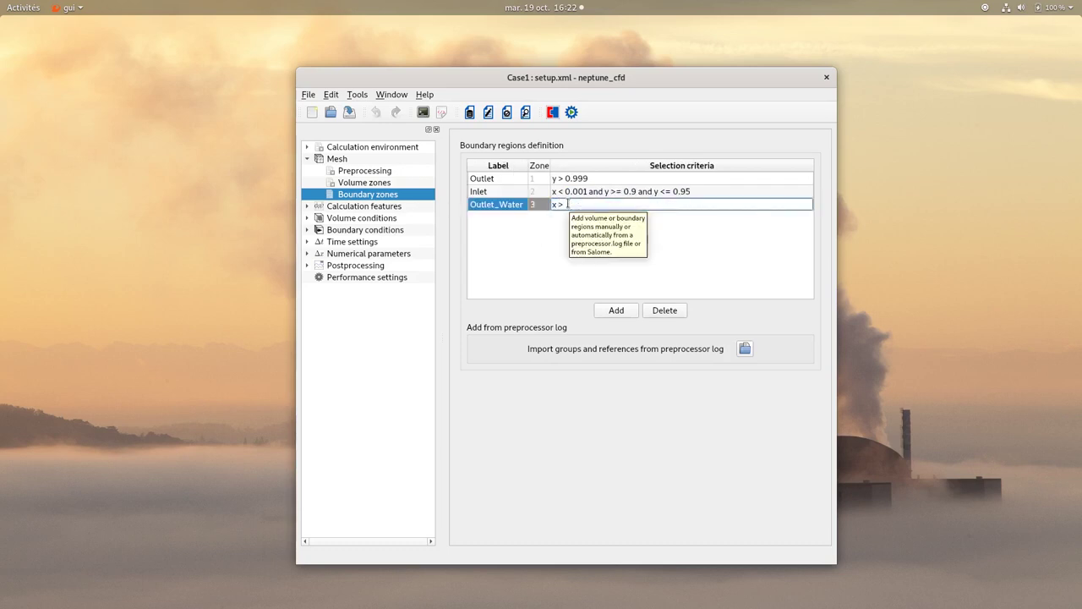
type("0.999 and y >= 0.05 an")
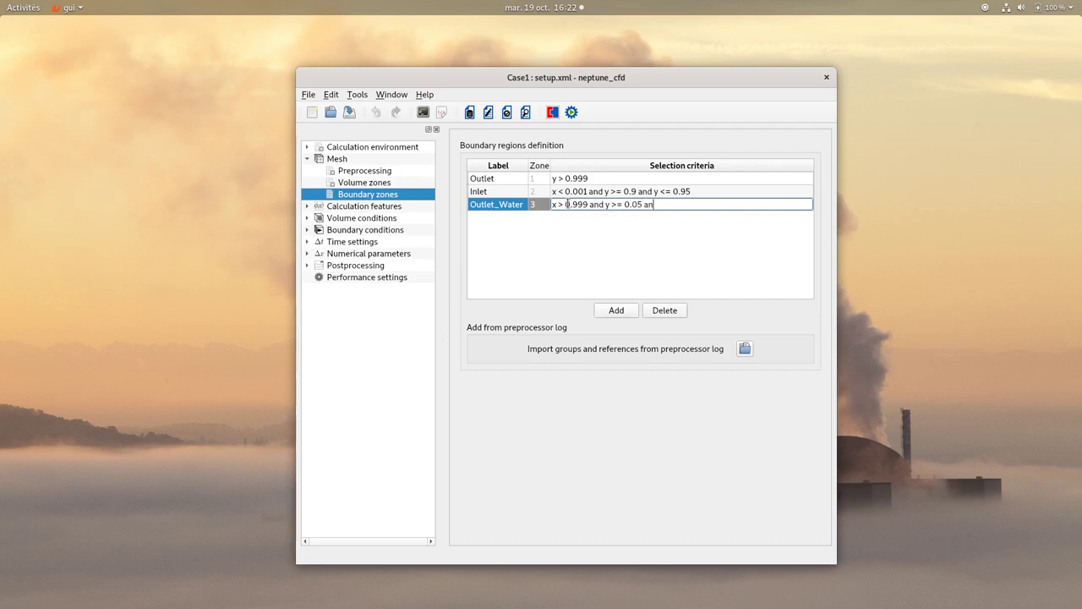
type("d y <=0.1")
key("Return")
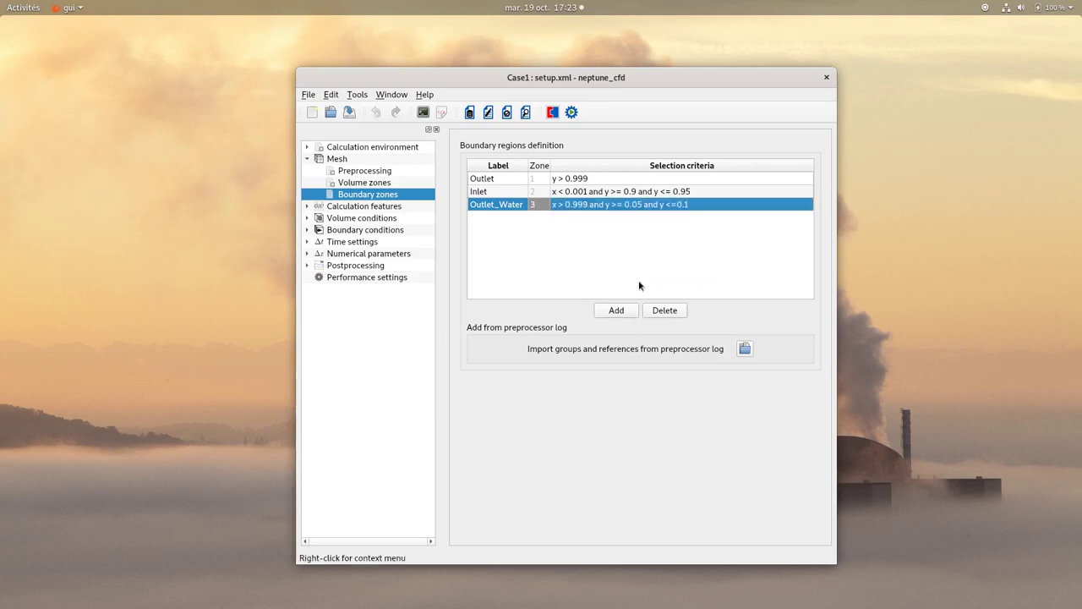
Step: Add a 2D-sym zone with criteria z <= 0.001 or z >= 0.009
left_click(616, 310)
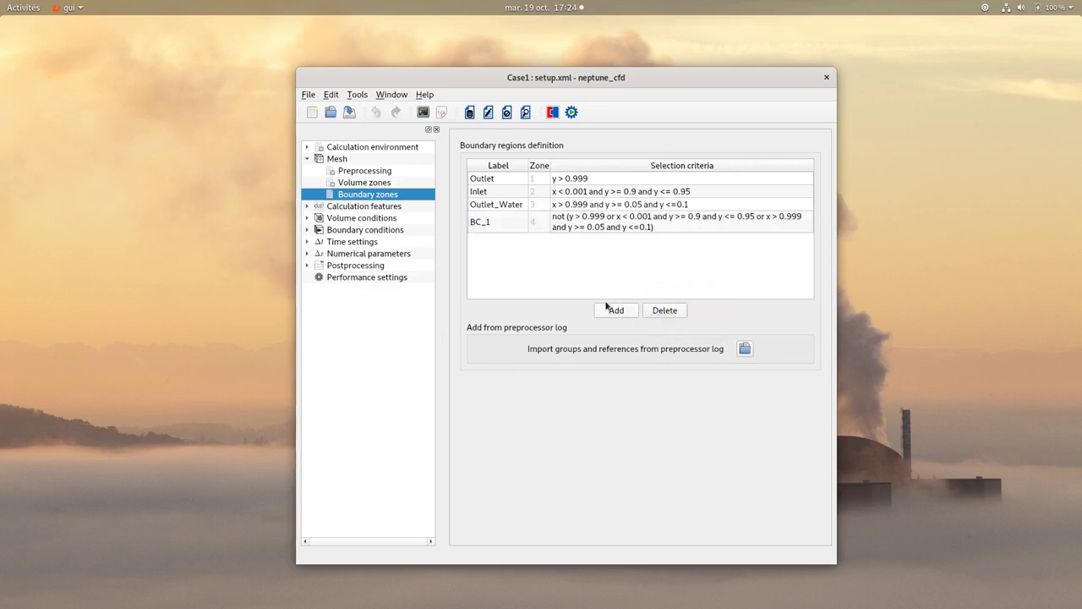
double_click(498, 220)
type("2D-")
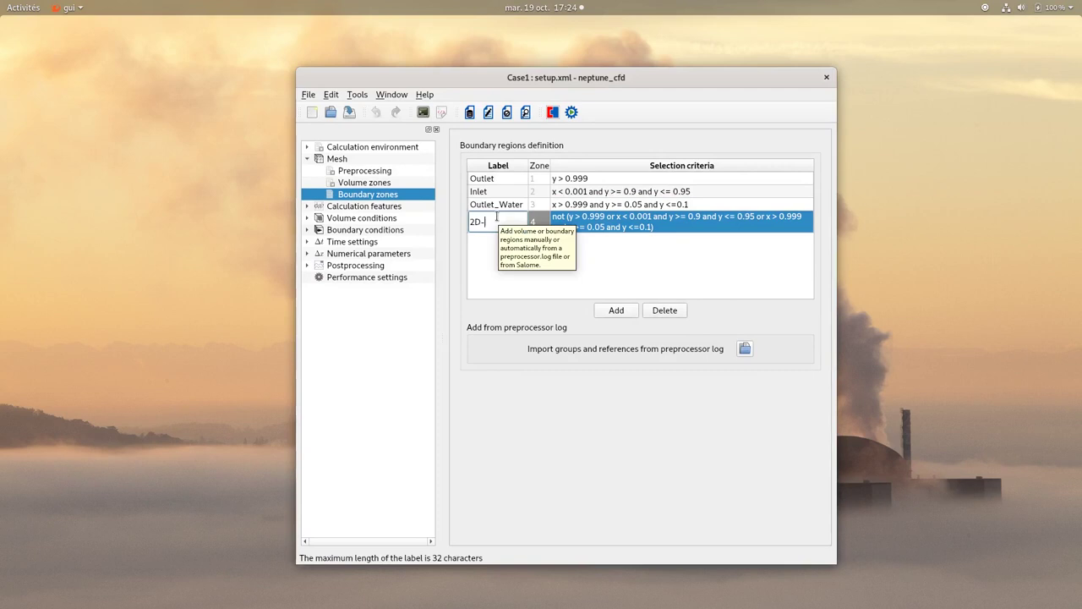
type("sym")
double_click(617, 222)
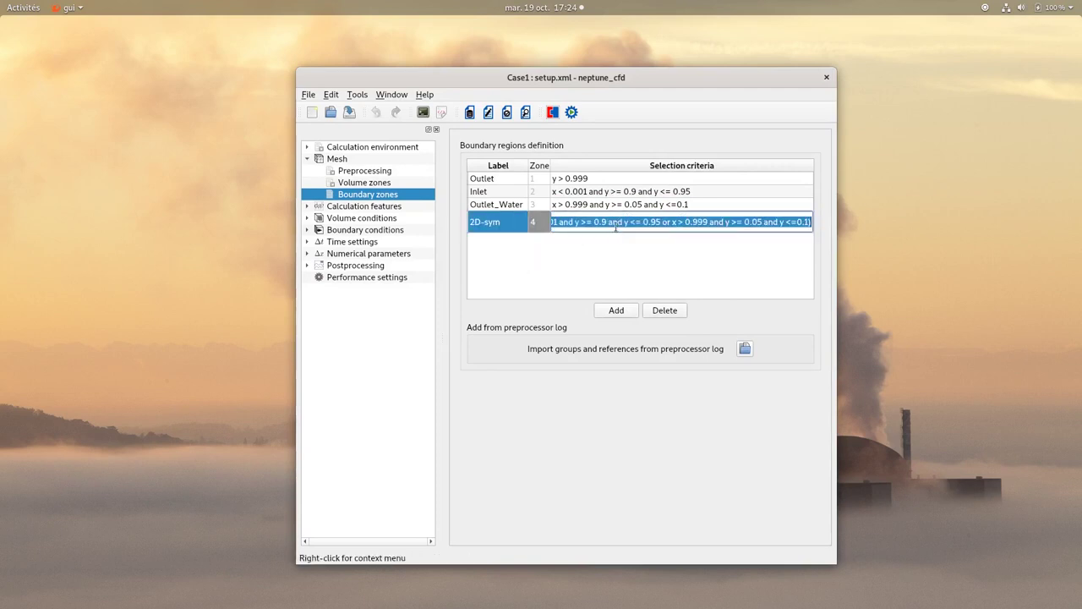
type("z <= 0.001")
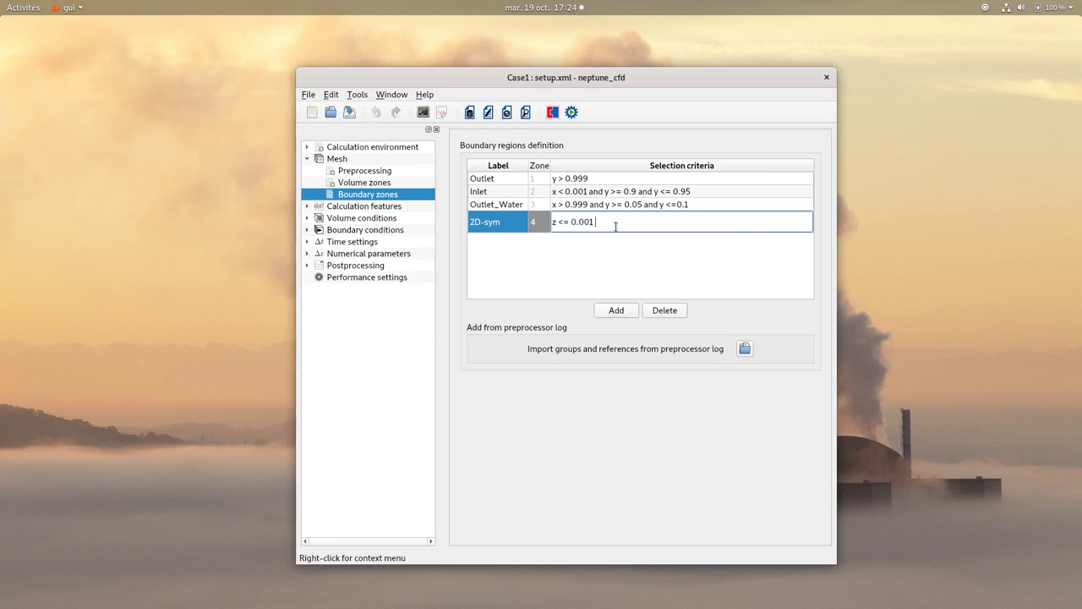
type(" or z >= 0.009")
key("Return")
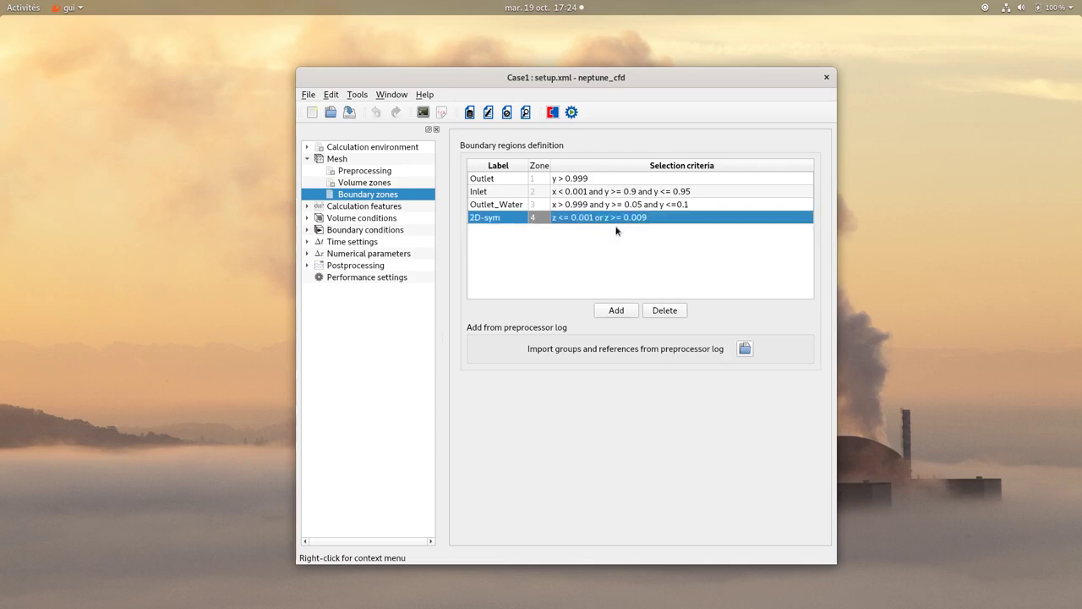
Step: Add a final catch-all boundary zone labelled Walls
left_click(617, 311)
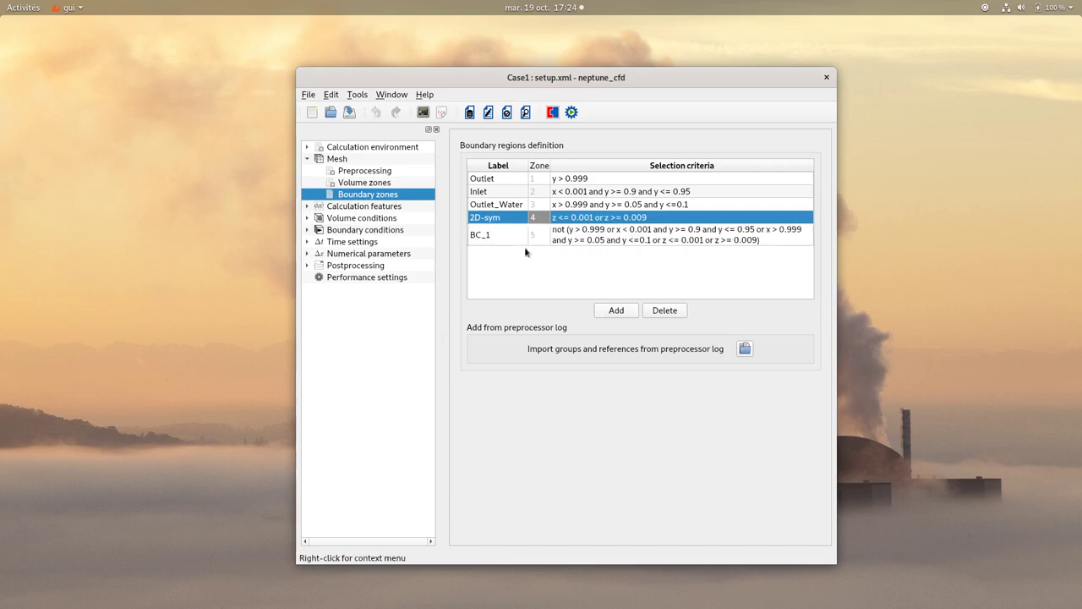
left_click(499, 237)
left_click(499, 236)
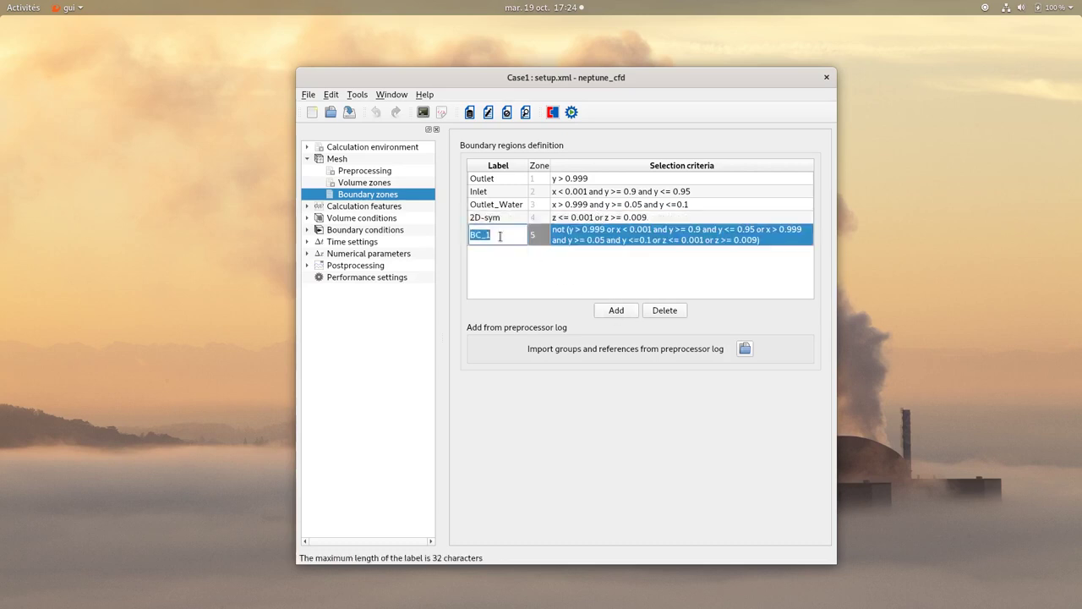
type("Walls")
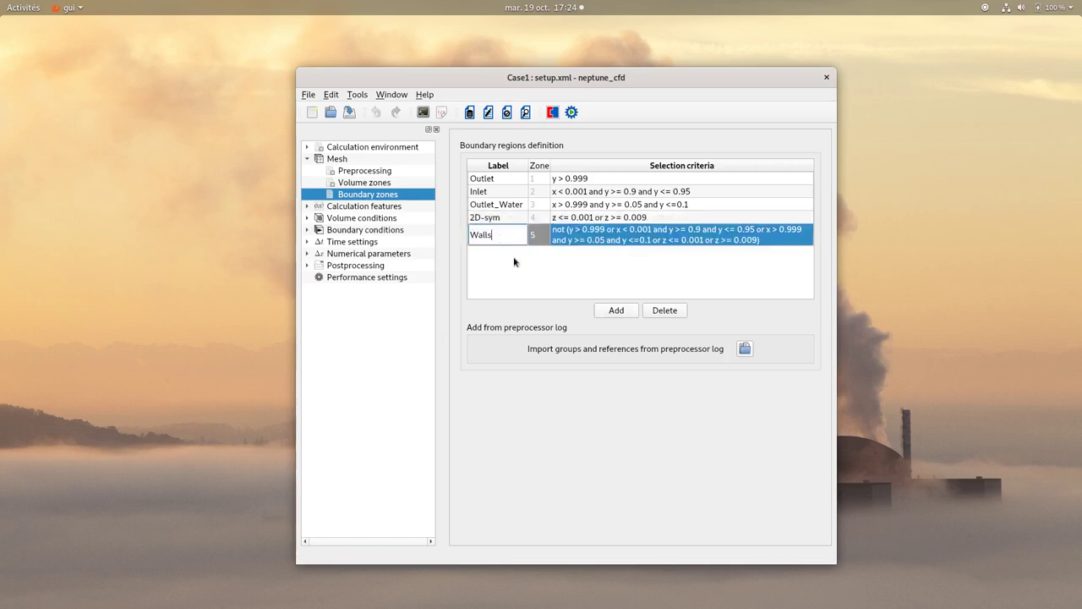
left_click(513, 257)
Step: Select Eulerian multiphase flow and rename Field1 and Field2 to Water and Air
left_click(387, 208)
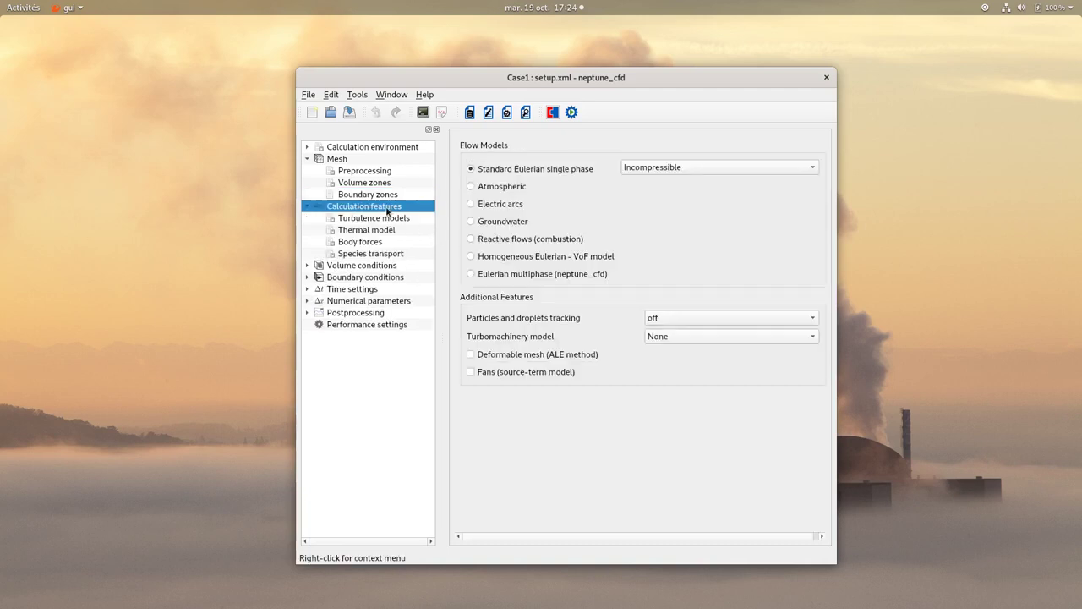
left_click(486, 275)
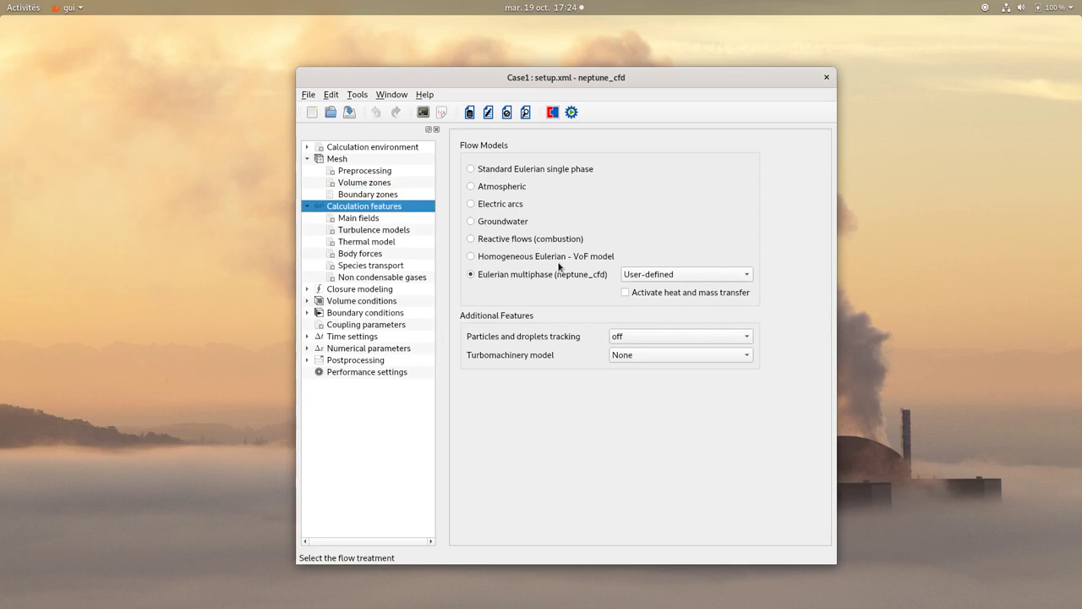
left_click(350, 221)
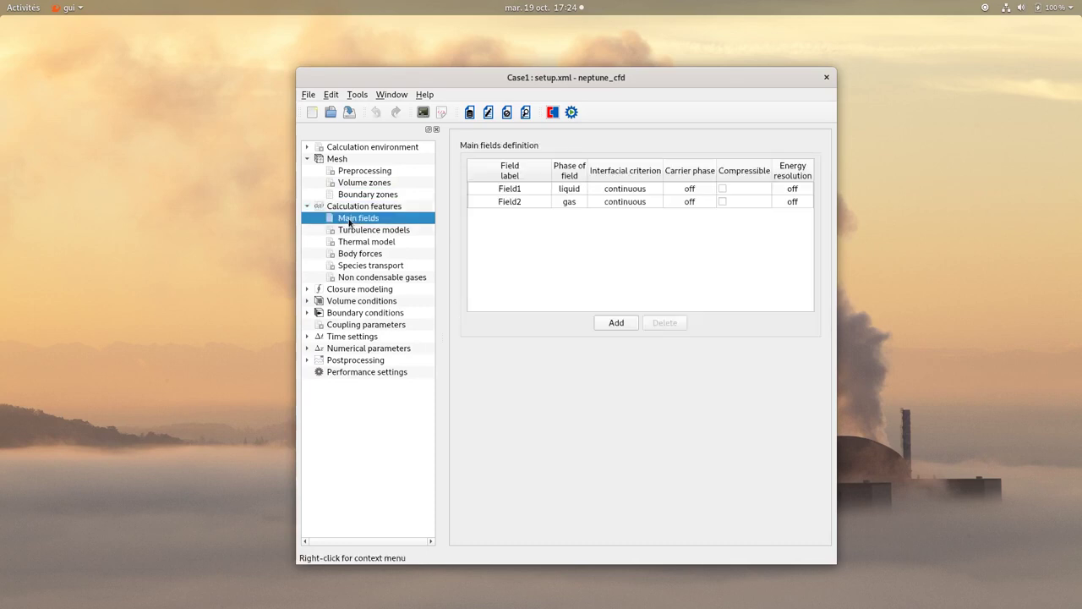
double_click(499, 189)
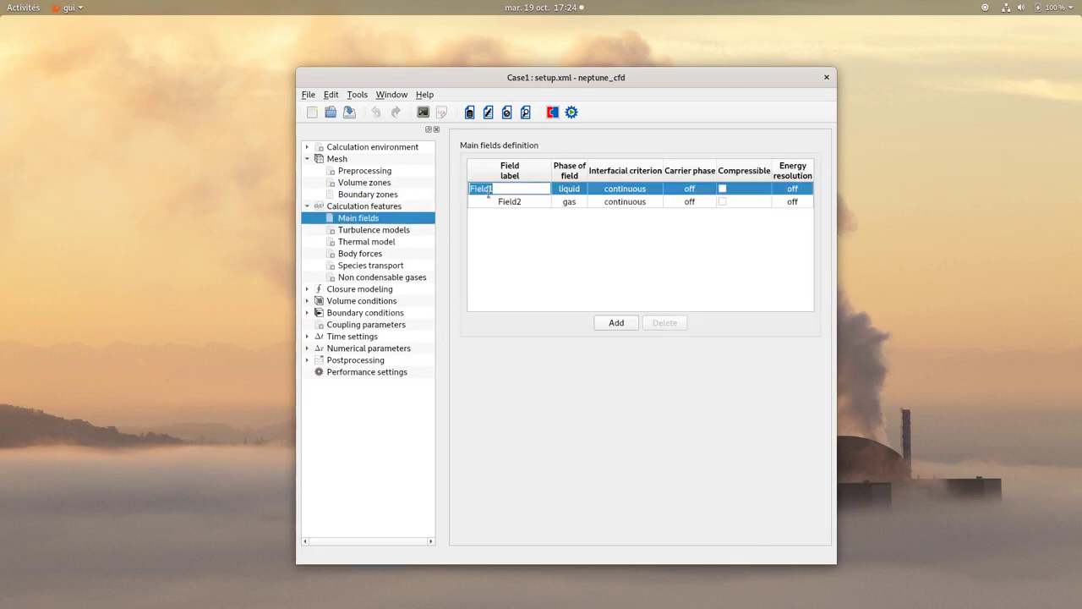
type("Water")
double_click(486, 202)
type("Air")
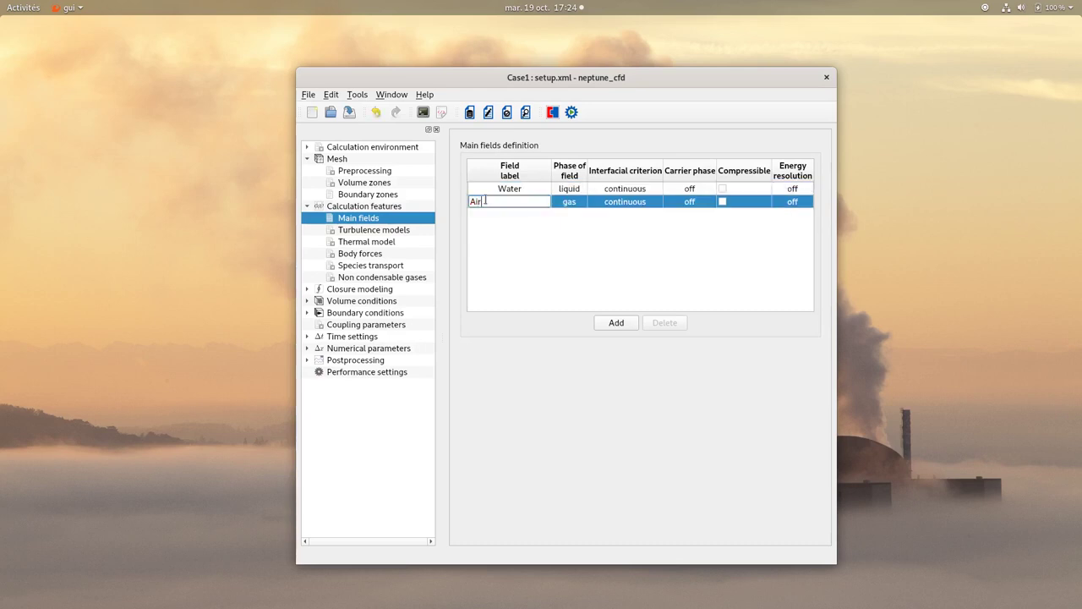
Step: Add a third field named Debris with solid phase and energy resolution off
left_click(613, 323)
double_click(510, 214)
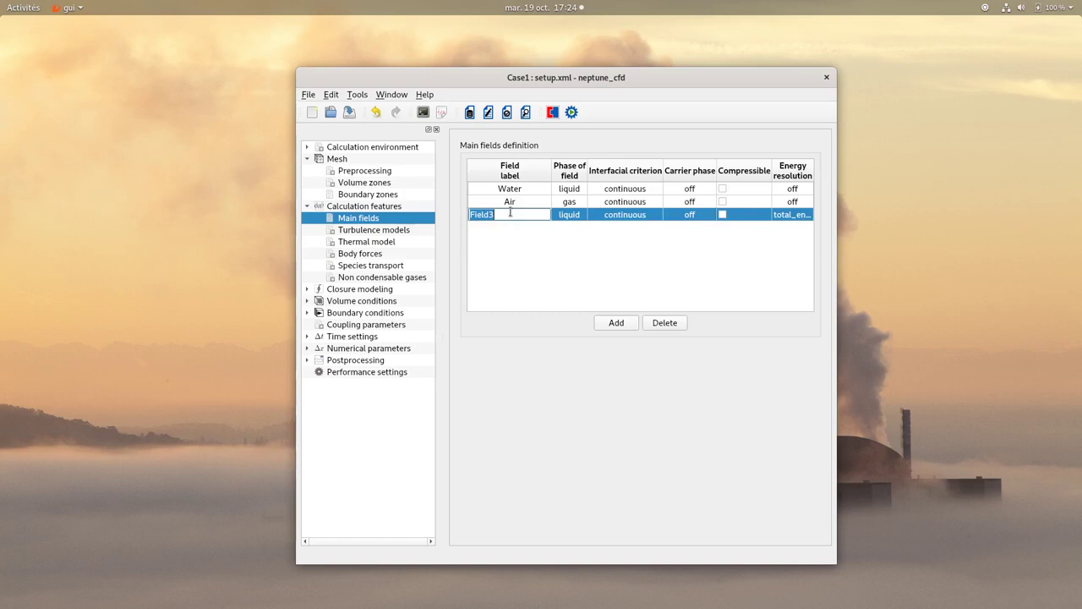
type("Debris")
left_click(517, 248)
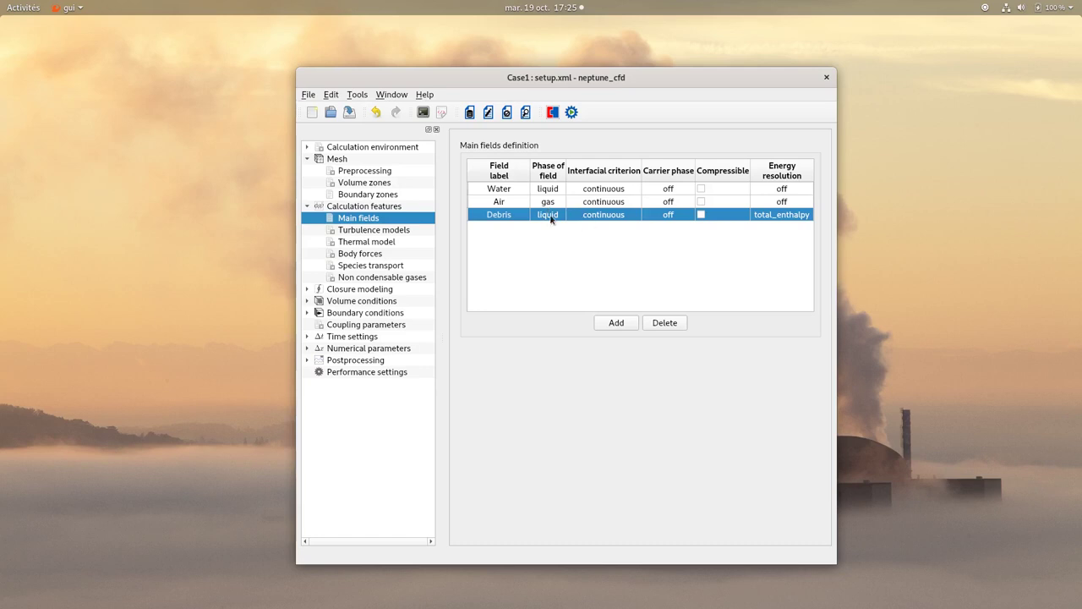
double_click(550, 216)
left_click(595, 219)
left_click(765, 241)
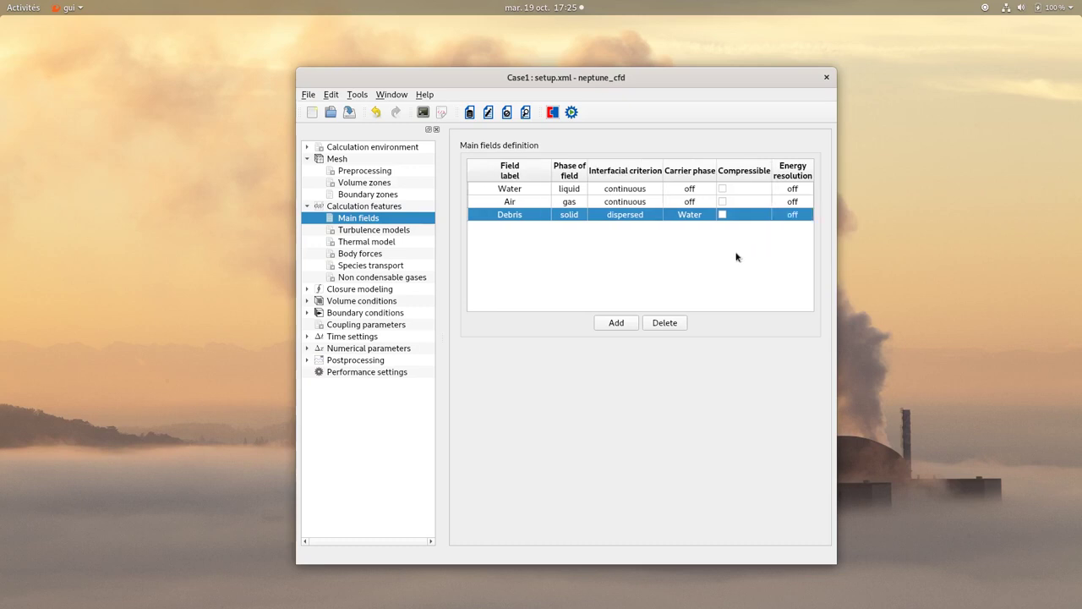
Step: Set the Water field's turbulence model to Rij-epsilon SSG
left_click(387, 231)
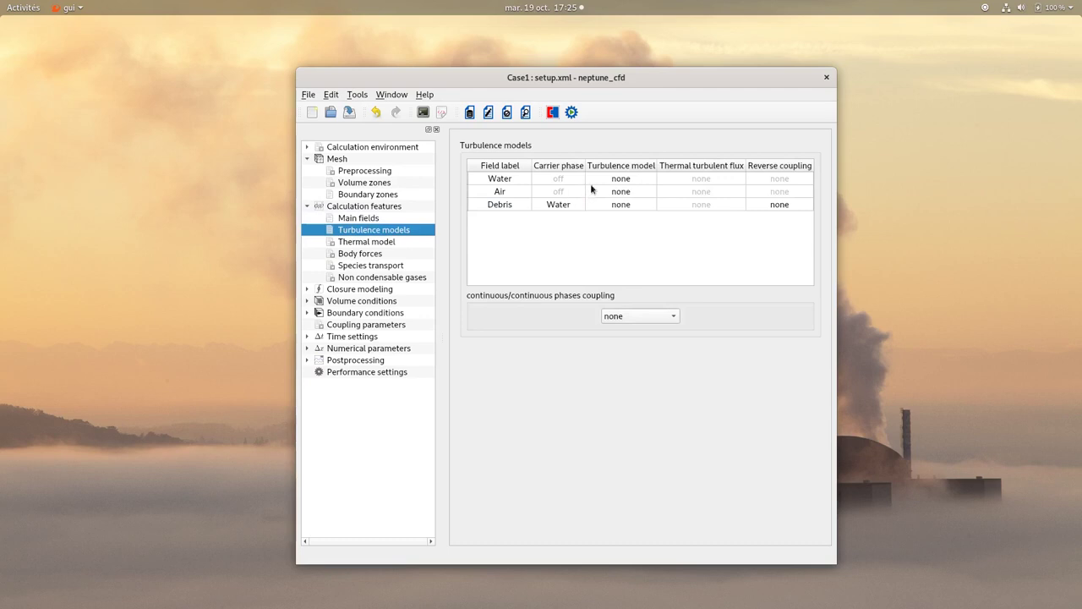
double_click(640, 181)
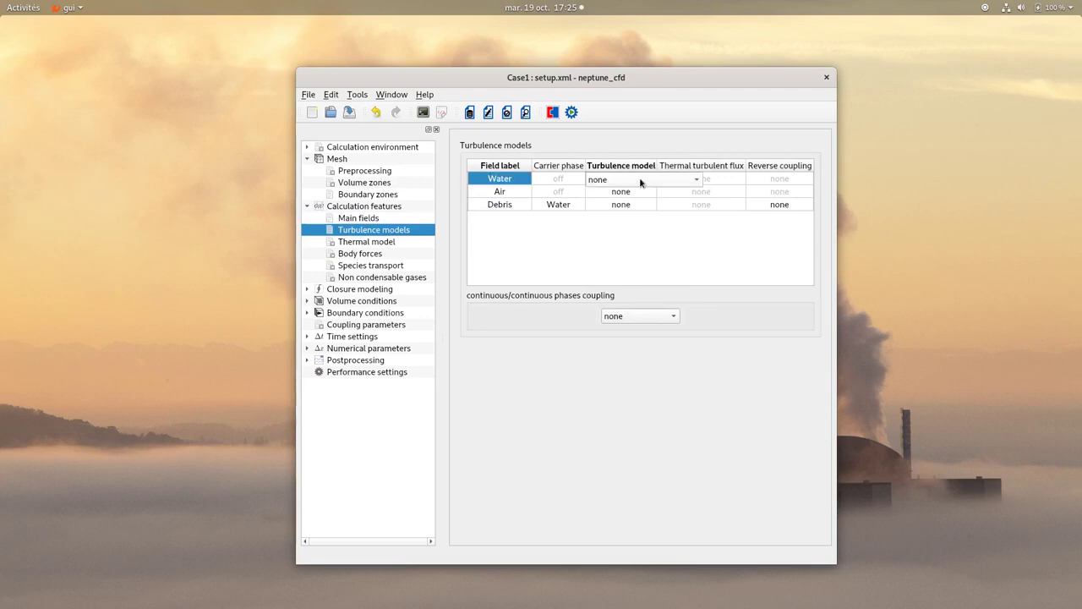
left_click(639, 180)
left_click(643, 221)
left_click(636, 225)
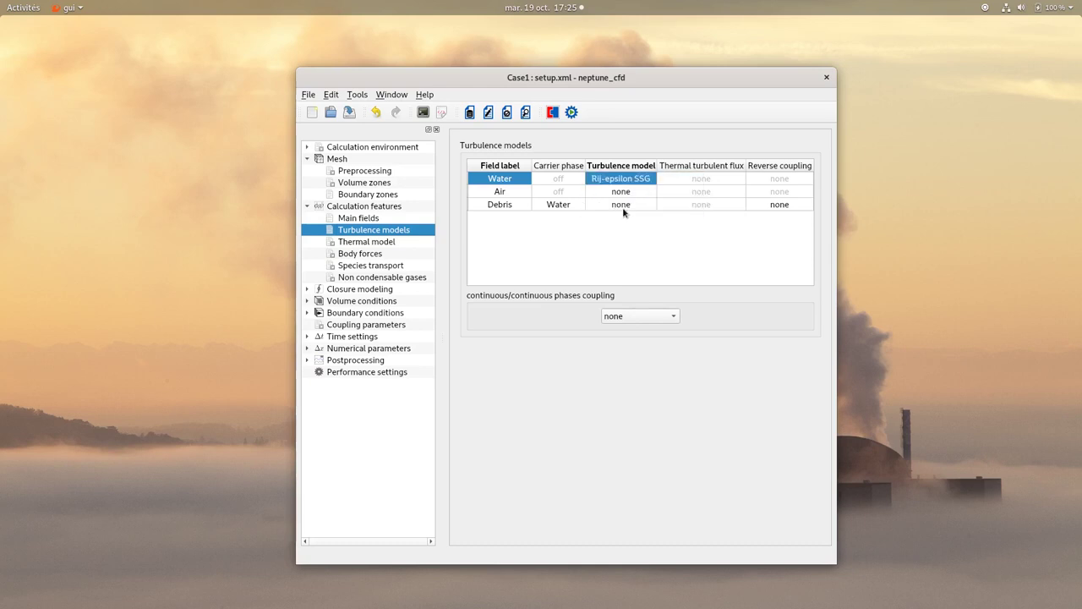
Step: Set Debris turbulence to R2-Q12 and continuous-phase coupling to separate phases
double_click(623, 210)
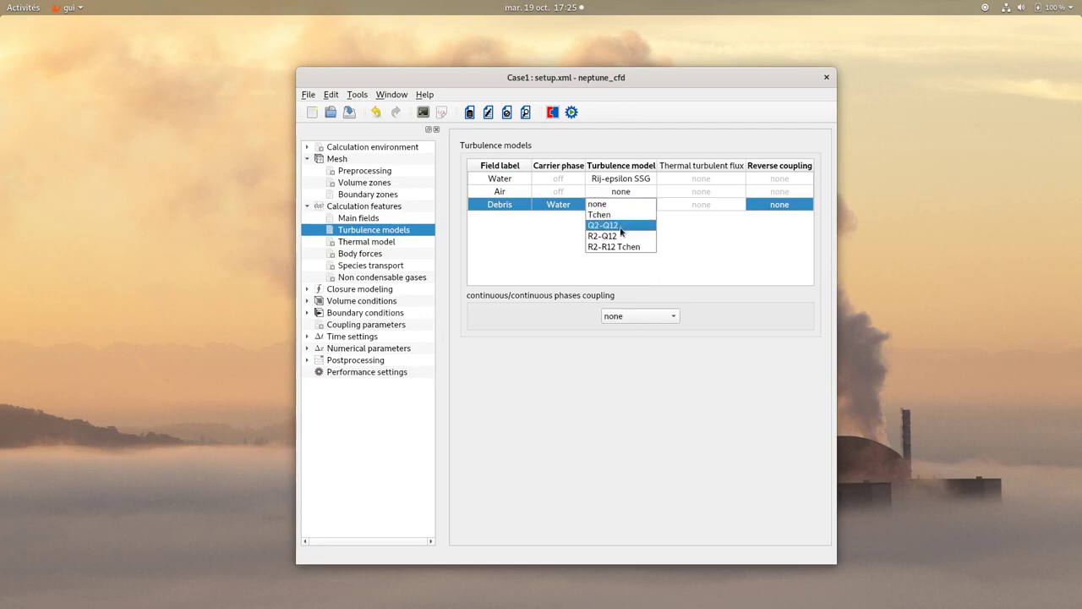
left_click(620, 236)
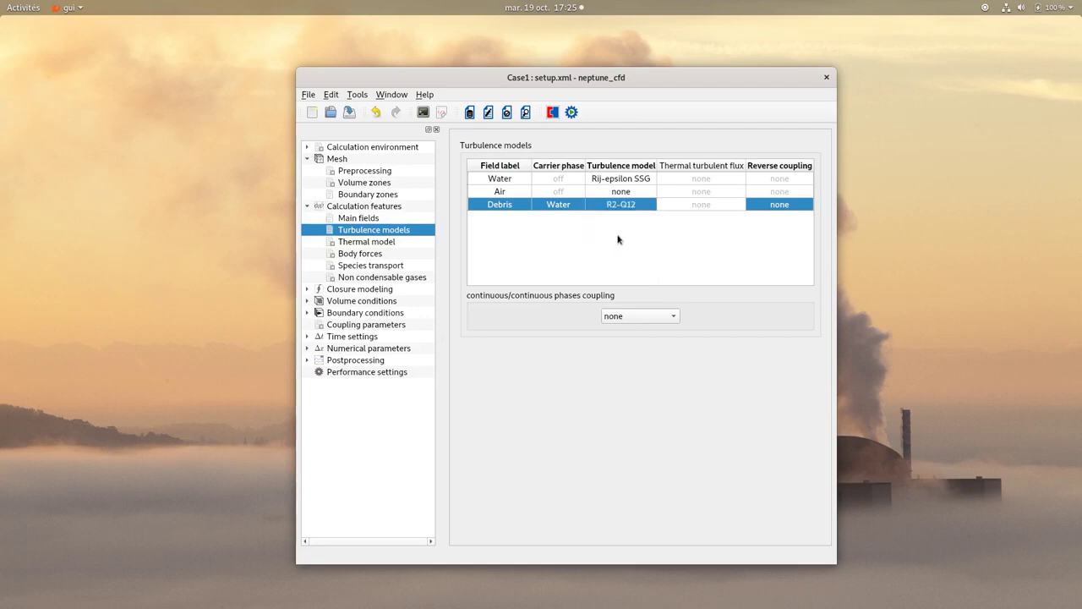
left_click(605, 315)
left_click(623, 328)
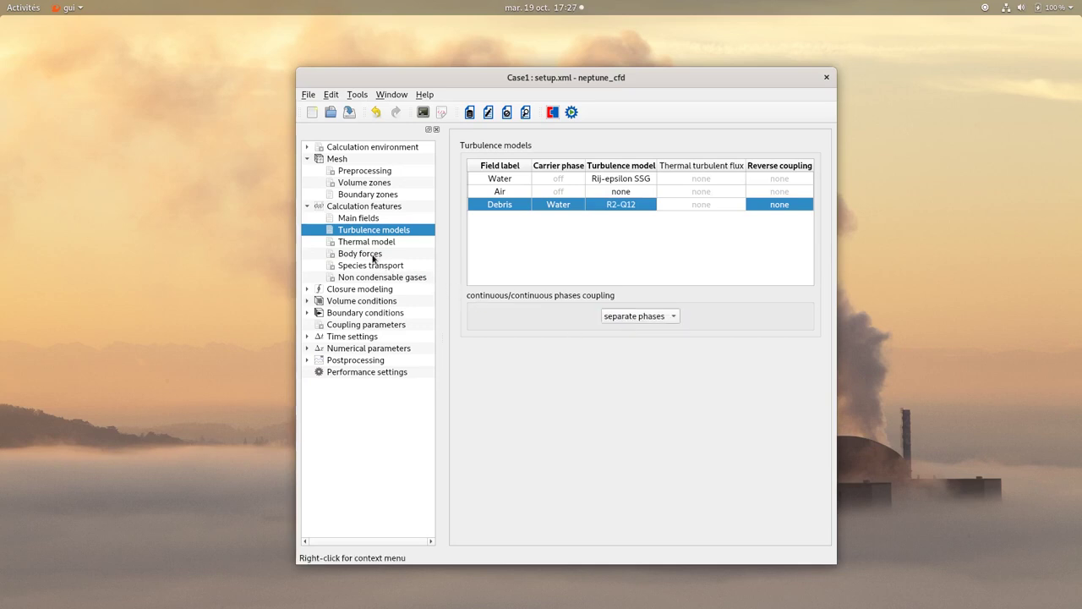
Step: Enter -9.81 as the g_y gravity component under Body forces
left_click(373, 255)
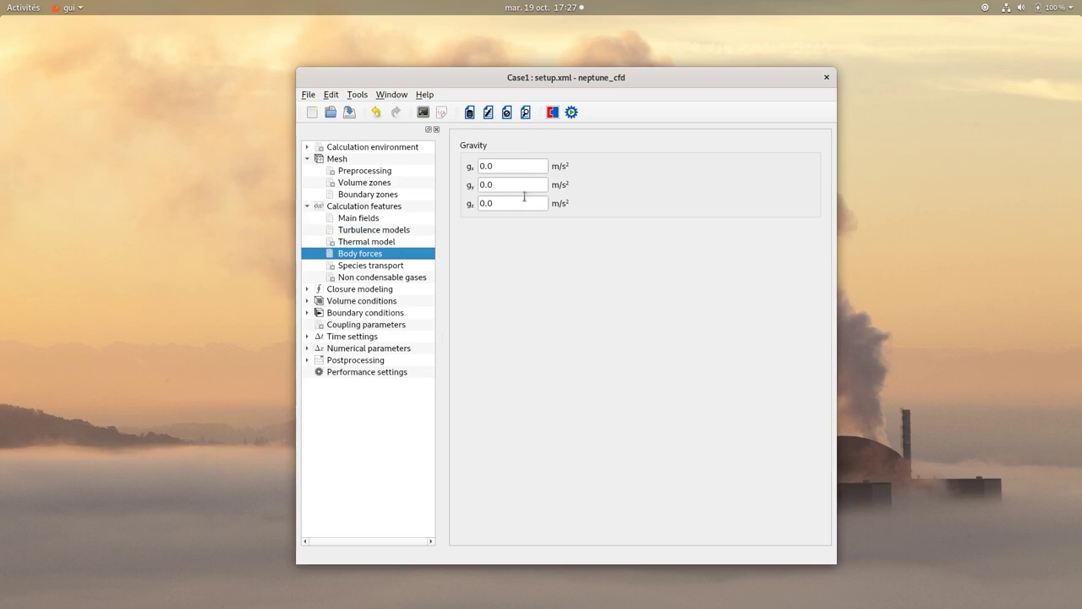
double_click(512, 185)
type("-")
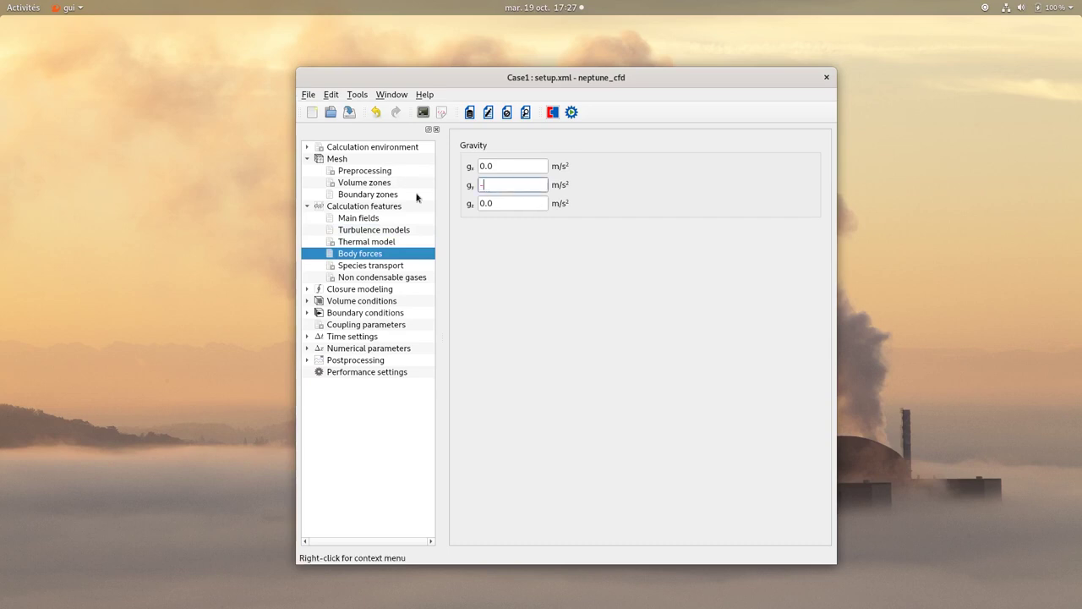
type("9.81")
Step: Set the lift and added mass models to None for the Water/Debris interaction
left_click(348, 289)
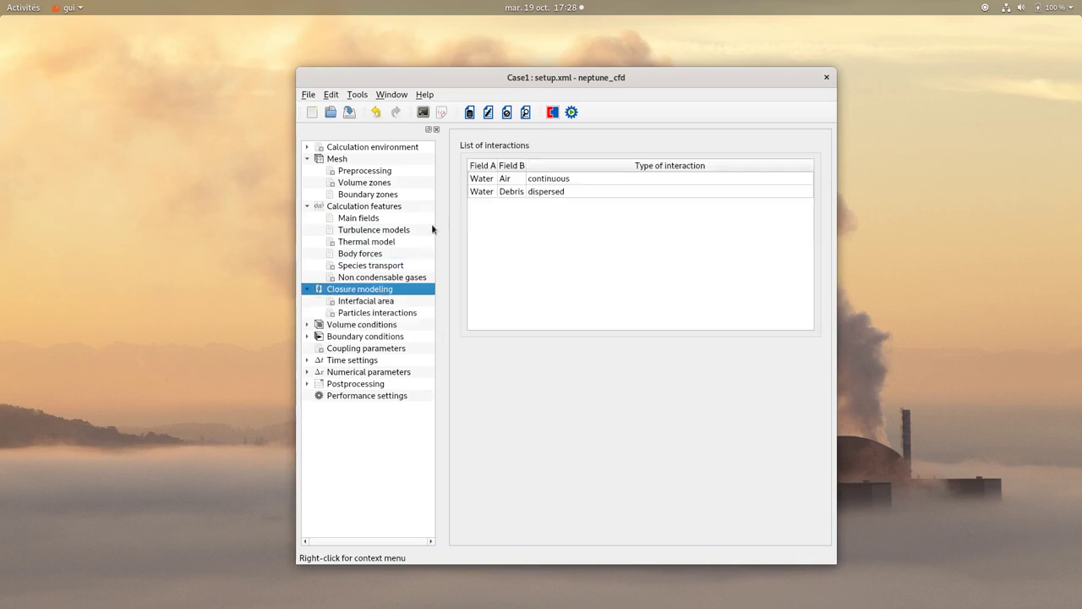
left_click(498, 180)
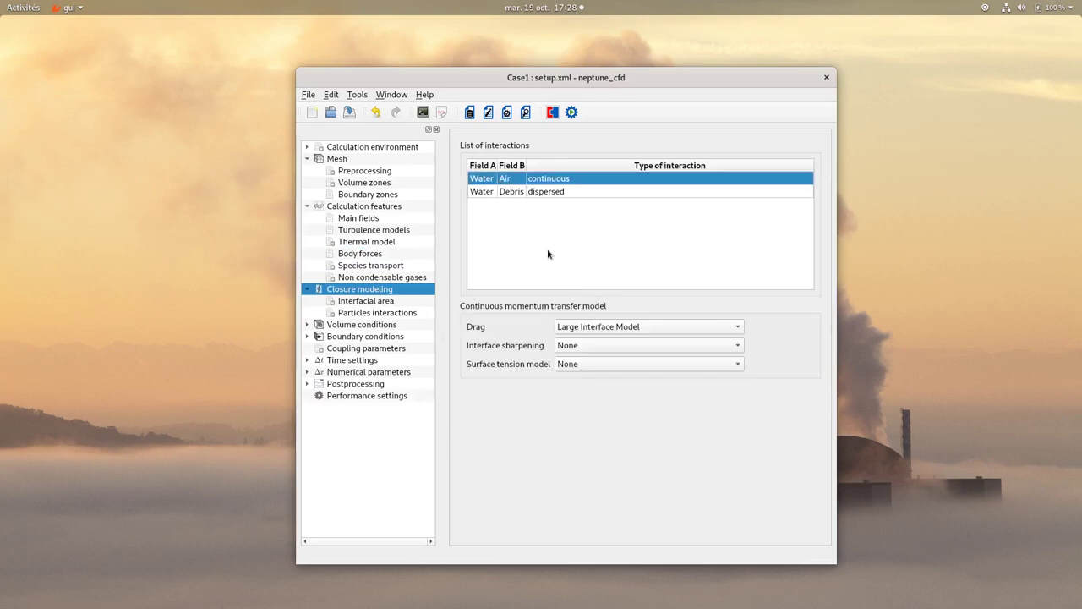
left_click(502, 194)
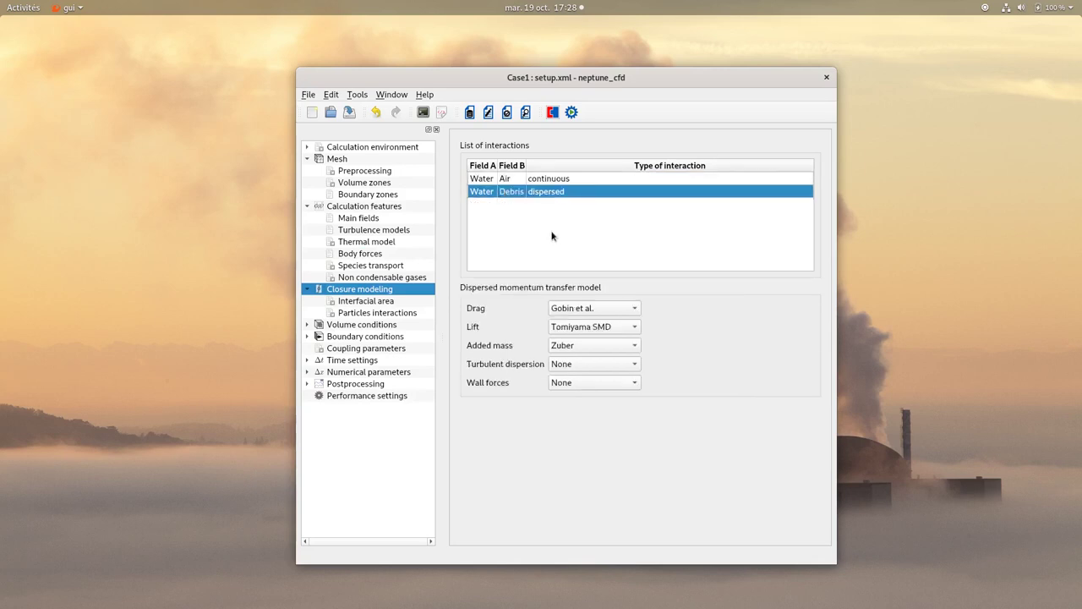
left_click(604, 327)
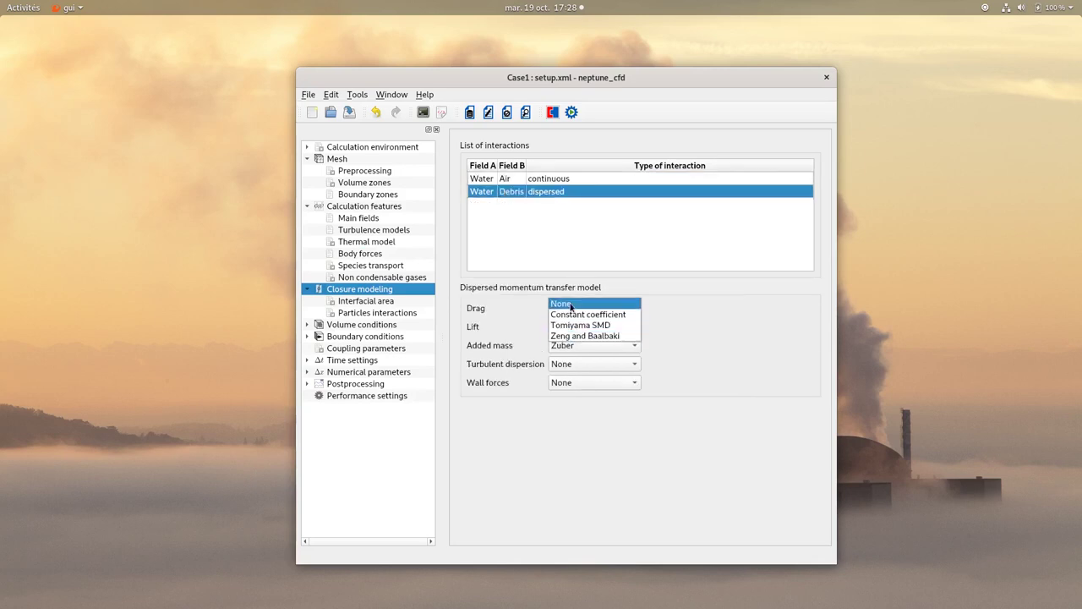
left_click(571, 306)
left_click(571, 345)
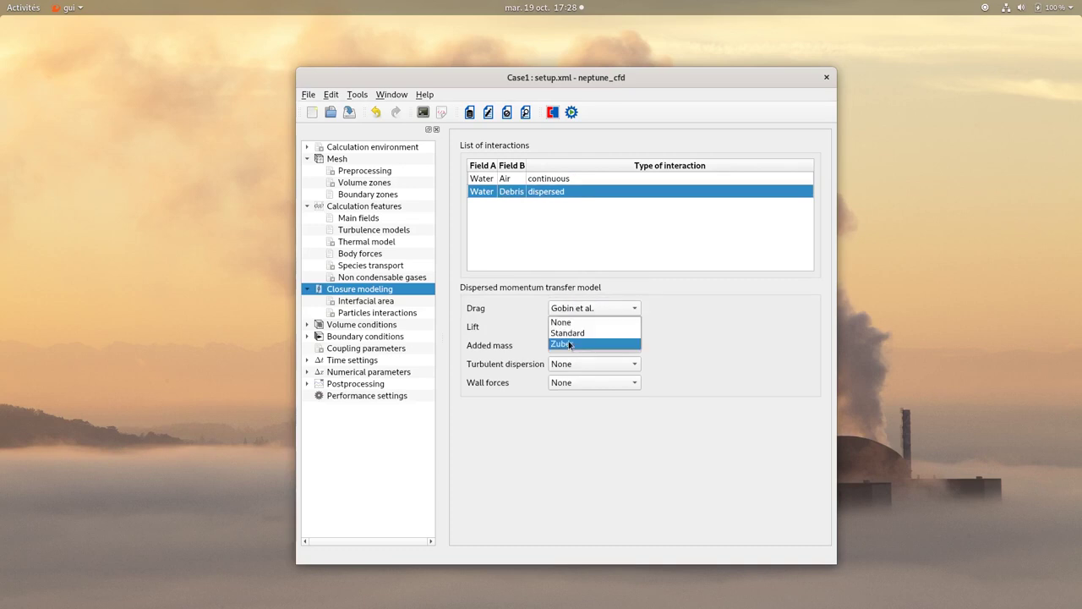
left_click(563, 322)
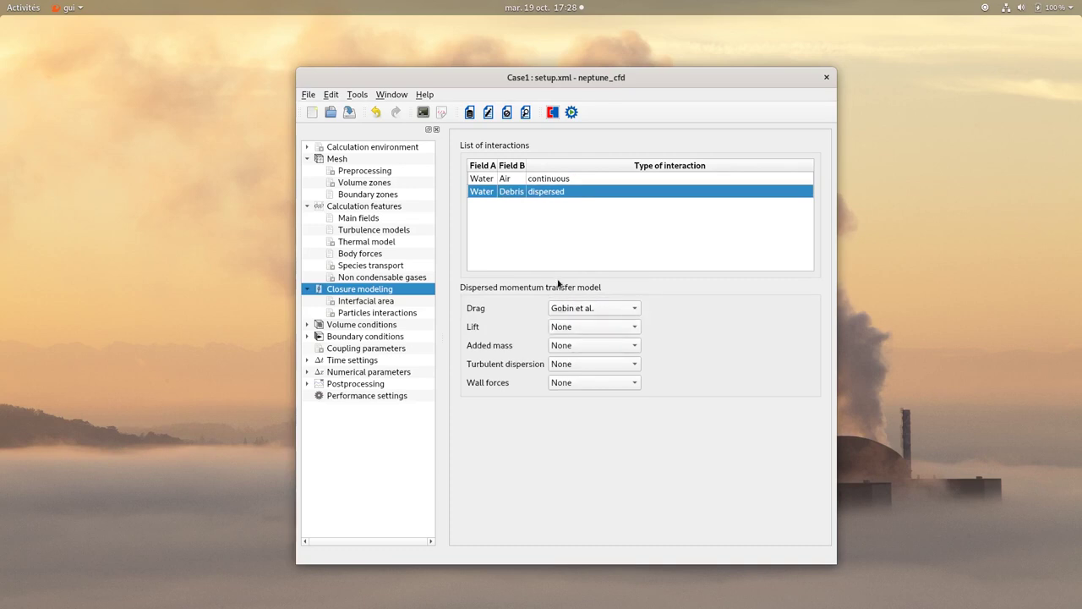
Step: Use a constant interfacial area model with 5e-5 default diameter, then view Particles interactions
left_click(372, 302)
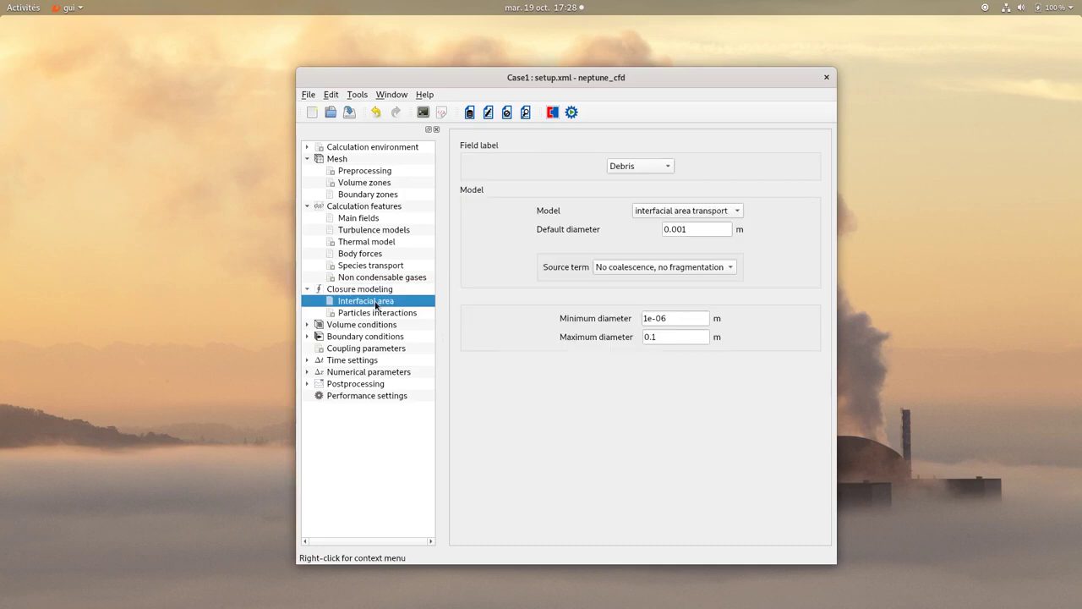
left_click(647, 211)
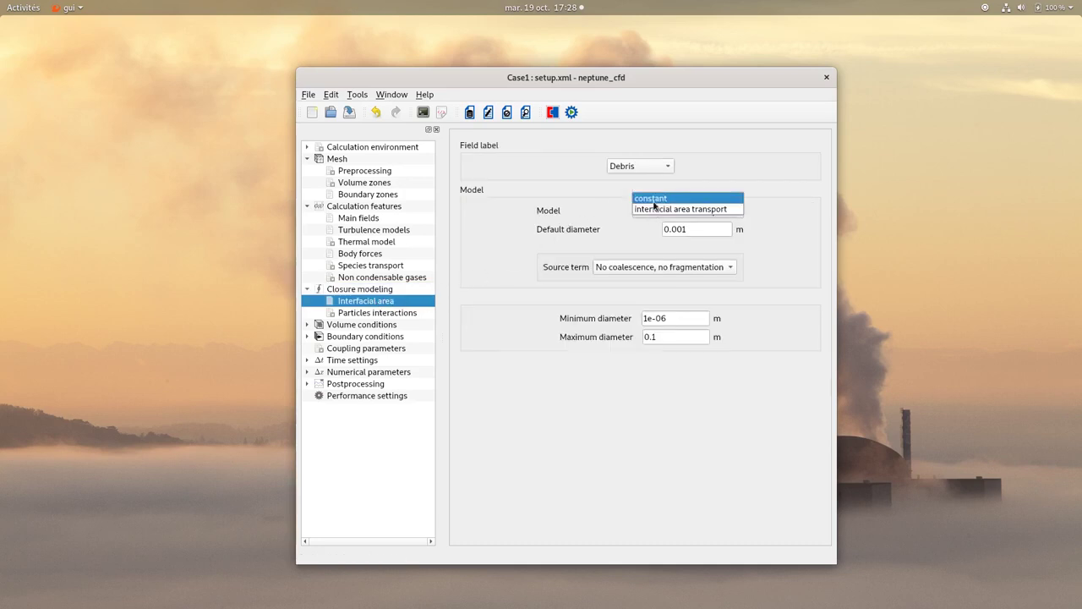
left_click(654, 201)
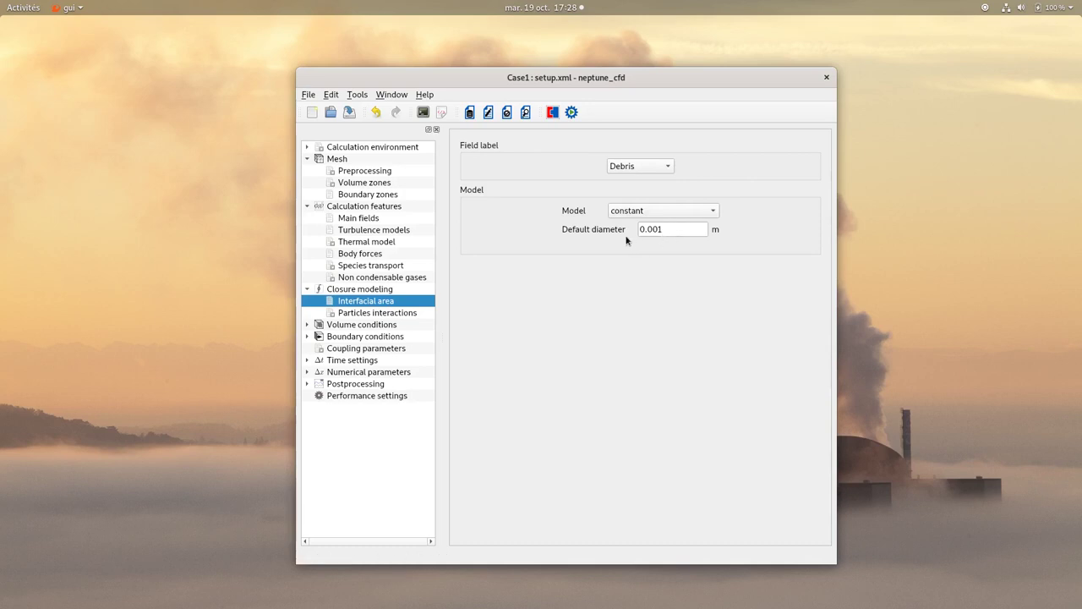
double_click(647, 230)
left_click(603, 250)
left_click(371, 314)
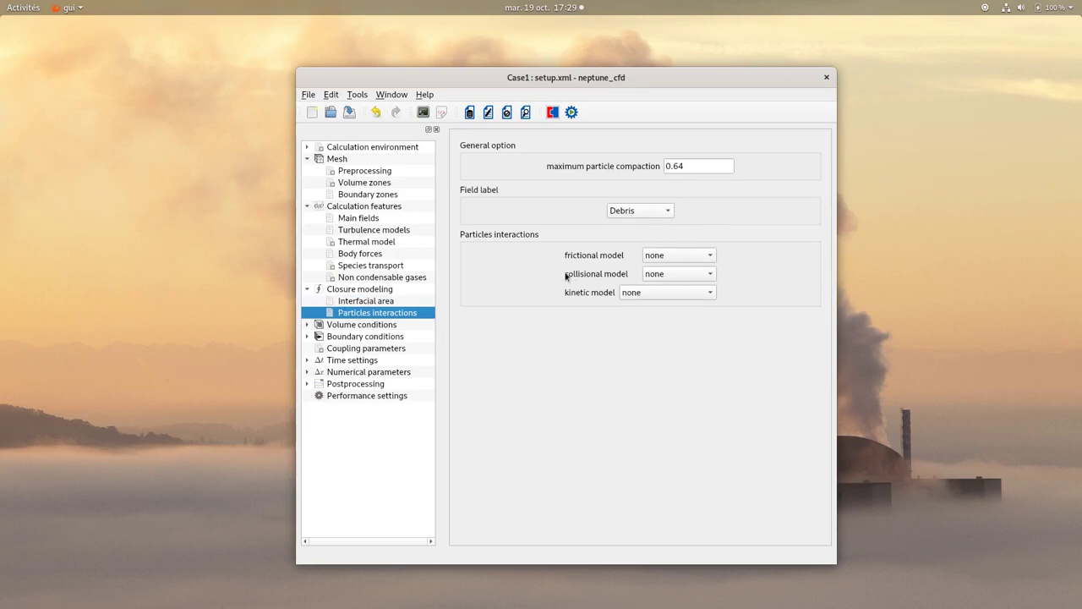
Step: Enable all_cells initialization and give Water density 1000.0 and viscosity 0.001
left_click(372, 326)
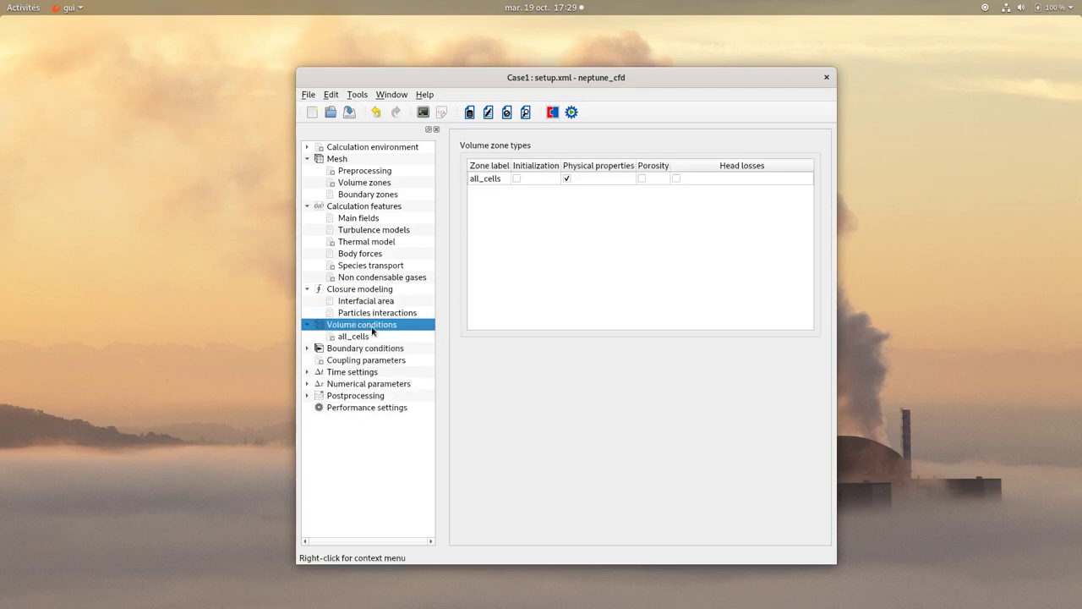
left_click(516, 179)
left_click(355, 337)
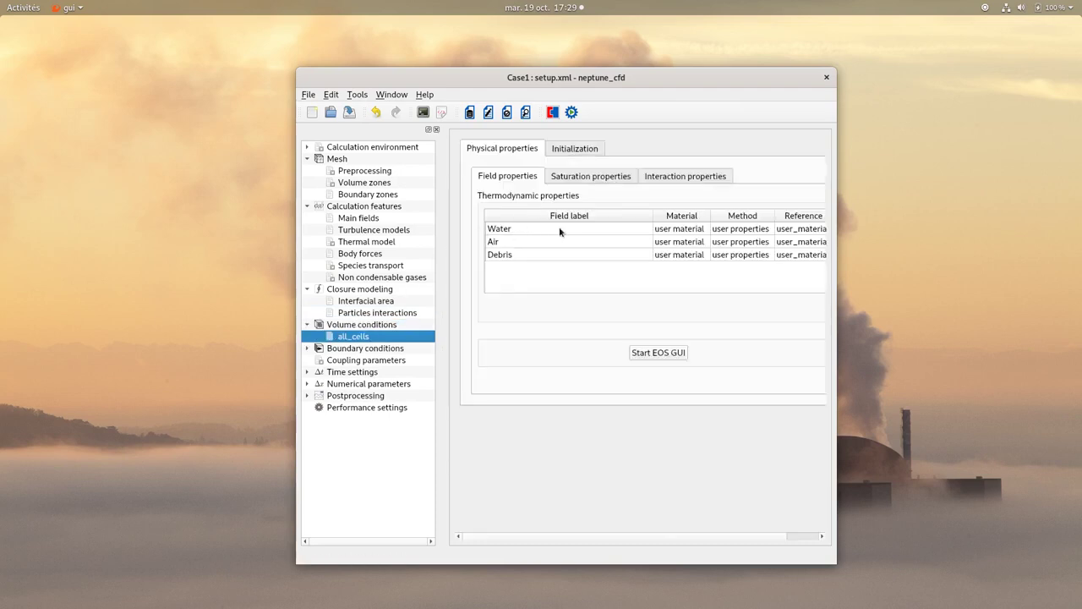
left_click(592, 235)
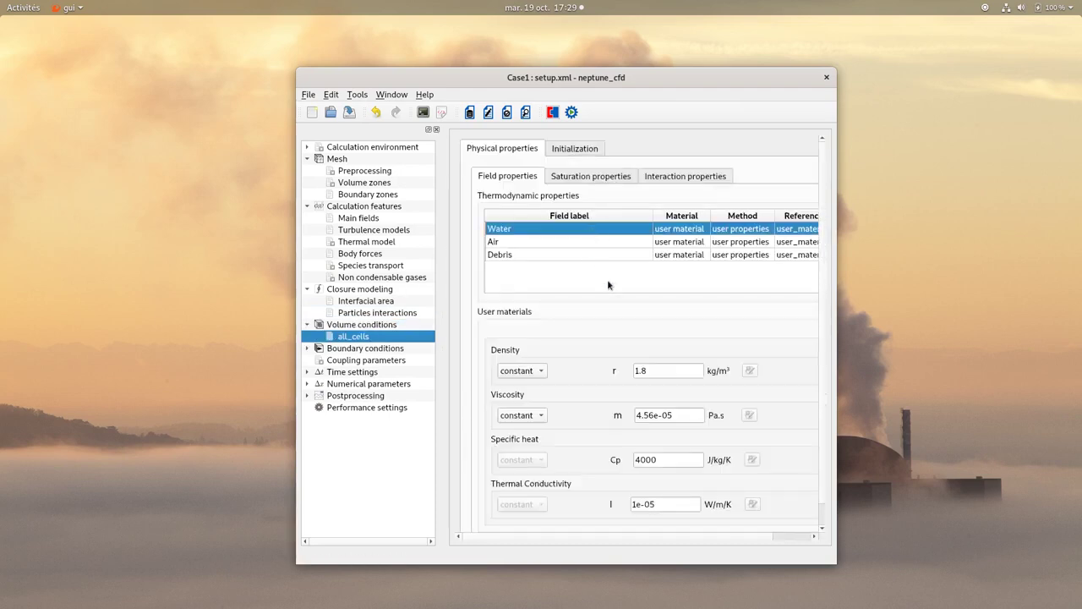
scroll(690, 323, "down", 1)
double_click(668, 347)
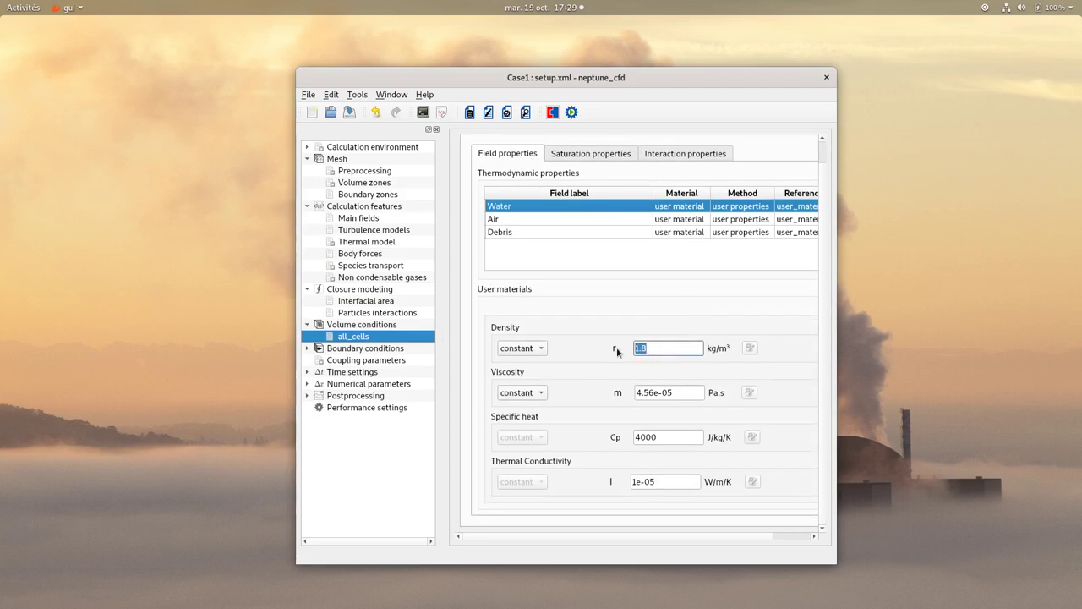
type("1000.0")
key("Tab")
key("ctrl+a")
key("BackSpace")
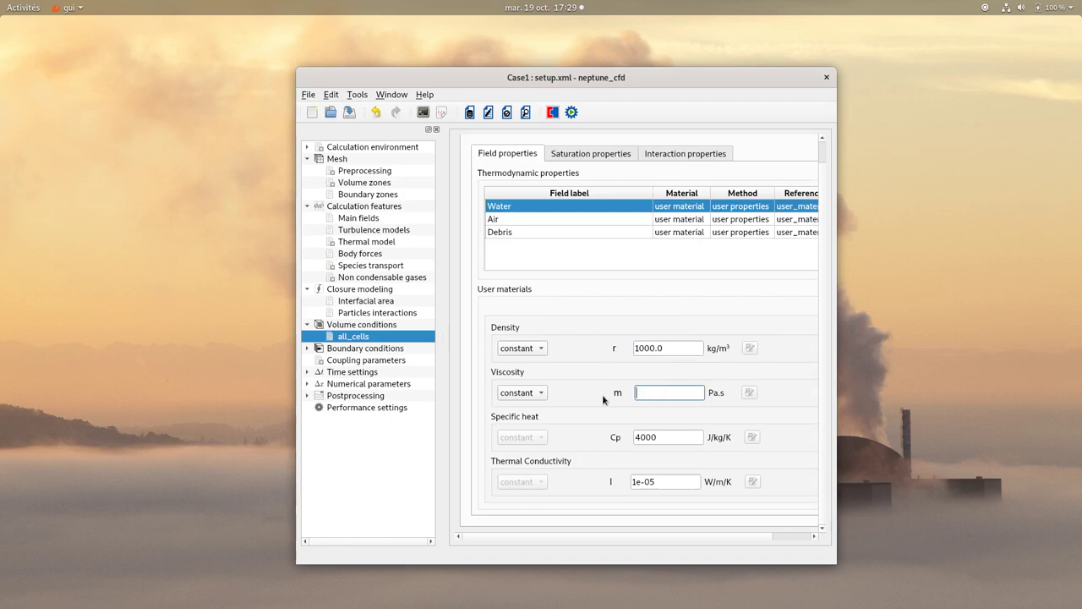
type("0.001")
Step: Give Air density 1.2 and viscosity 1.8e-05
left_click(564, 223)
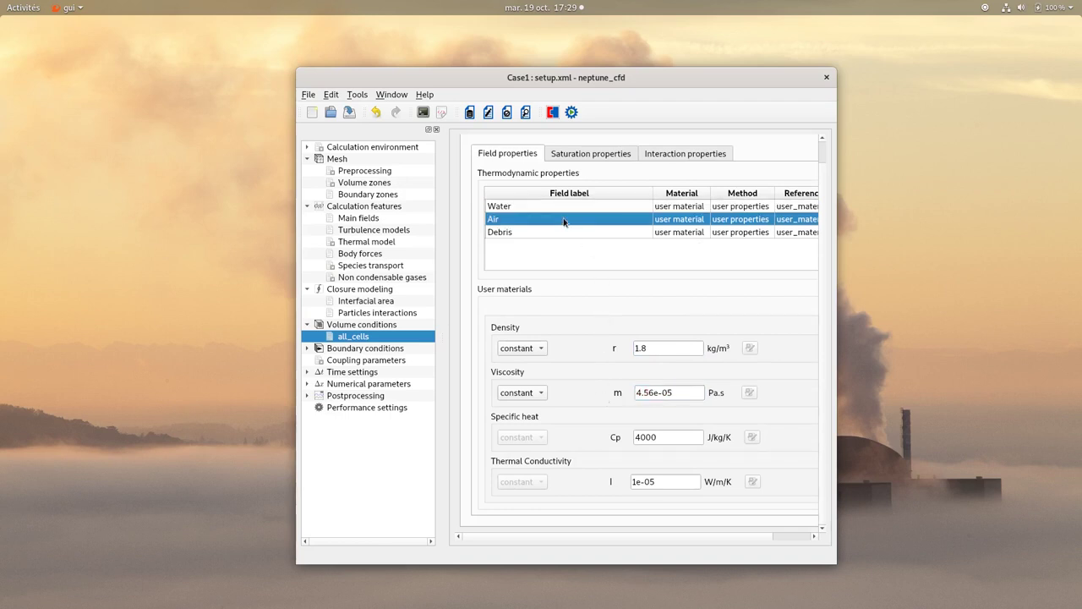
double_click(647, 347)
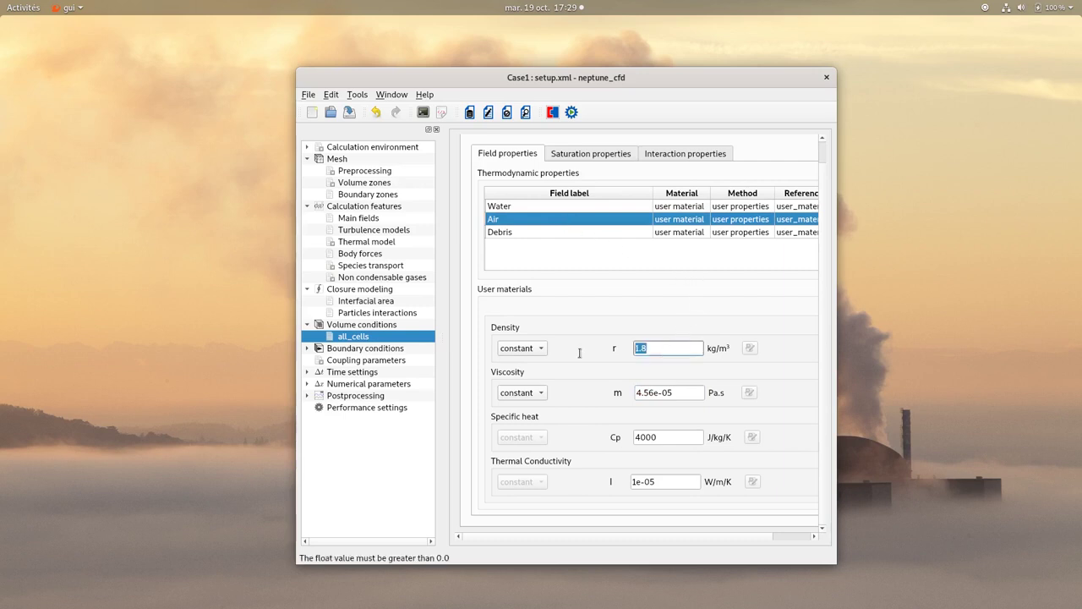
key("BackSpace")
type("1.2")
double_click(673, 395)
type("1.8")
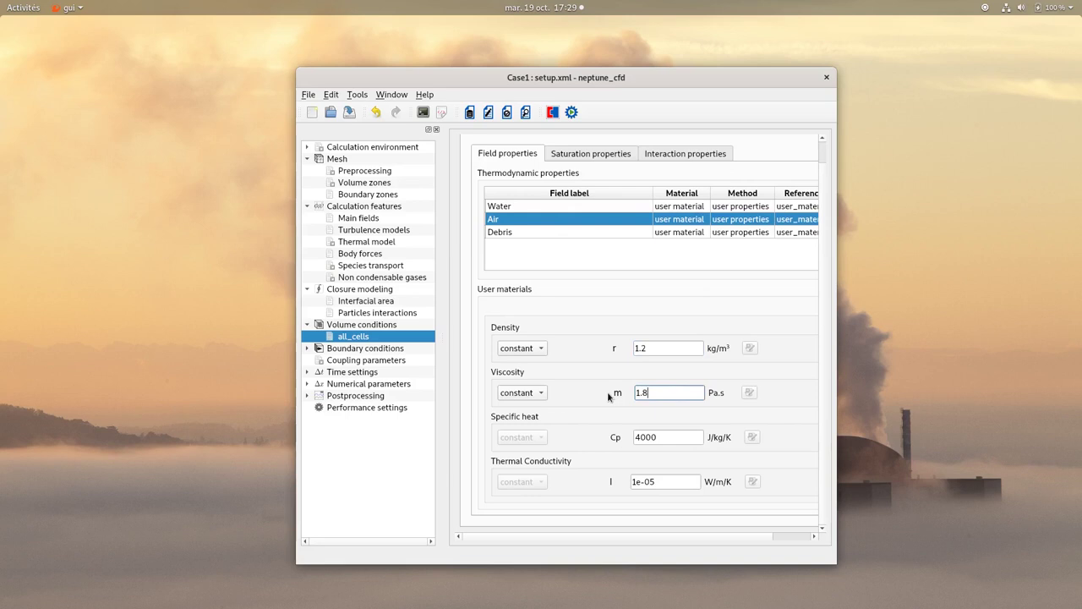
type("e-05")
Step: Give Debris density 5000.0 and viscosity 1e-20, then save setup.xml
left_click(598, 234)
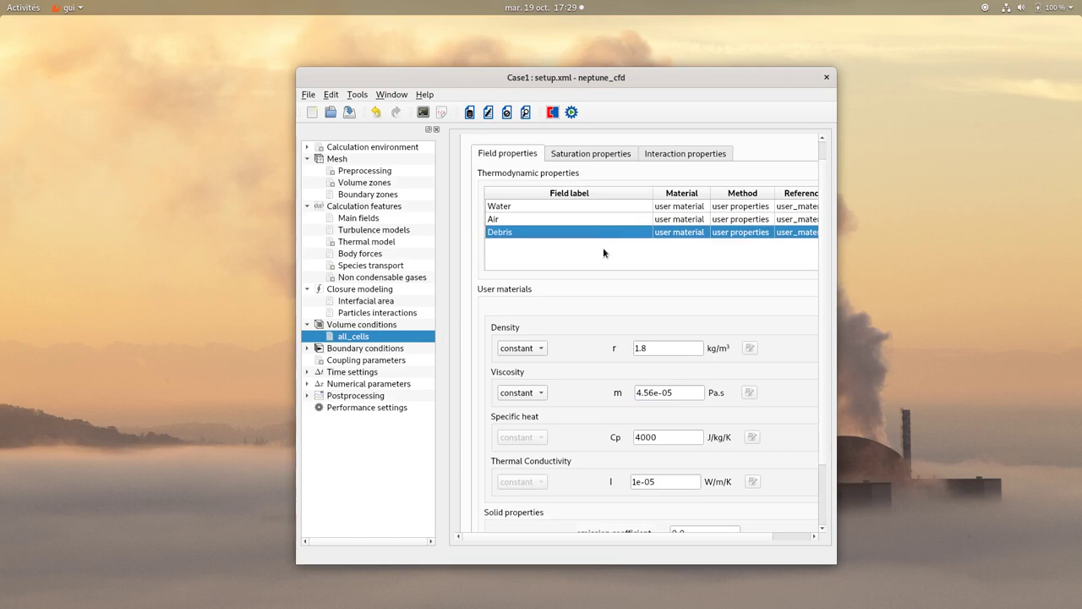
left_click_drag(668, 348, 603, 347)
type("5000.0")
key("Tab")
type("1e-20")
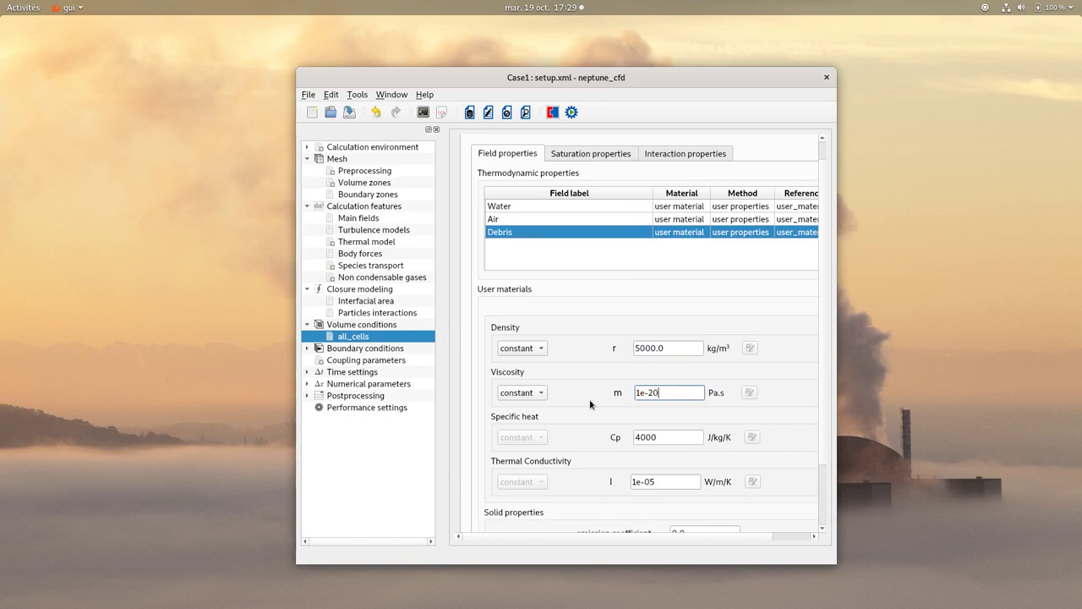
scroll(590, 404, "down", 3)
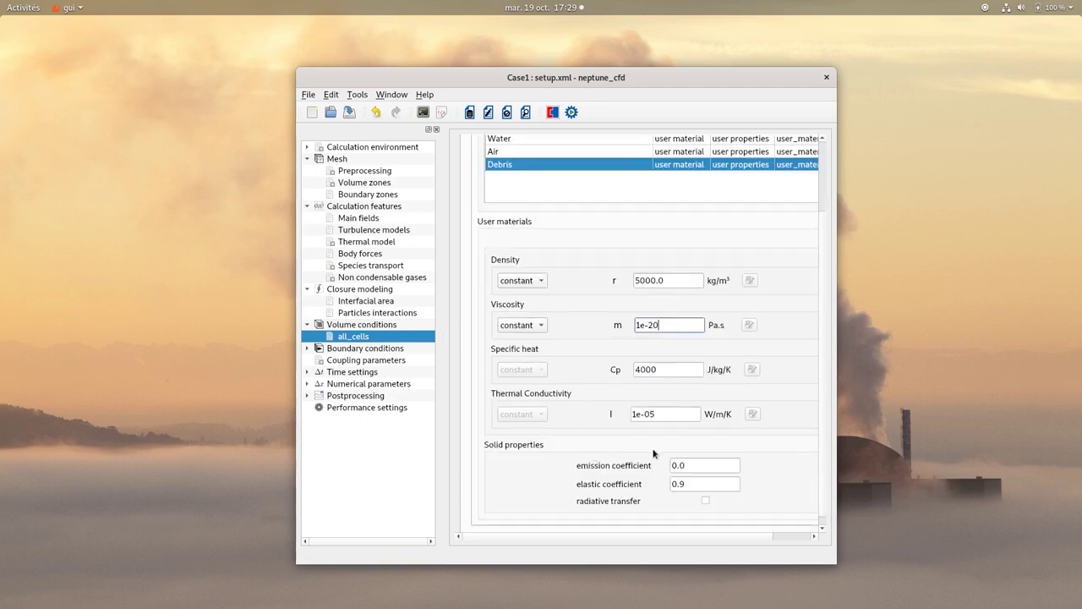
left_click(344, 118)
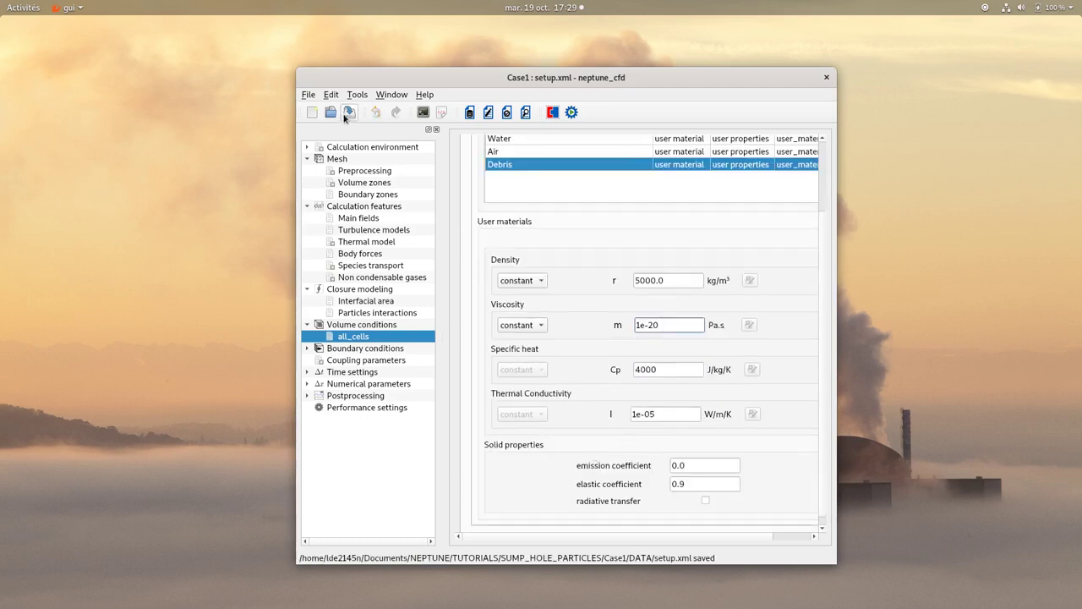
scroll(618, 299, "up", 4)
Step: Keep the default 101325 pressure and zero Water velocity in the initialization
left_click(591, 157)
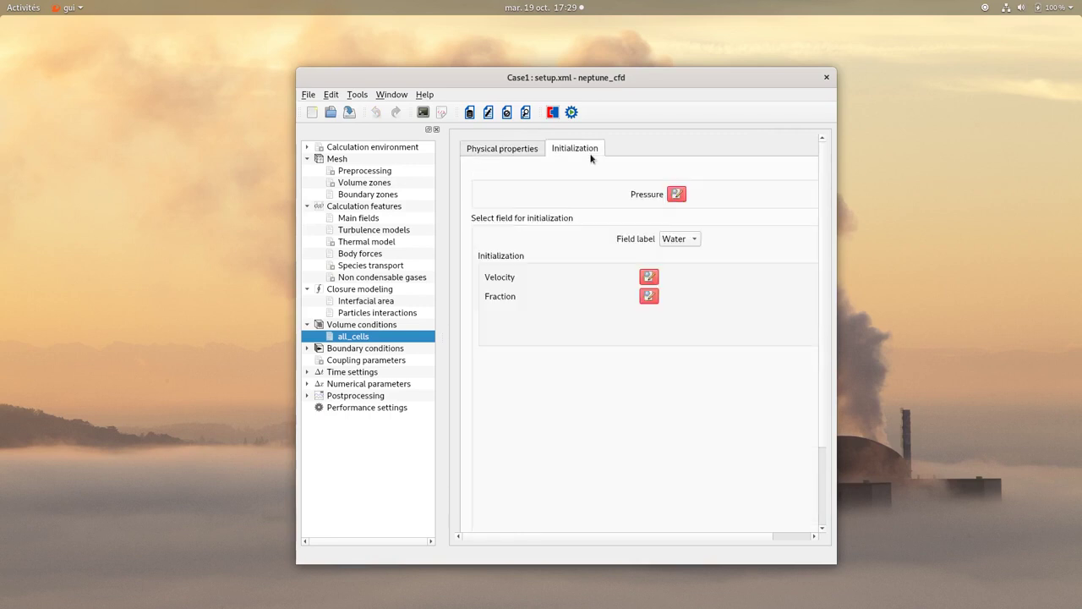
left_click(679, 197)
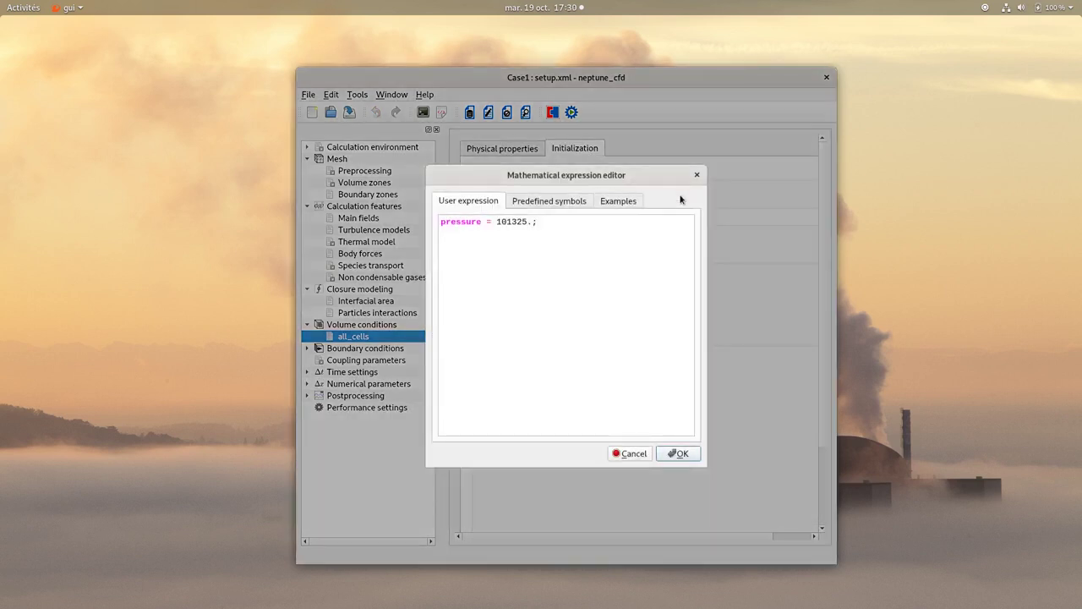
left_click(679, 453)
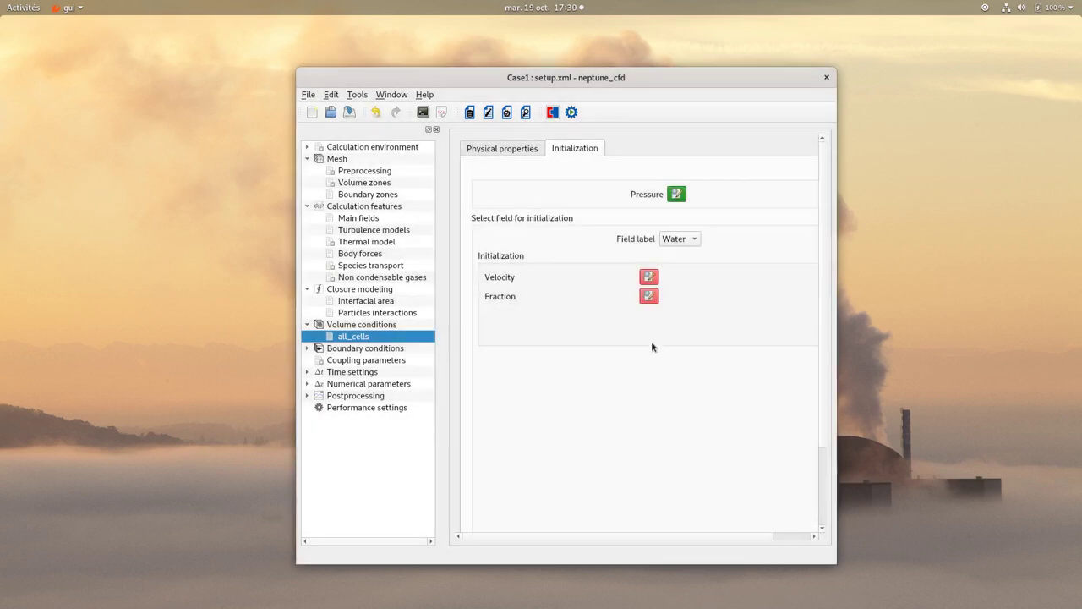
left_click(648, 278)
left_click(675, 453)
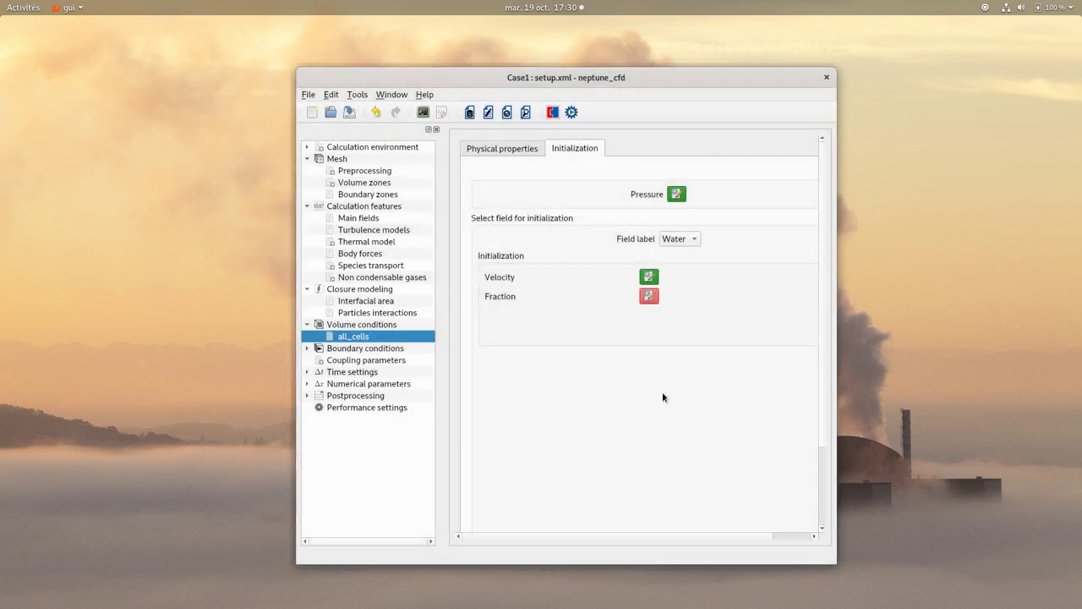
Step: Set the Water fraction to 'if (y <= 0.5) vol_f = 1.; else vol_f = 0.' and copy it
left_click(648, 296)
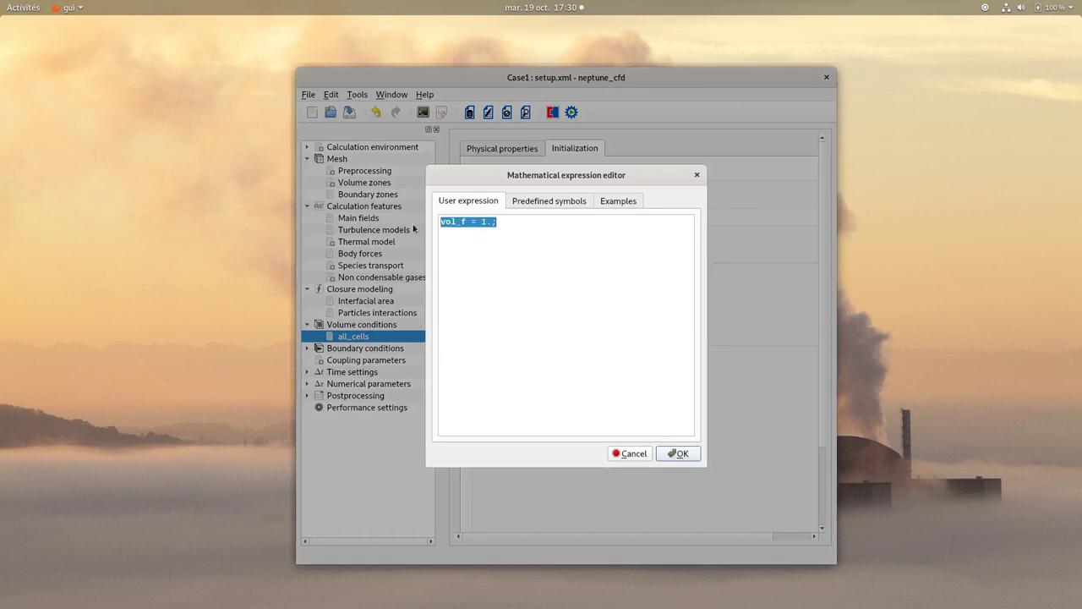
type("if (y ")
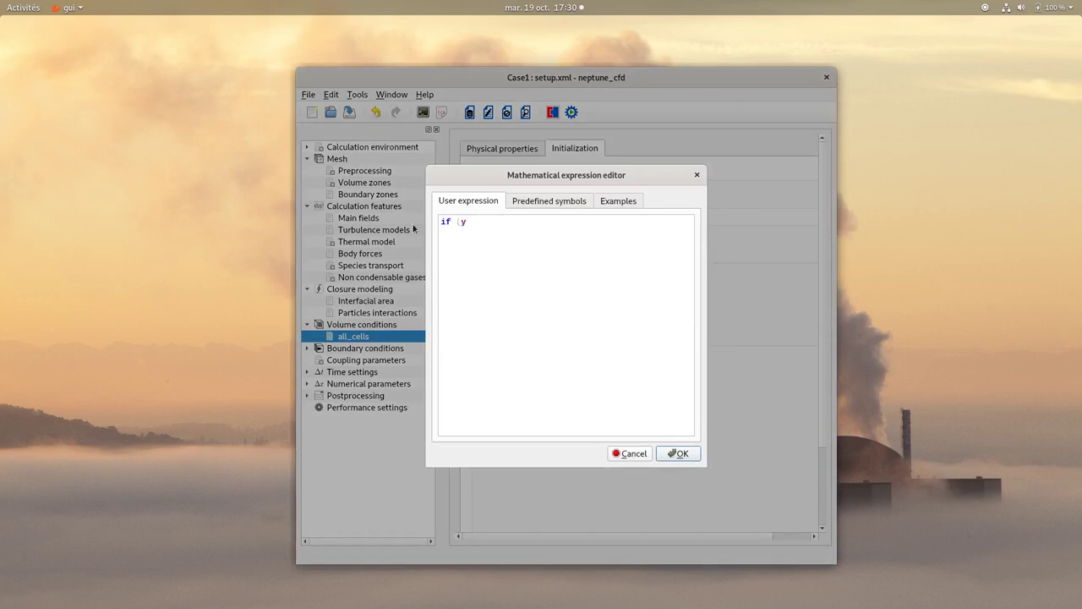
type("<= 0.5")
type(")         ")
type("vol_f = 1.; ")
type("else")
key("Return")
key("Tab")
type("vol_f = 0.")
left_click_drag(542, 253, 374, 206)
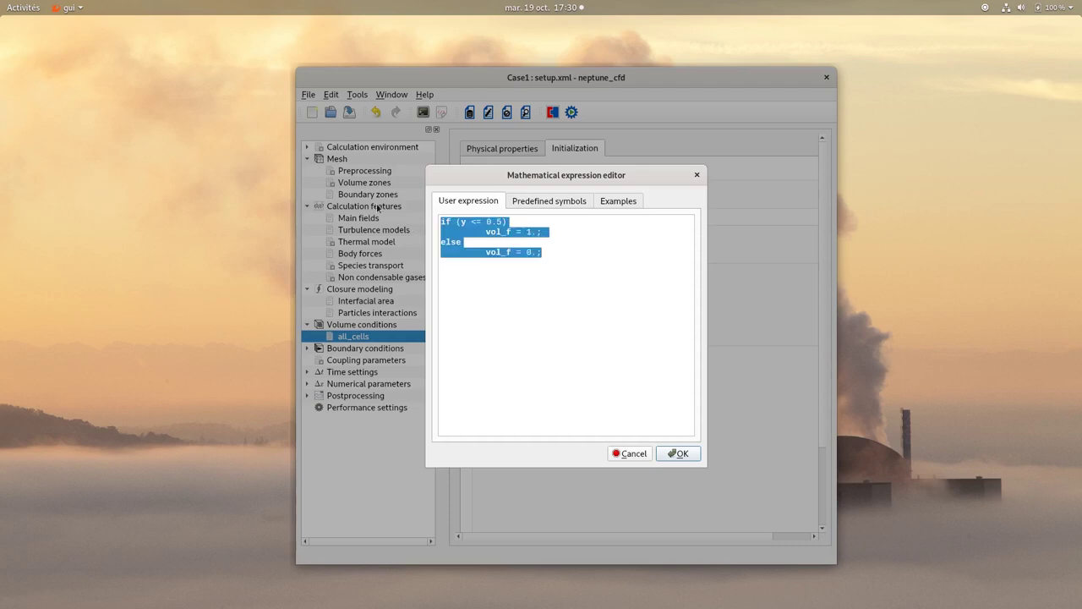
right_click(455, 230)
left_click(486, 283)
left_click(693, 457)
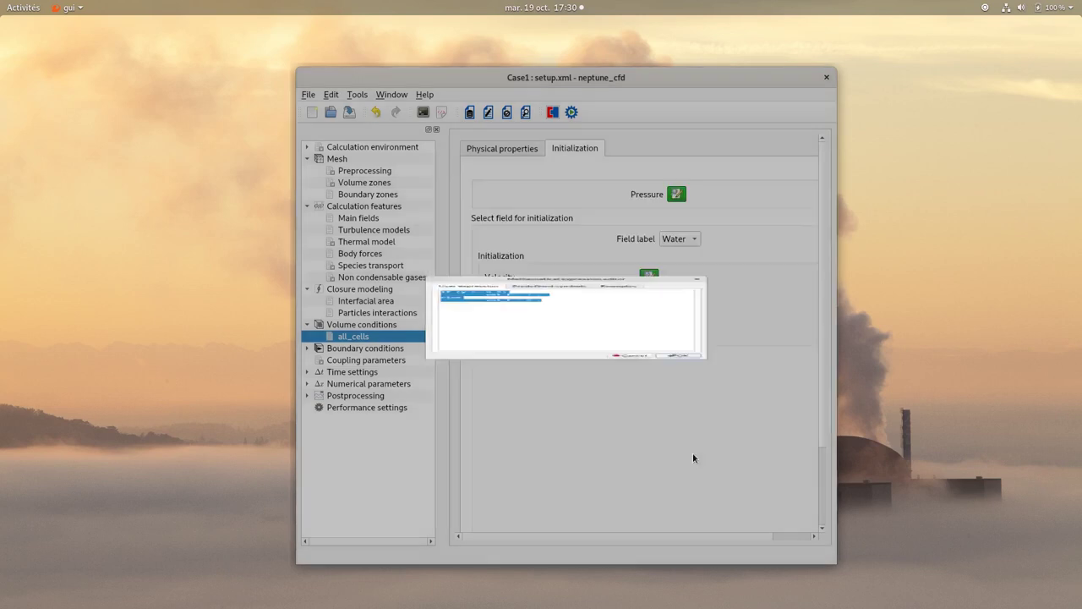
Step: Initialize Air with zero velocity and fraction 1 where y > 0.5, else 0
left_click(677, 240)
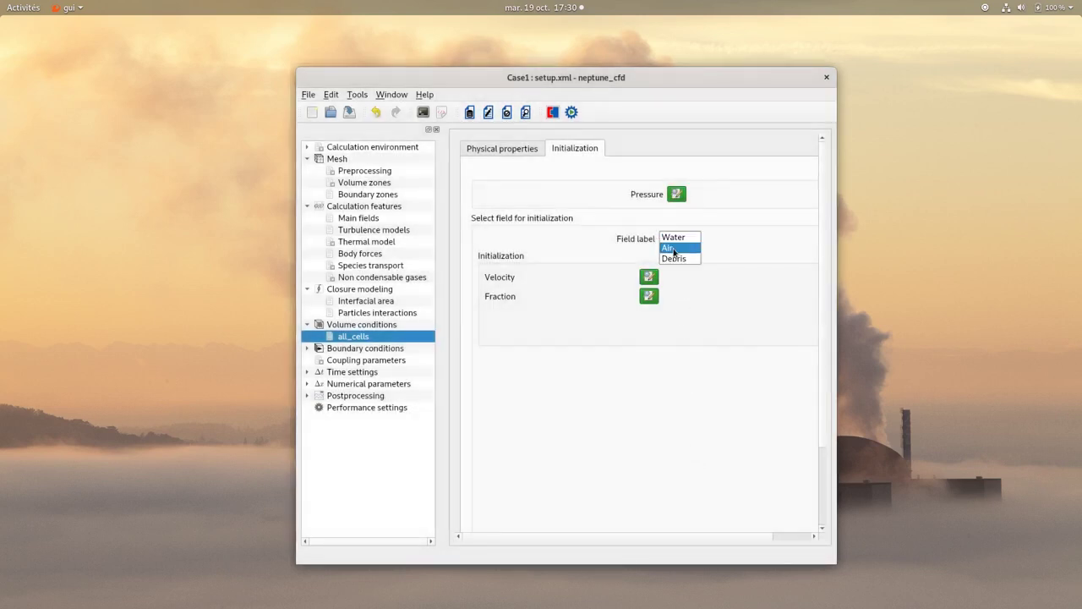
left_click(674, 248)
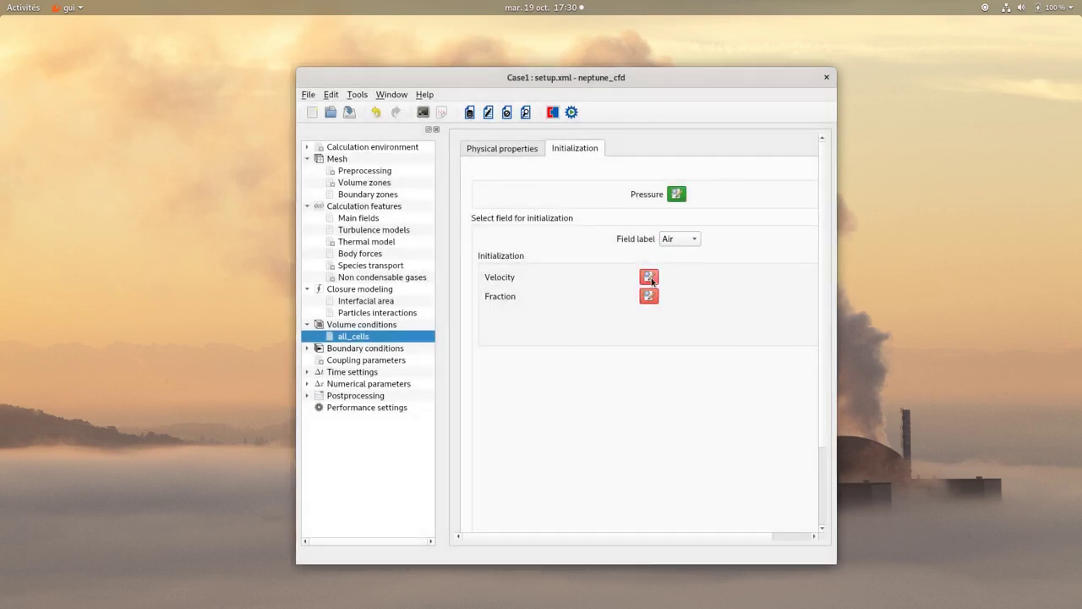
left_click(650, 278)
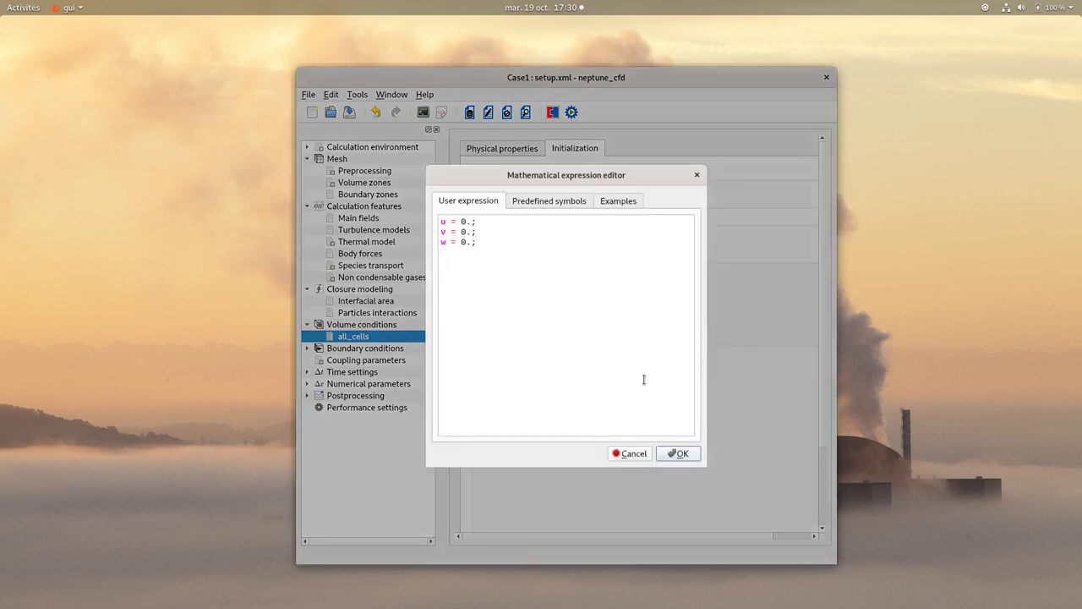
left_click(671, 455)
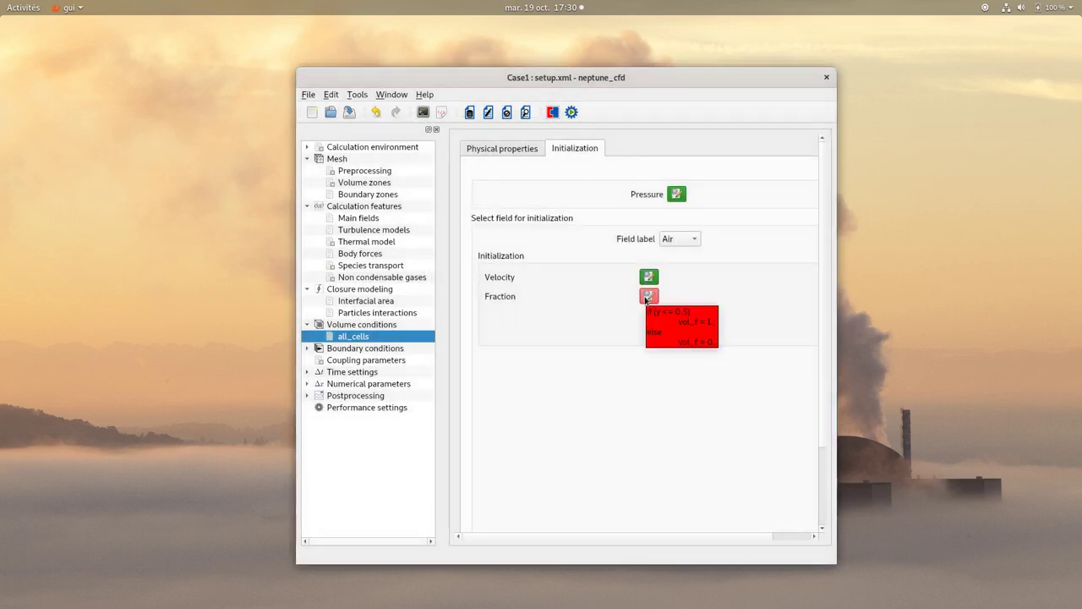
left_click(648, 297)
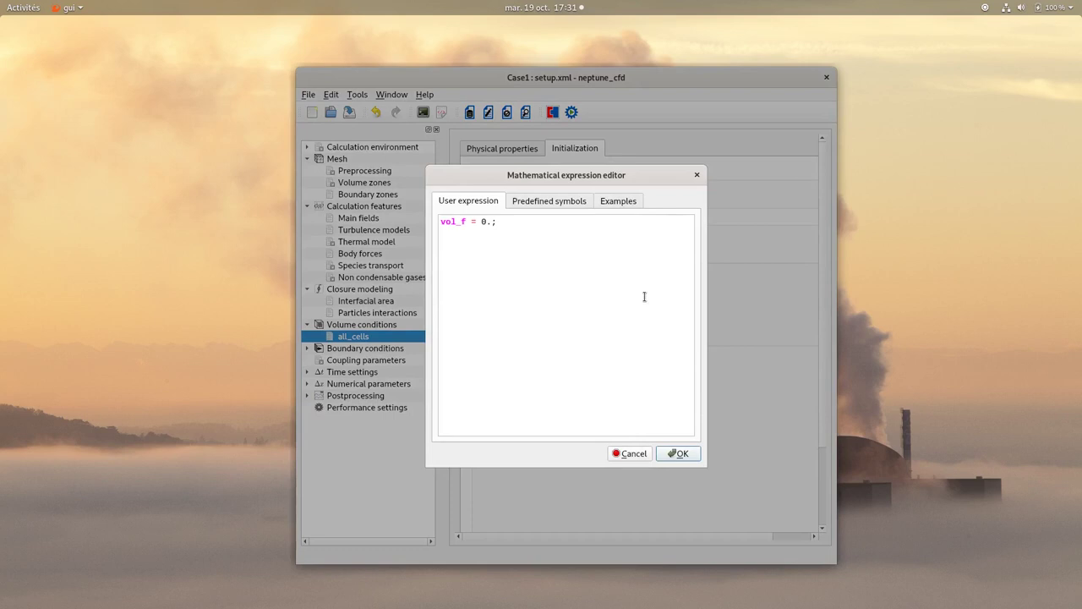
left_click_drag(623, 297, 433, 202)
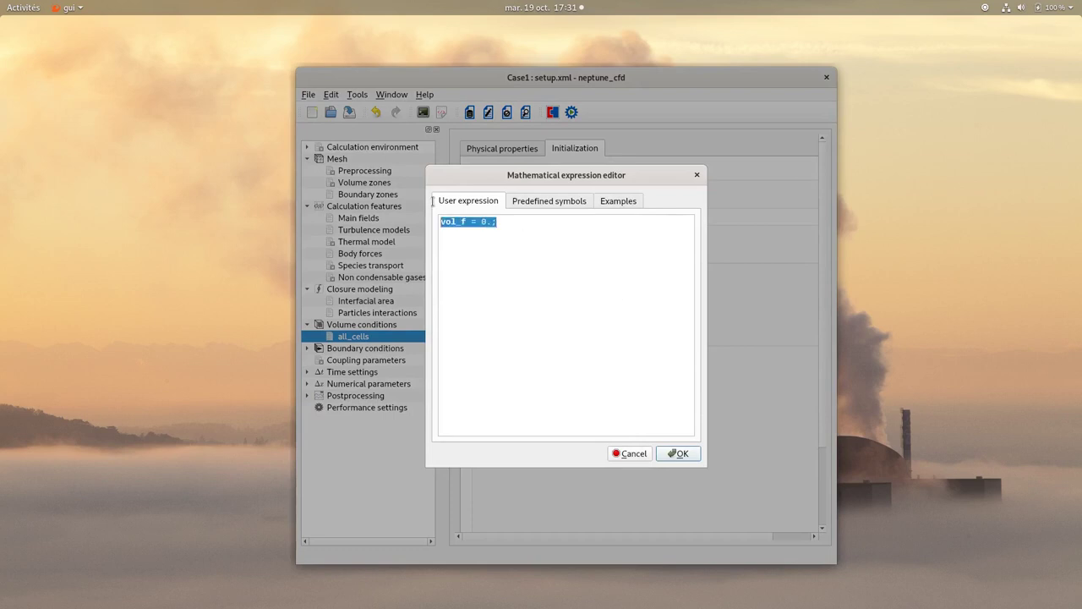
key("ctrl+v")
left_click(484, 220)
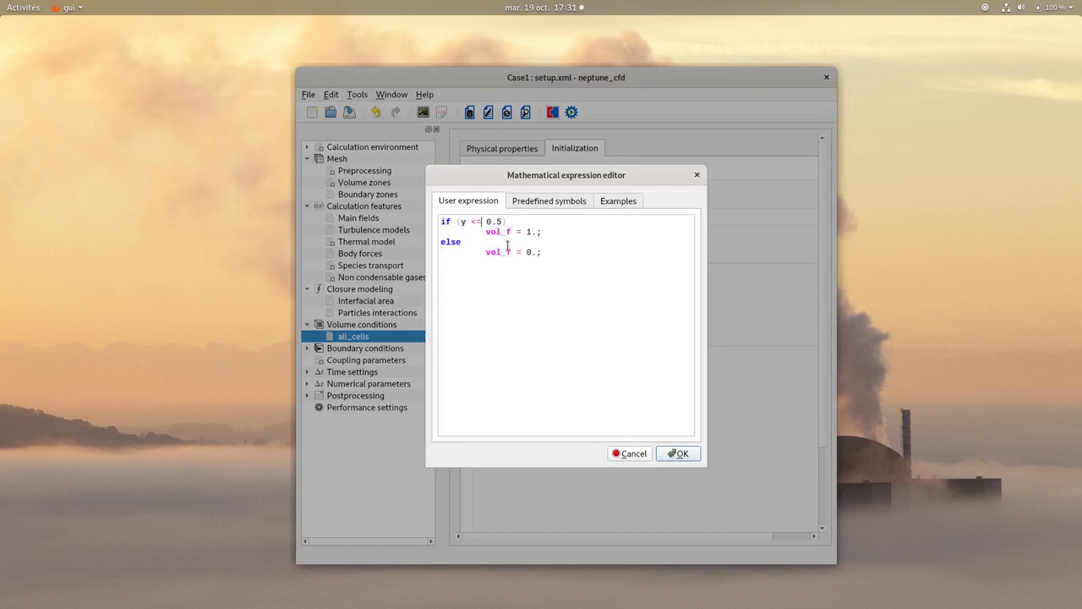
key("BackSpace")
key("BackSpace")
type(">")
left_click(677, 455)
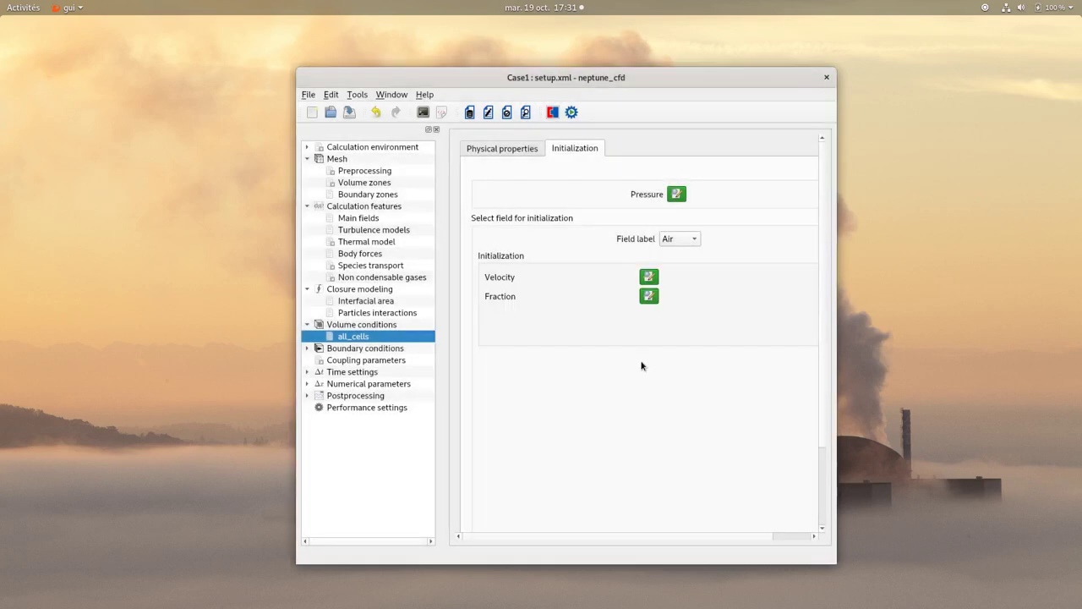
Step: Initialize Debris with zero velocity and zero fraction
left_click(686, 243)
left_click(681, 253)
left_click(648, 276)
left_click(682, 455)
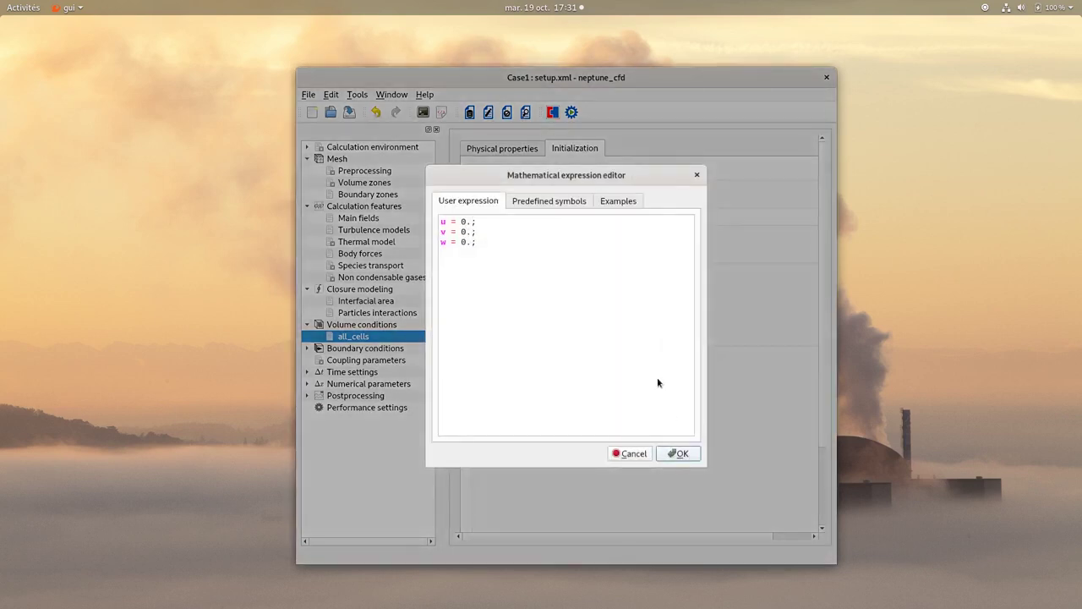
left_click(649, 296)
left_click(678, 456)
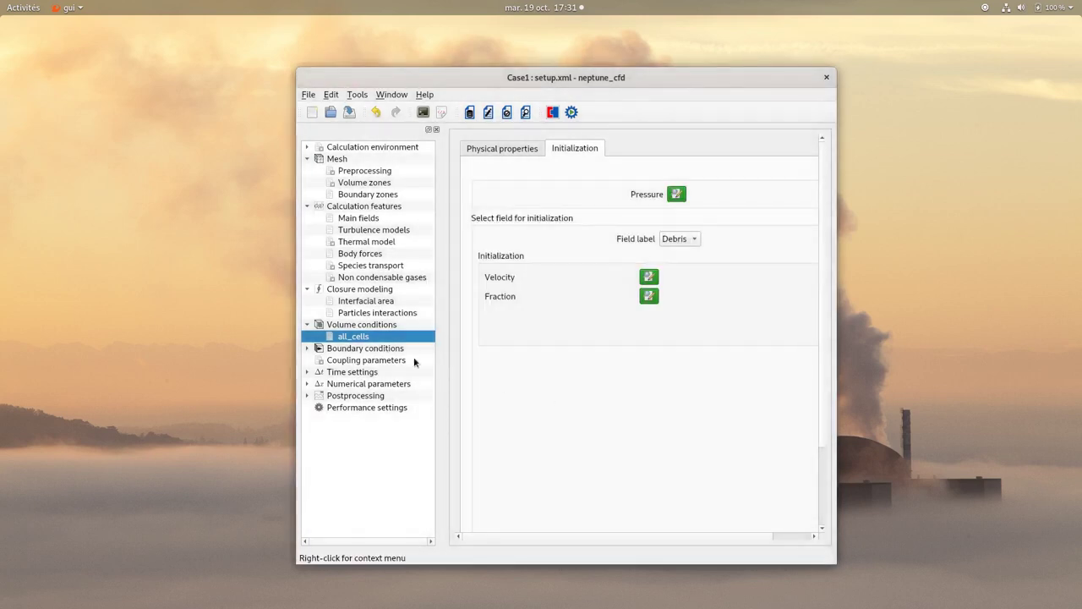
left_click(380, 348)
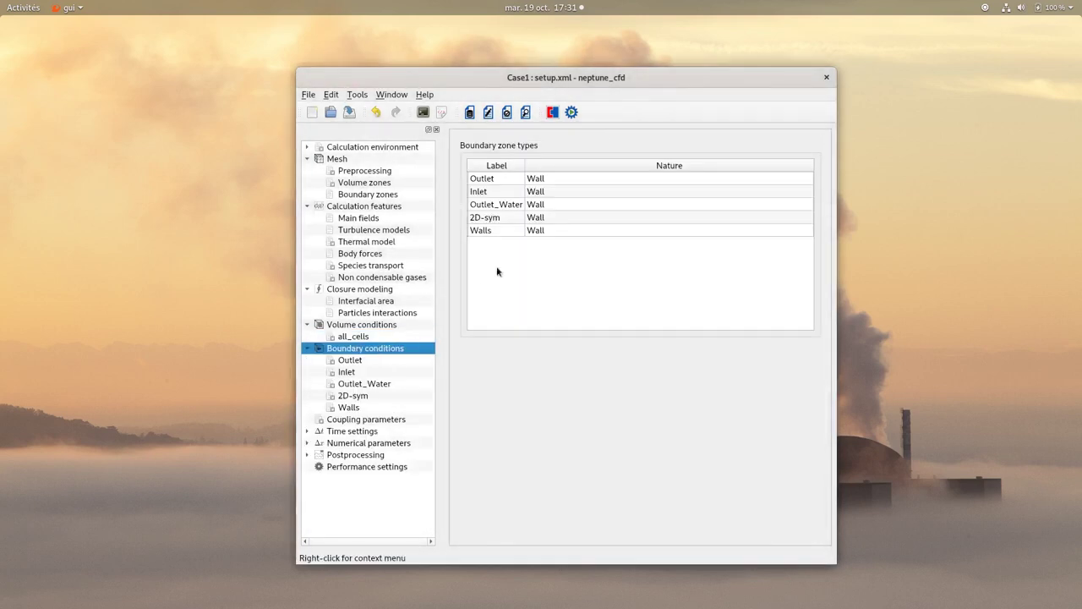
Step: Set boundary natures: Outlet to Outlet, Inlet and Outlet_Water to Inlet, 2D-sym to Symmetry
left_click(541, 180)
left_click(540, 180)
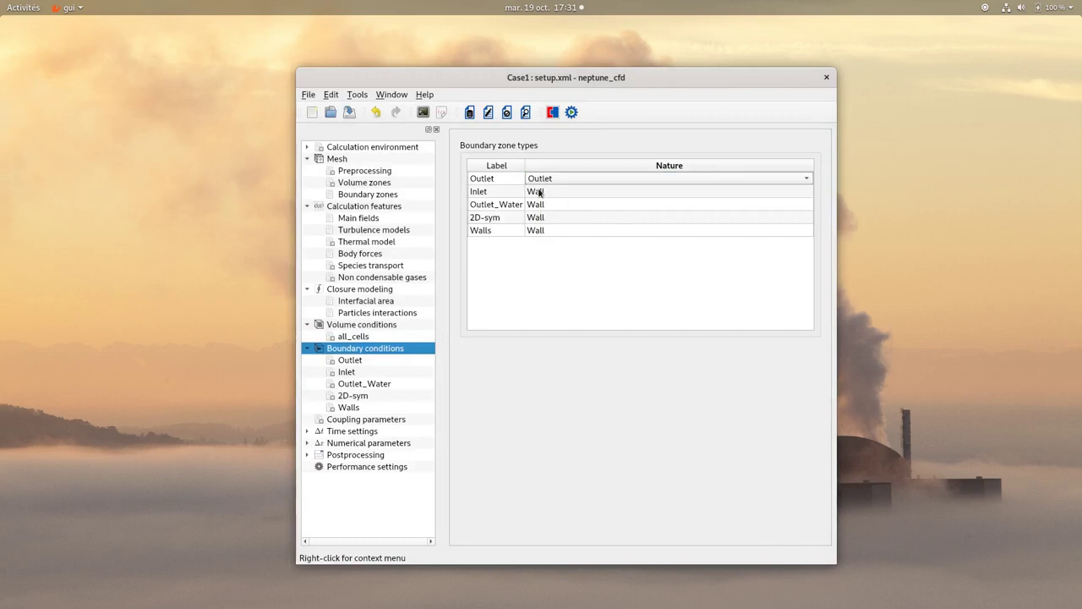
left_click(539, 192)
left_click(539, 192)
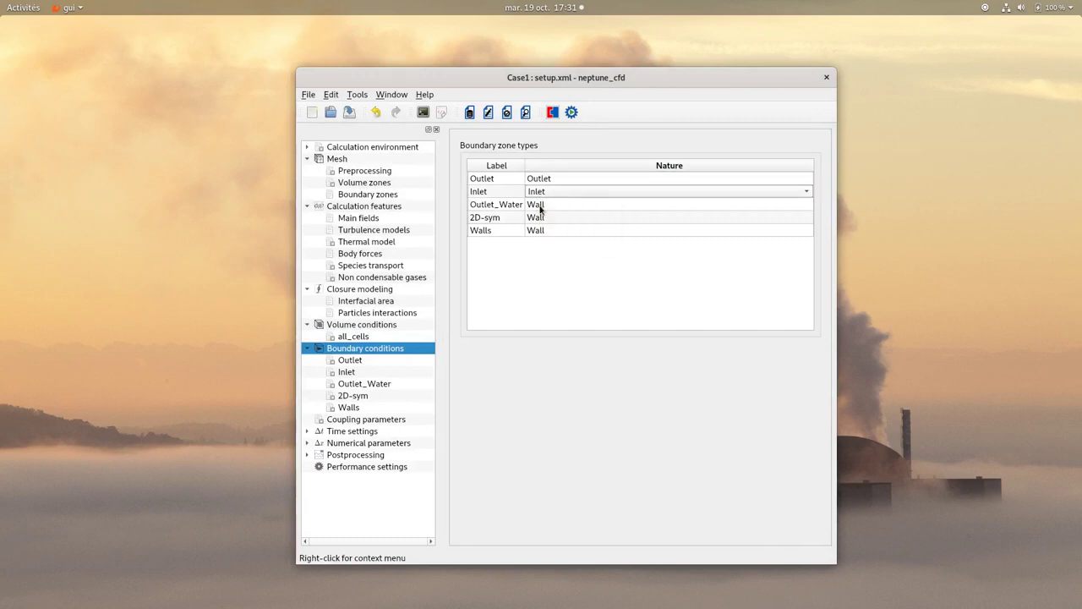
left_click(541, 207)
left_click(540, 207)
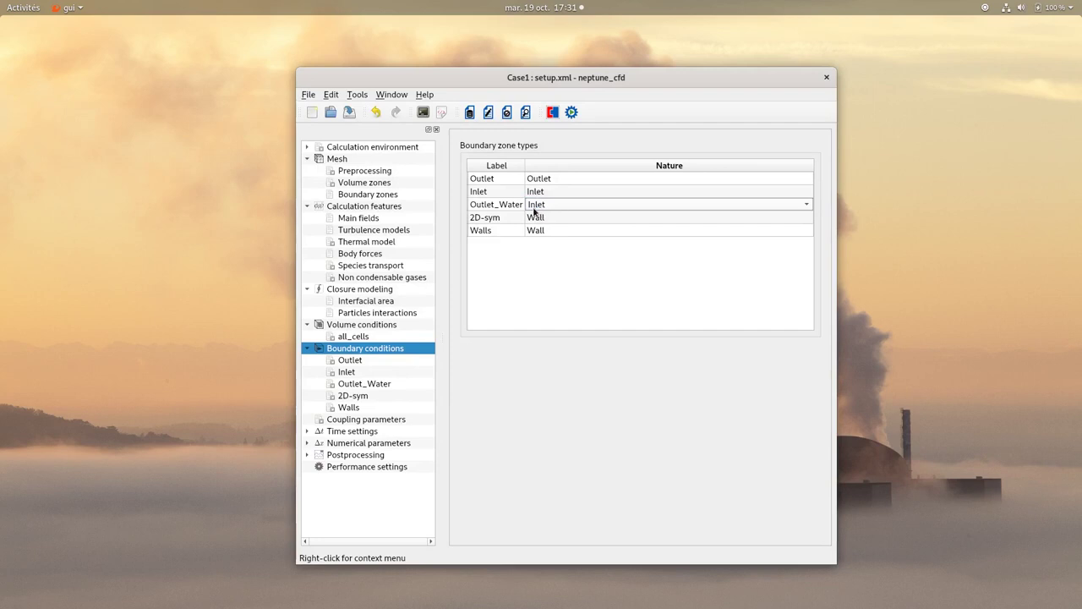
left_click(541, 221)
left_click(541, 221)
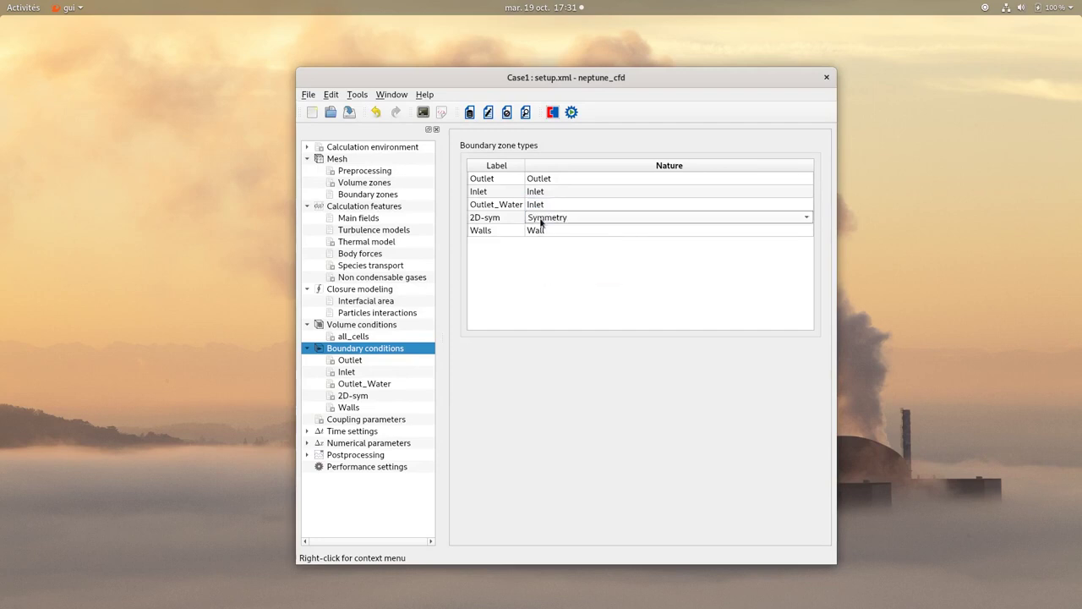
Step: Enter 1.0 as the Air fraction on the Outlet boundary
left_click(356, 362)
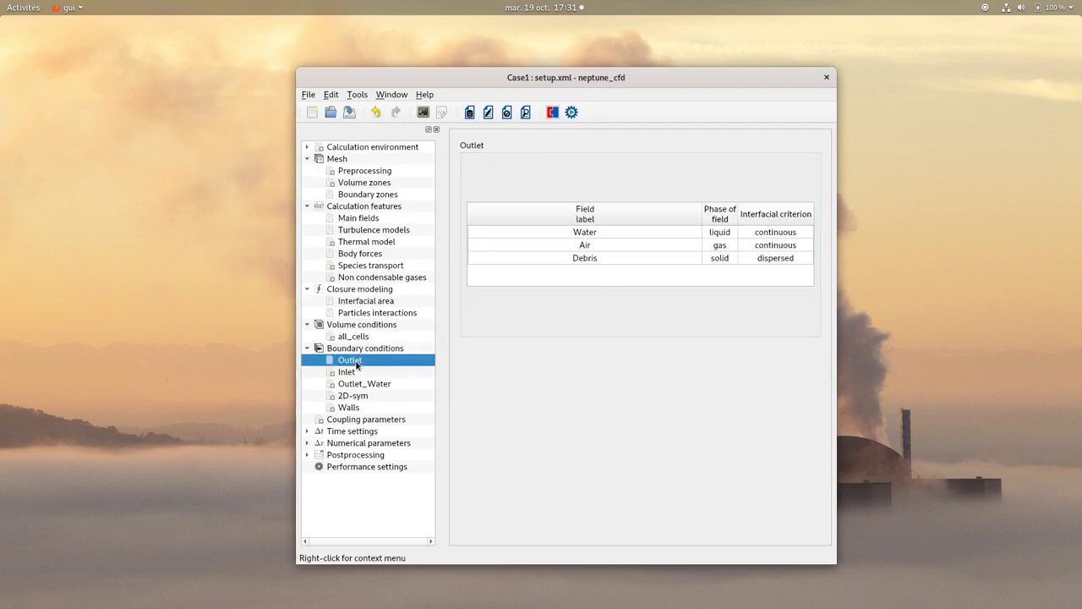
left_click(589, 232)
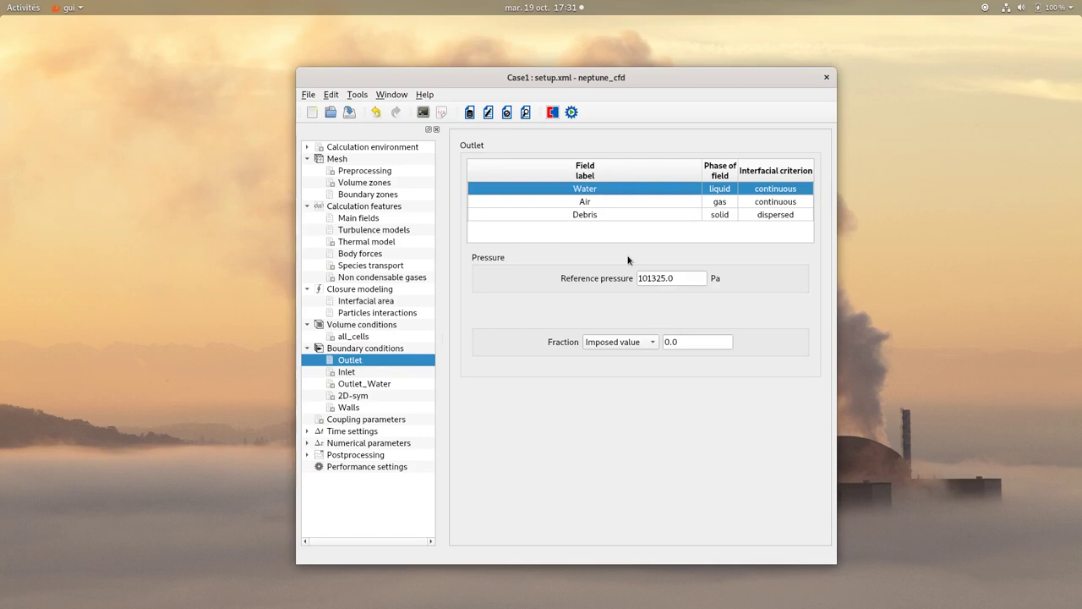
left_click(587, 203)
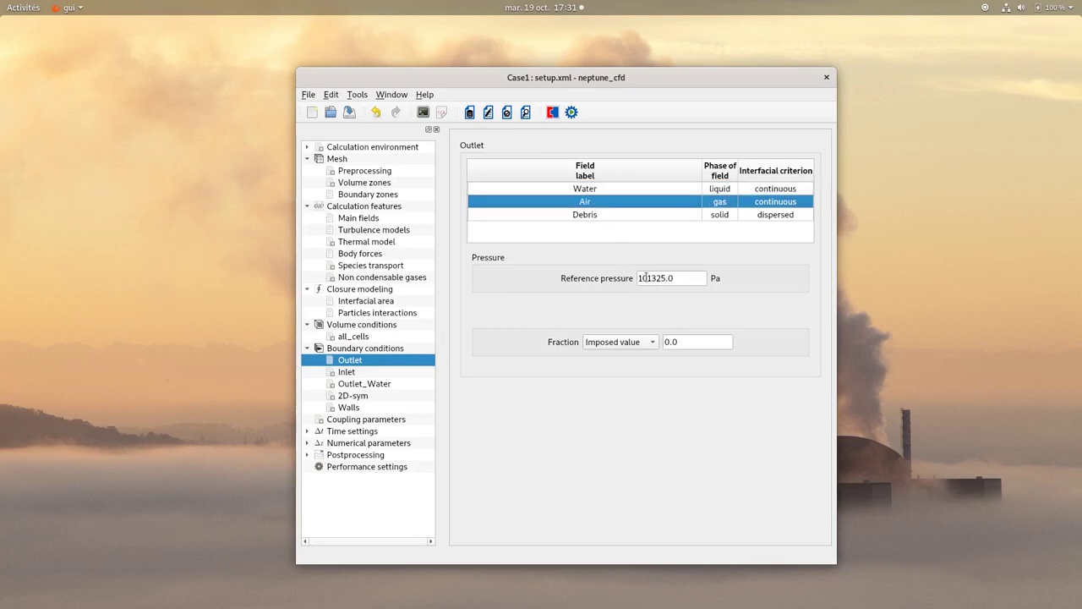
left_click(699, 336)
left_click_drag(691, 341, 663, 342)
type("1.0")
left_click(609, 215)
Step: Set the Inlet Water fraction to 0.99, velocity 0.5 m/s and hydraulic diameter 0.05
left_click(345, 374)
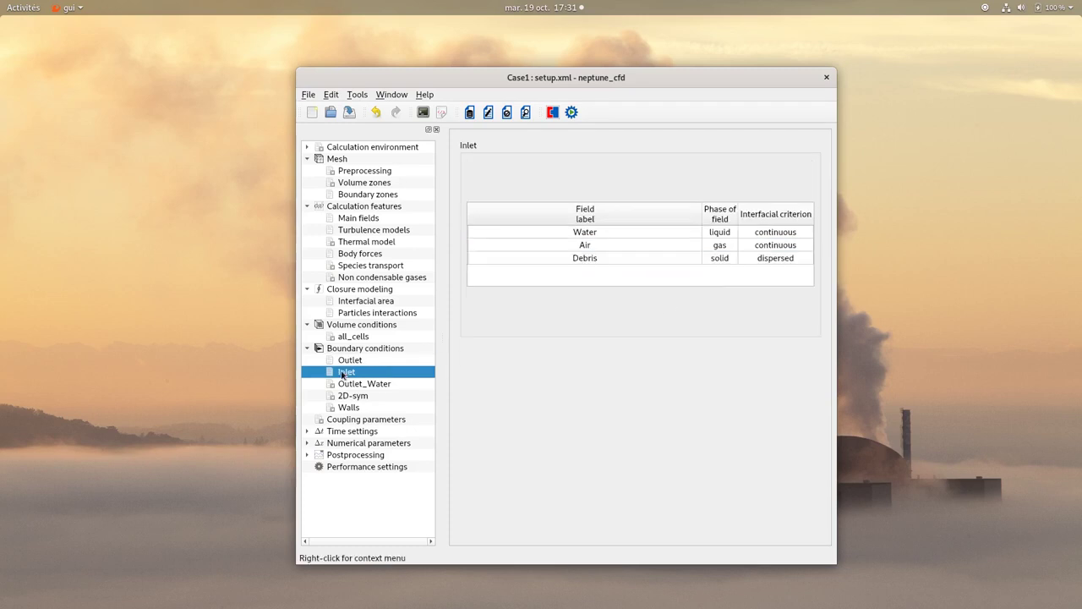
left_click(601, 232)
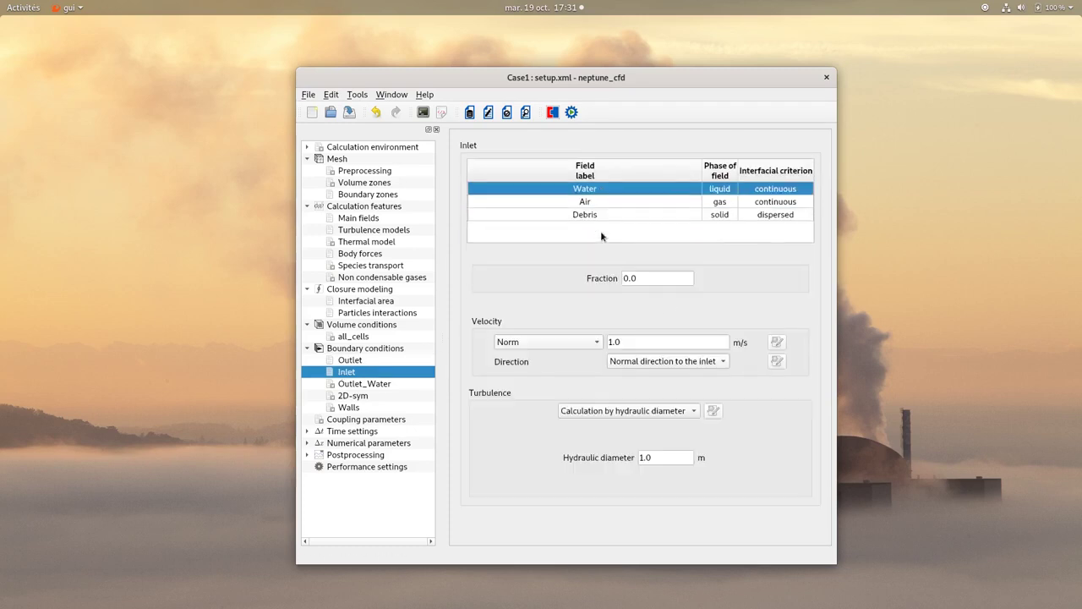
left_click(668, 279)
left_click_drag(668, 278, 581, 274)
type("0.99")
key("Tab")
type("0.5")
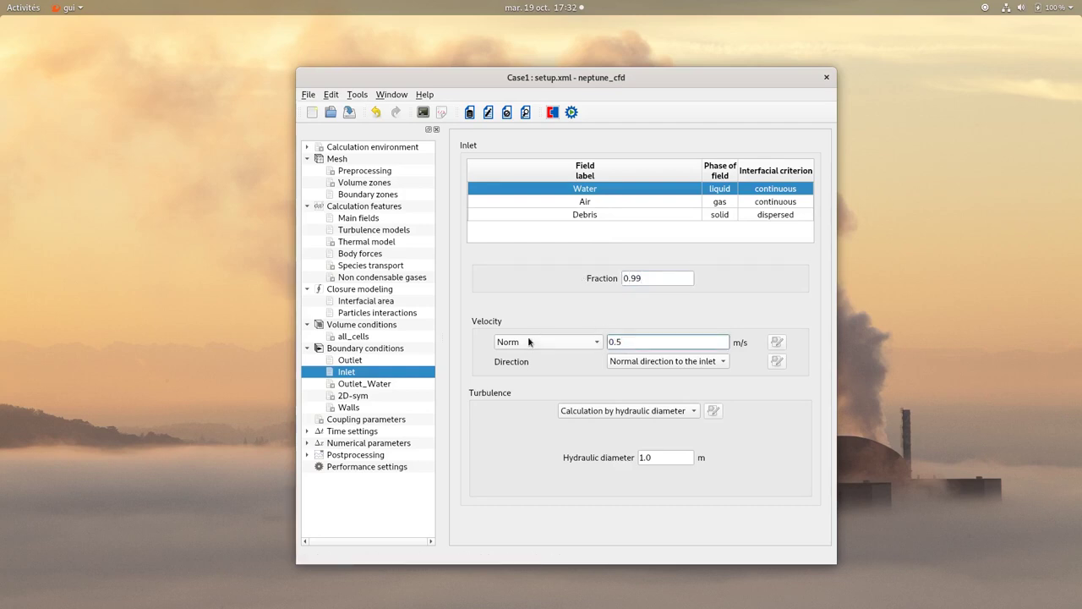
left_click_drag(663, 457, 619, 457)
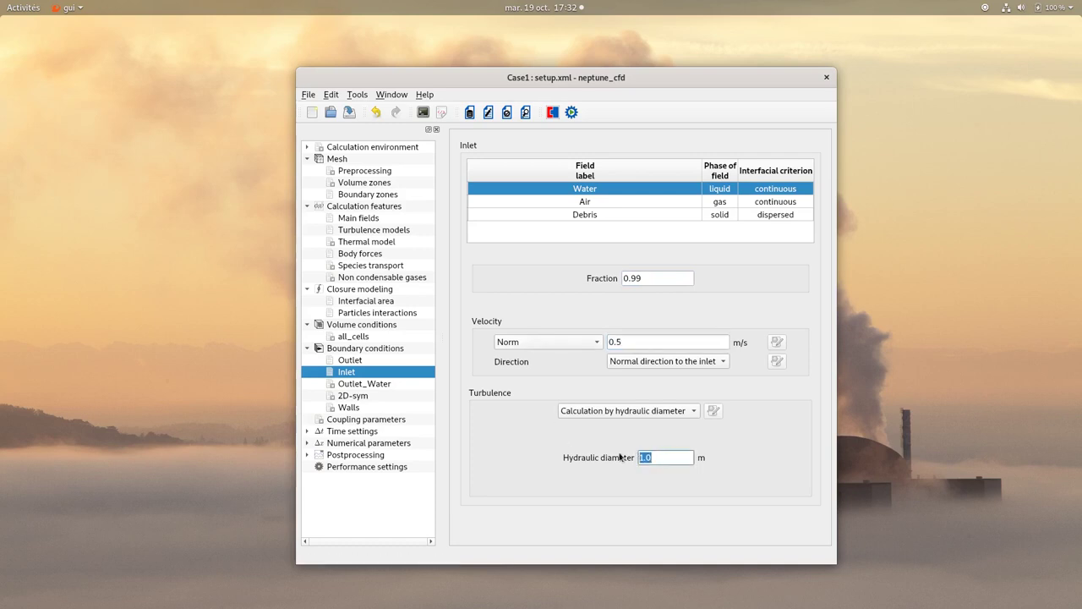
type("0.05")
Step: Give Debris at the Inlet a fraction of 0.01 and velocity 0.5 m/s
left_click(583, 204)
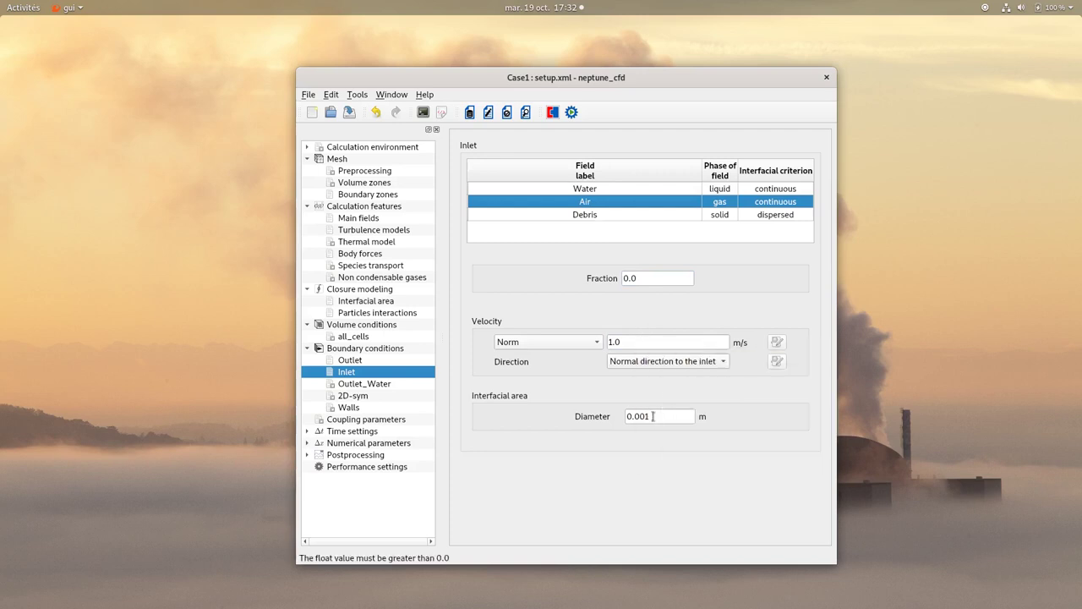
left_click(589, 216)
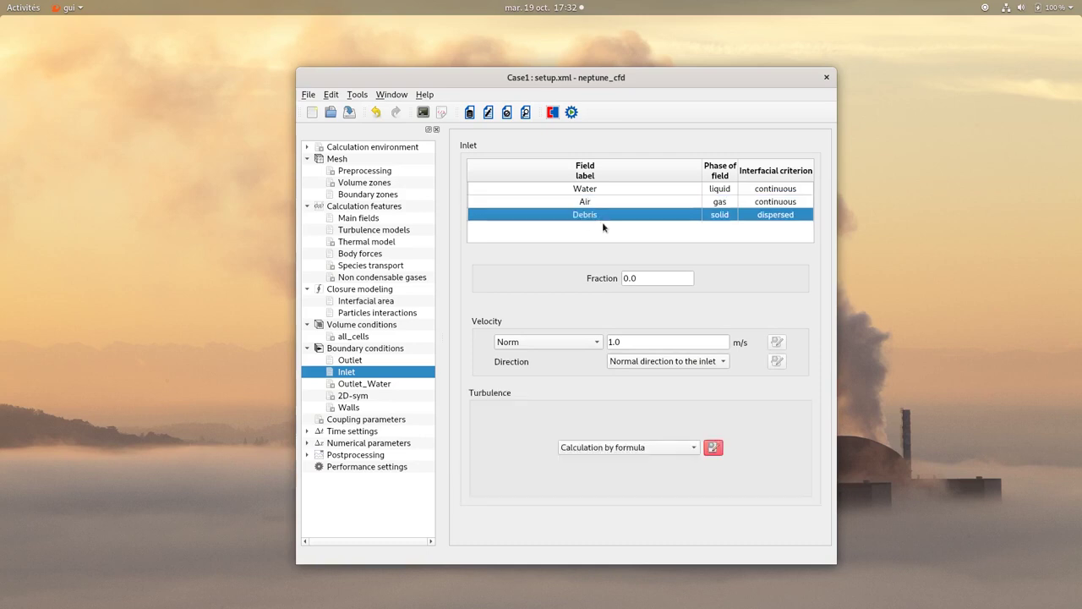
left_click(641, 280)
type("1")
key("Tab")
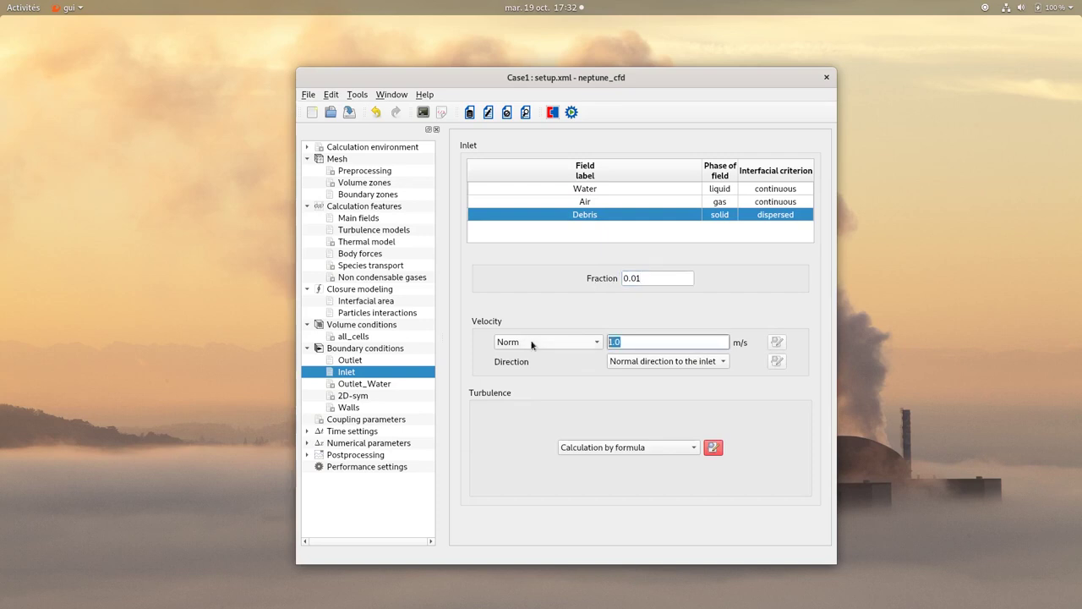
type("0.5")
Step: Edit the Inlet Debris turbulence formula so R12, R13 and R23 are 0
left_click(710, 447)
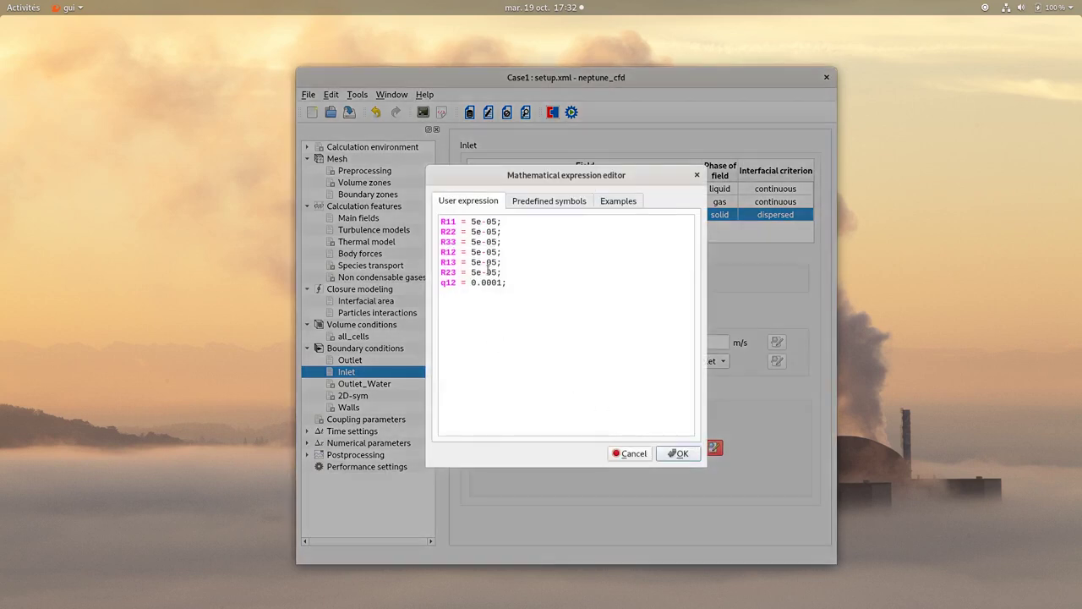
left_click_drag(498, 272, 471, 272)
key("BackSpace")
type("0.")
left_click_drag(495, 263, 470, 252)
type("0.0.")
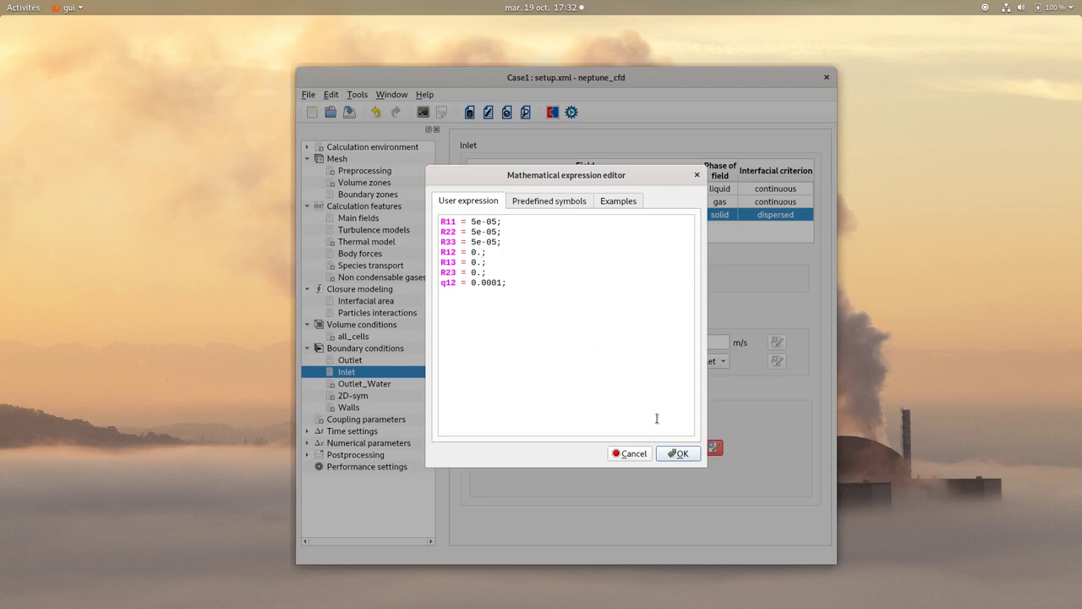
left_click(681, 453)
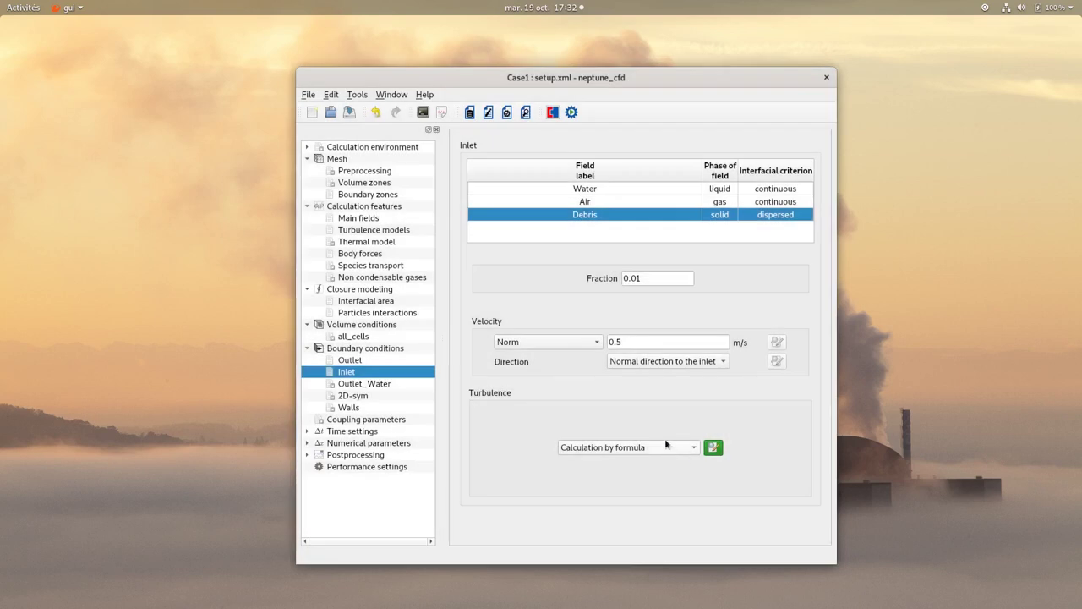
Step: Set Outlet_Water Water fraction 1.0, velocity -0.5 m/s and hydraulic diameter 0.05
left_click(378, 387)
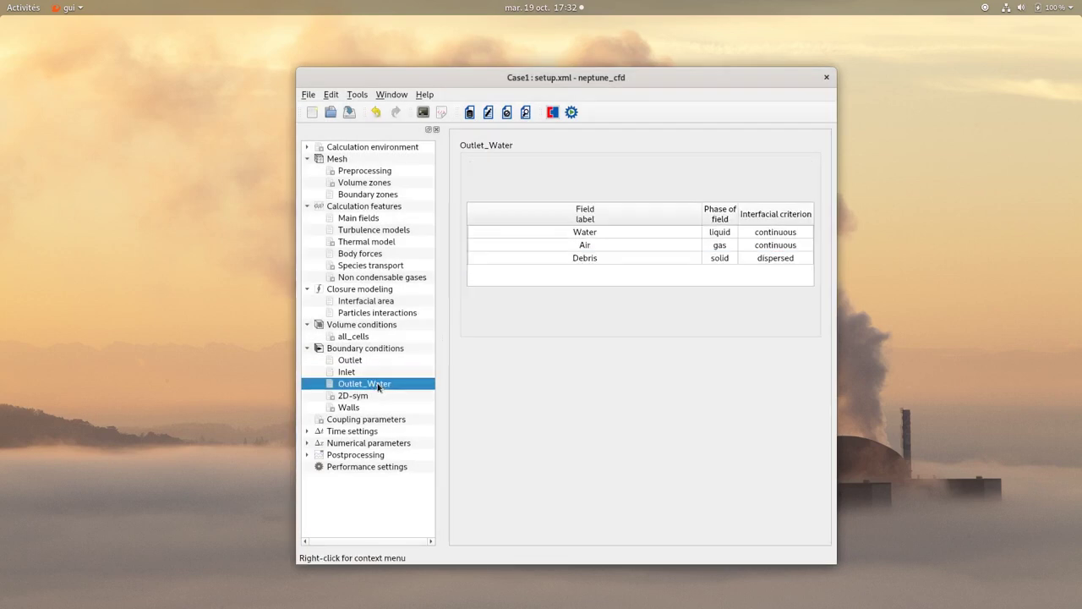
left_click(581, 236)
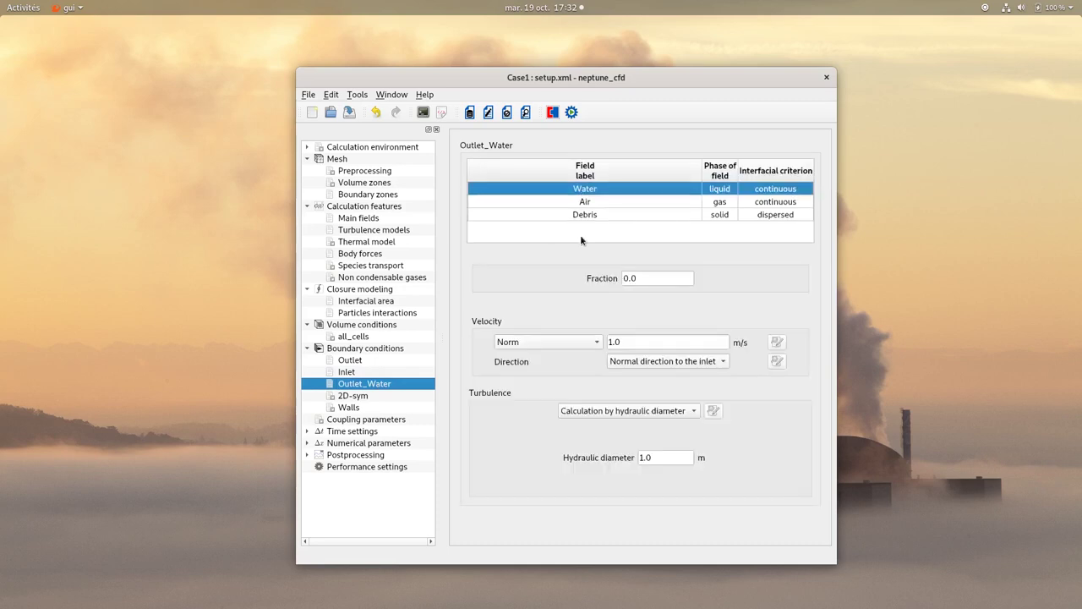
left_click_drag(648, 278, 591, 280)
type("1.0")
left_click_drag(640, 342, 601, 341)
type("-")
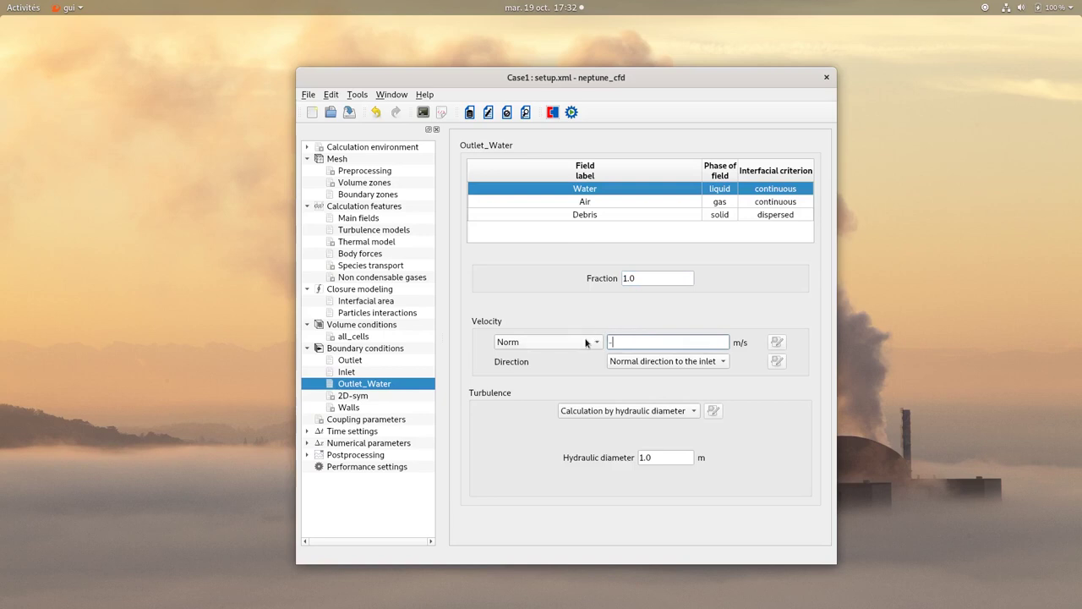
type("0.5")
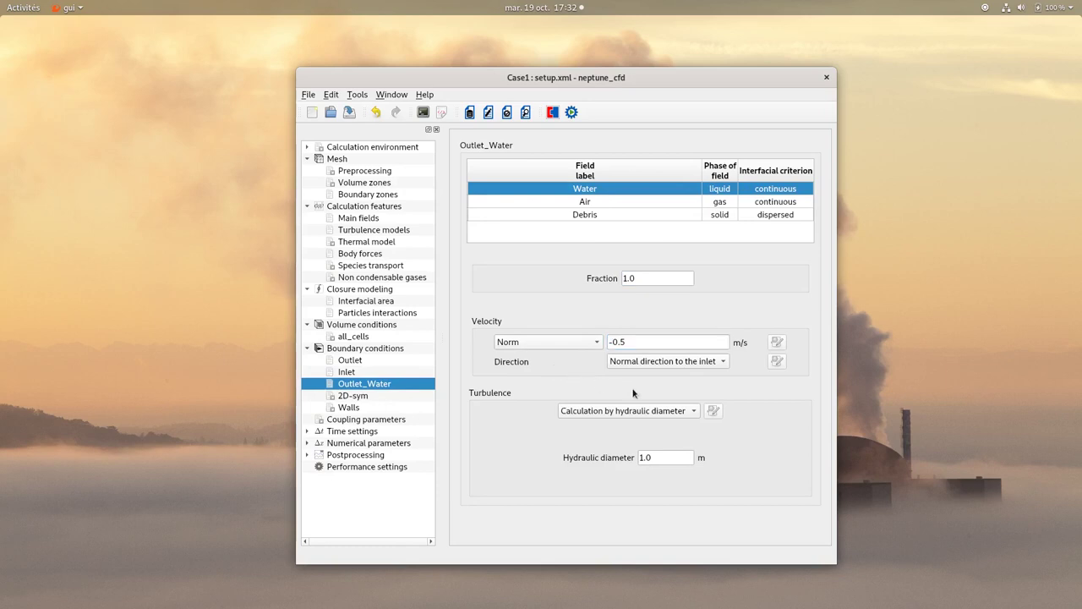
left_click_drag(657, 459, 625, 462)
type("0.05")
Step: Zero R12, R13 and R23 in the Outlet_Water Debris turbulence formula
left_click(585, 203)
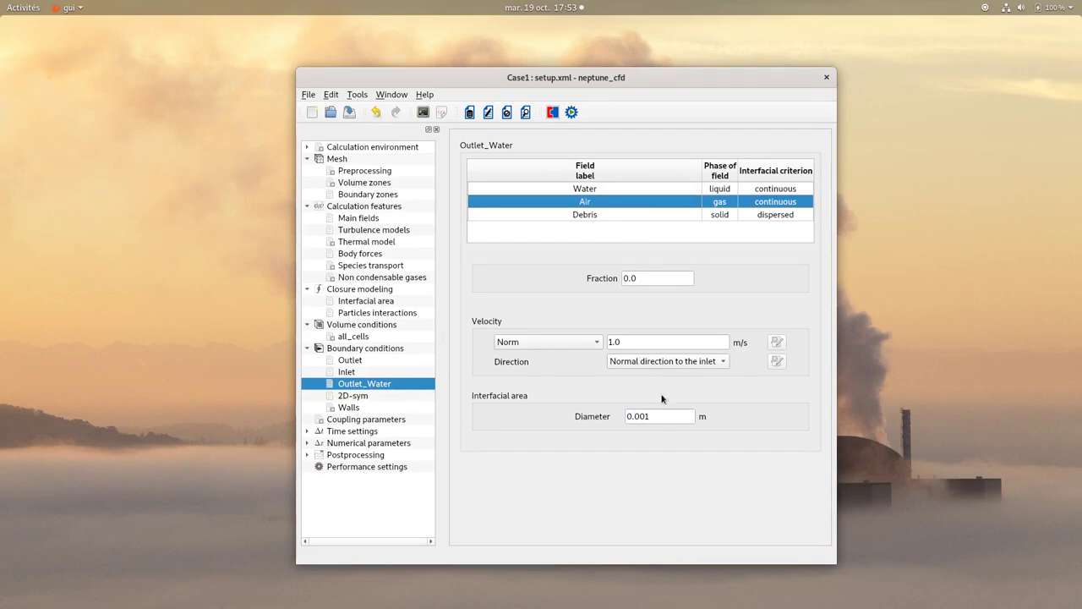
left_click(593, 215)
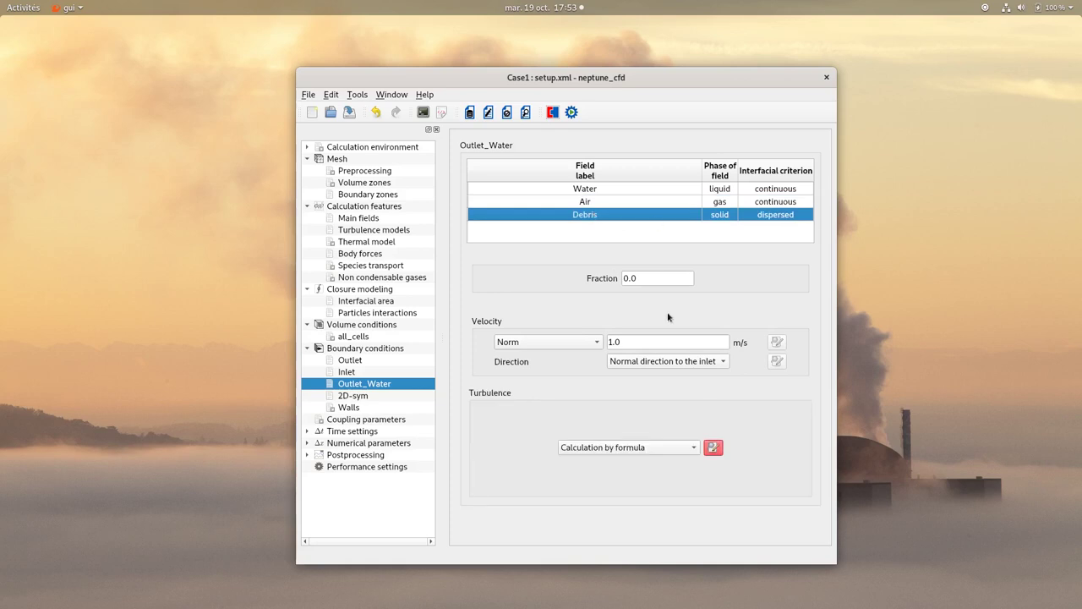
left_click(715, 448)
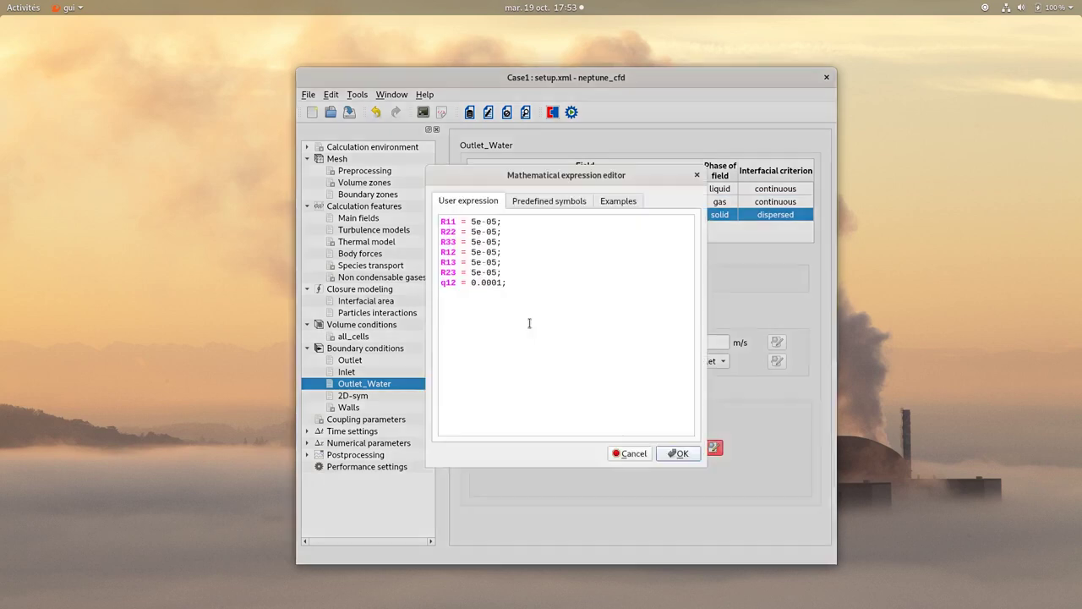
left_click_drag(501, 272, 471, 252)
type("0.")
type("0.")
type("0.")
left_click(529, 275)
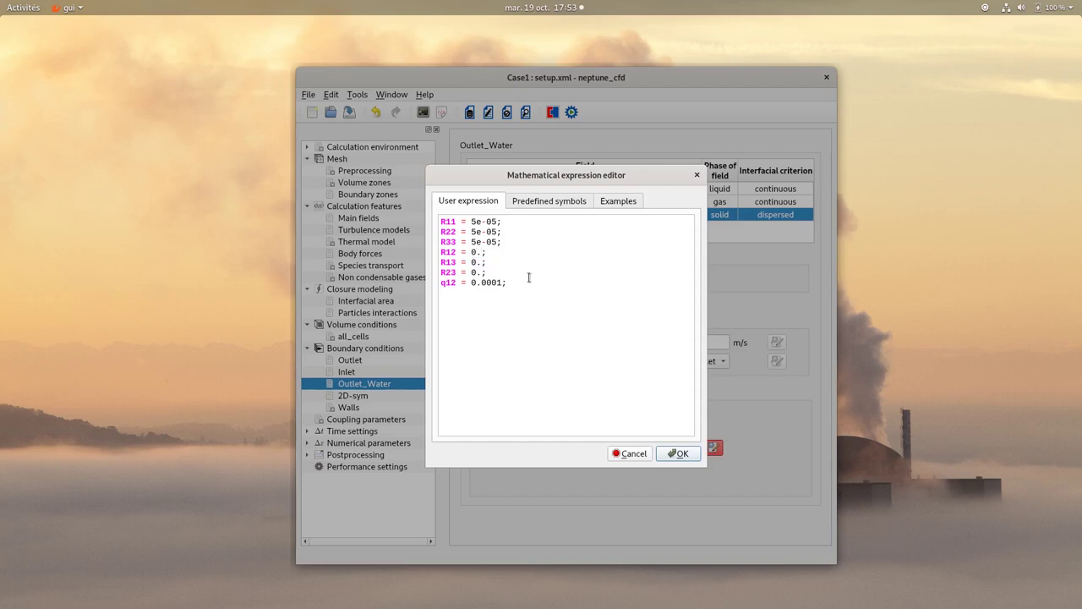
left_click(676, 455)
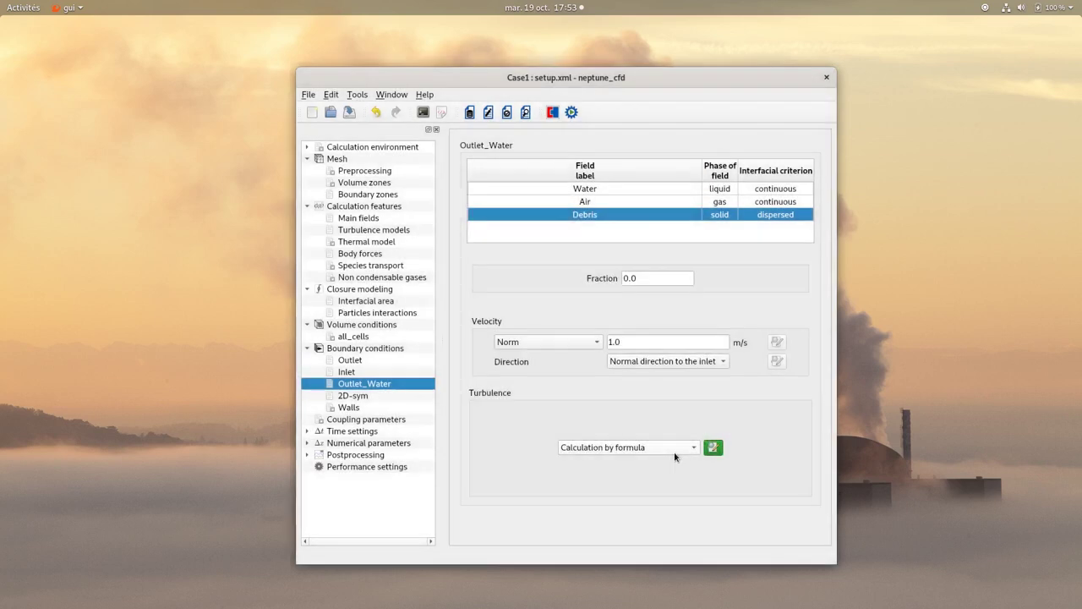
Step: Set the Debris wall model on Walls to dU2/dn = 0 and show the time settings
left_click(353, 395)
left_click(347, 407)
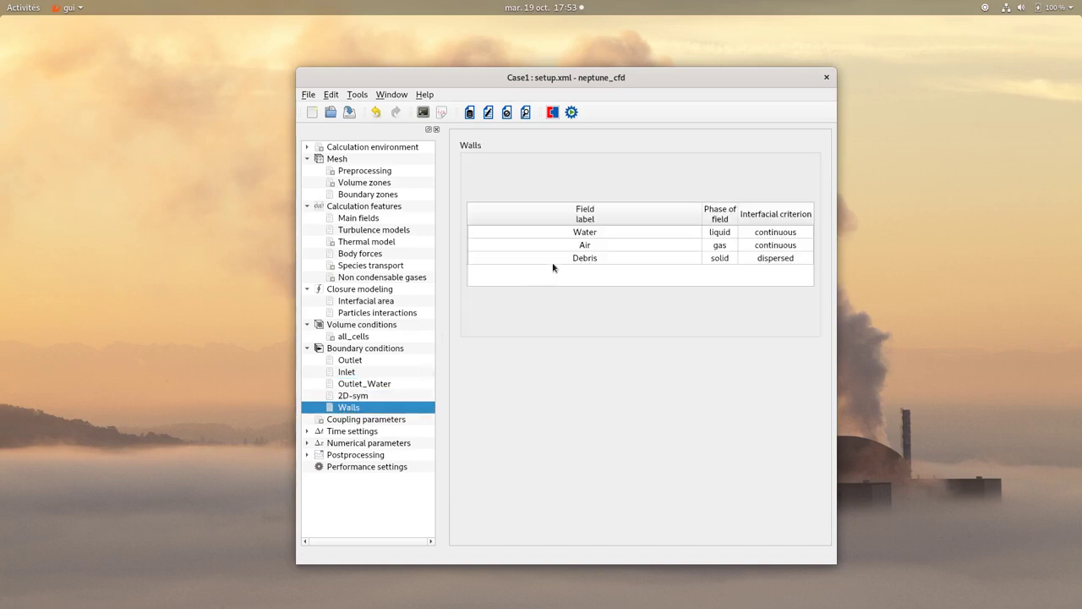
left_click(557, 231)
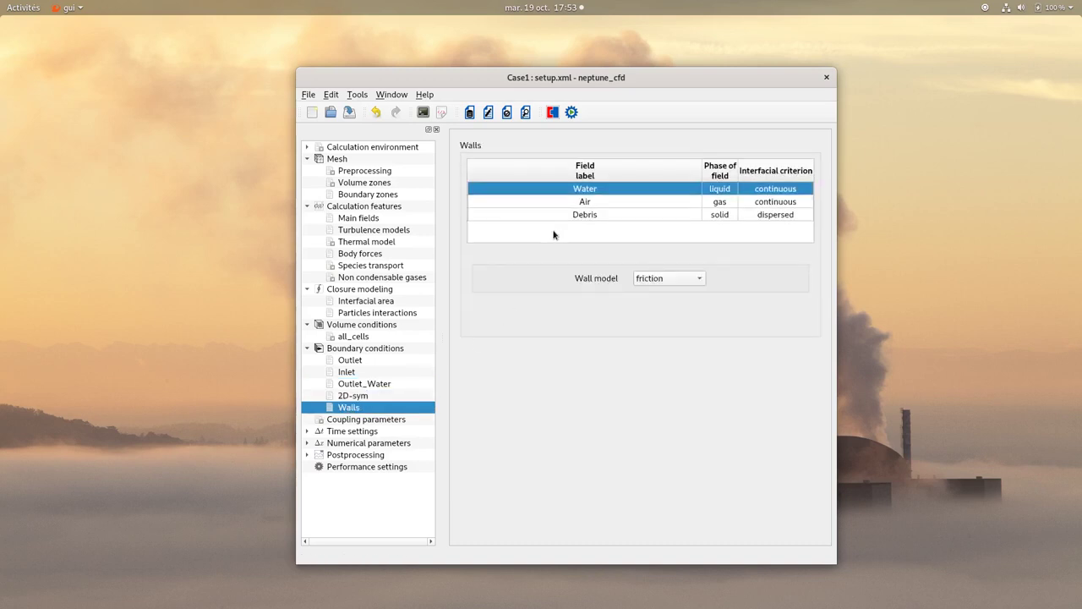
left_click(560, 203)
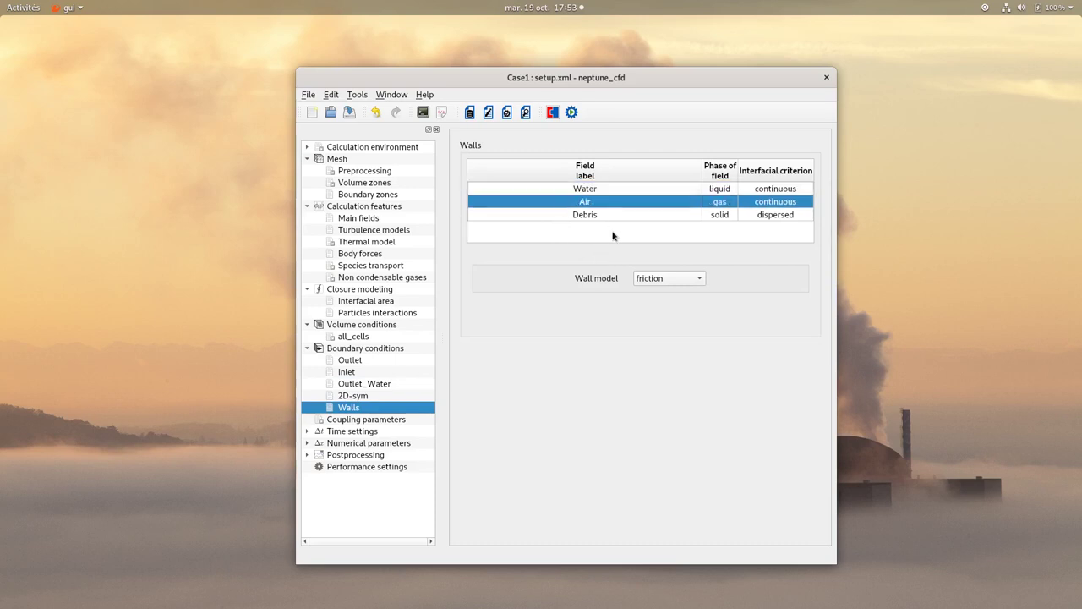
left_click(599, 218)
left_click(669, 278)
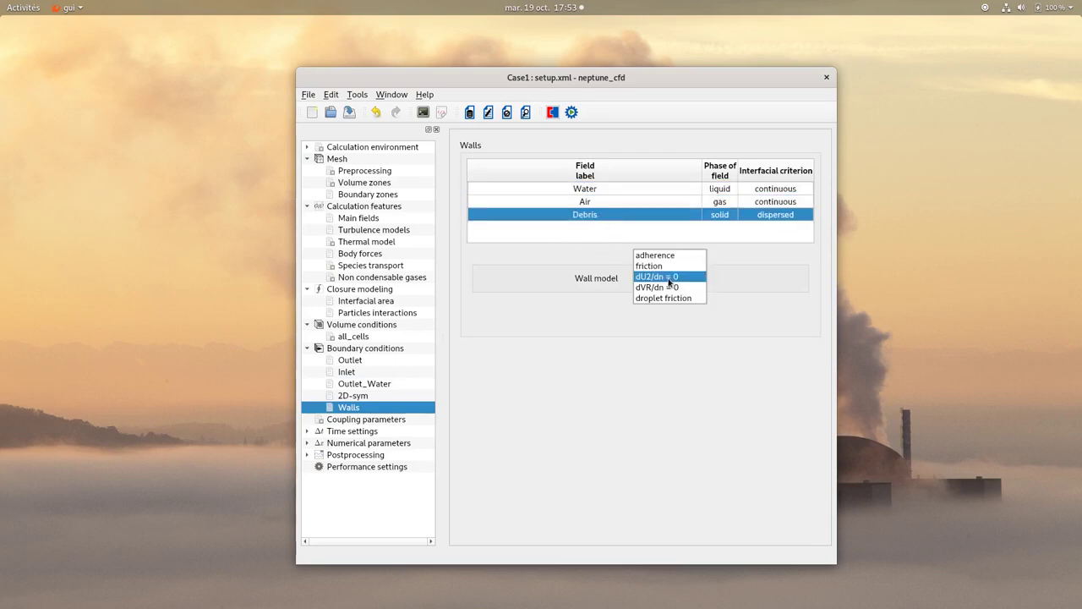
left_click(665, 277)
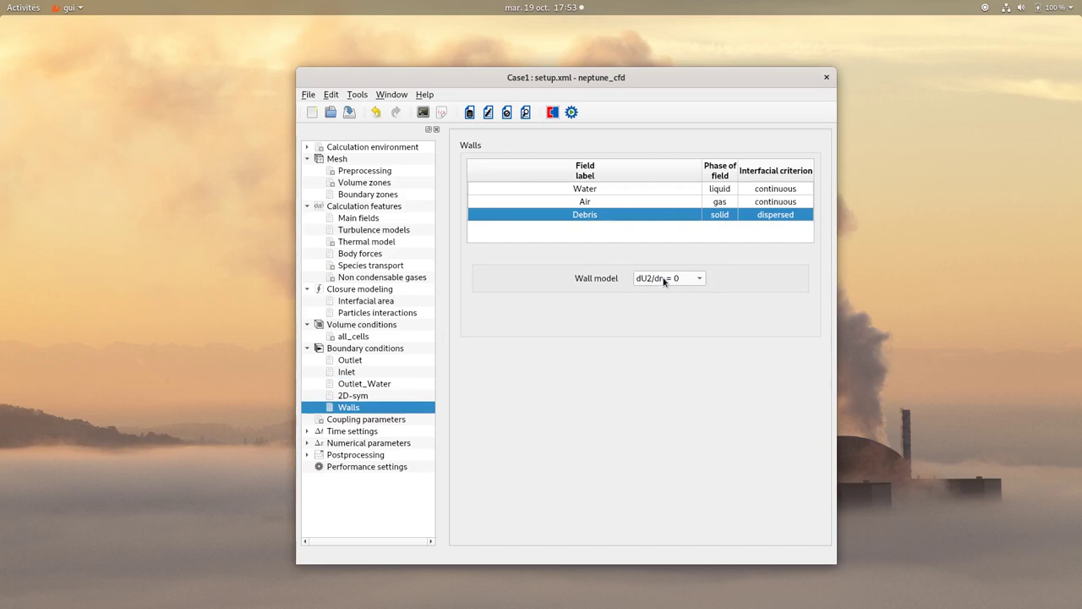
left_click(354, 431)
Step: Switch to an adaptive time step with a 50.0 s calculation stop time
left_click(642, 167)
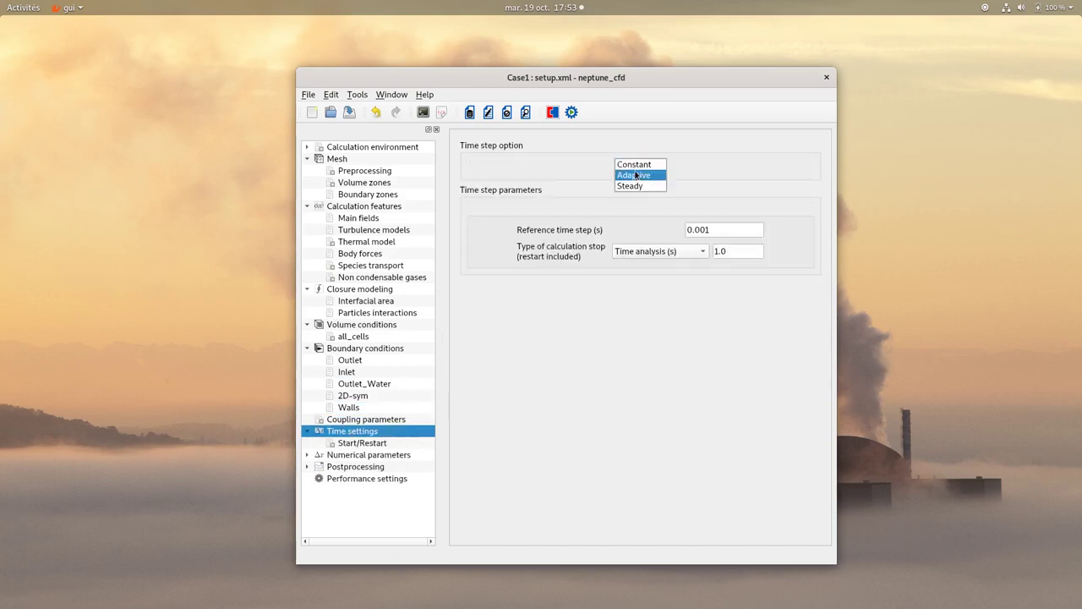
left_click(636, 175)
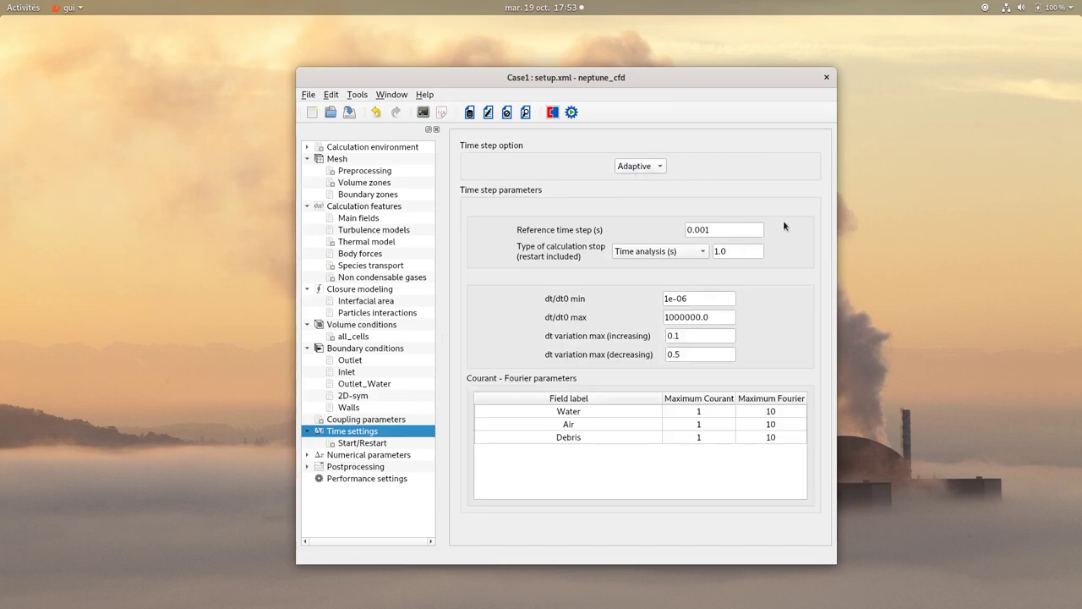
left_click_drag(730, 251, 678, 256)
type("50.0")
Step: Deactivate reconstructions in the global numerical parameters
left_click(351, 459)
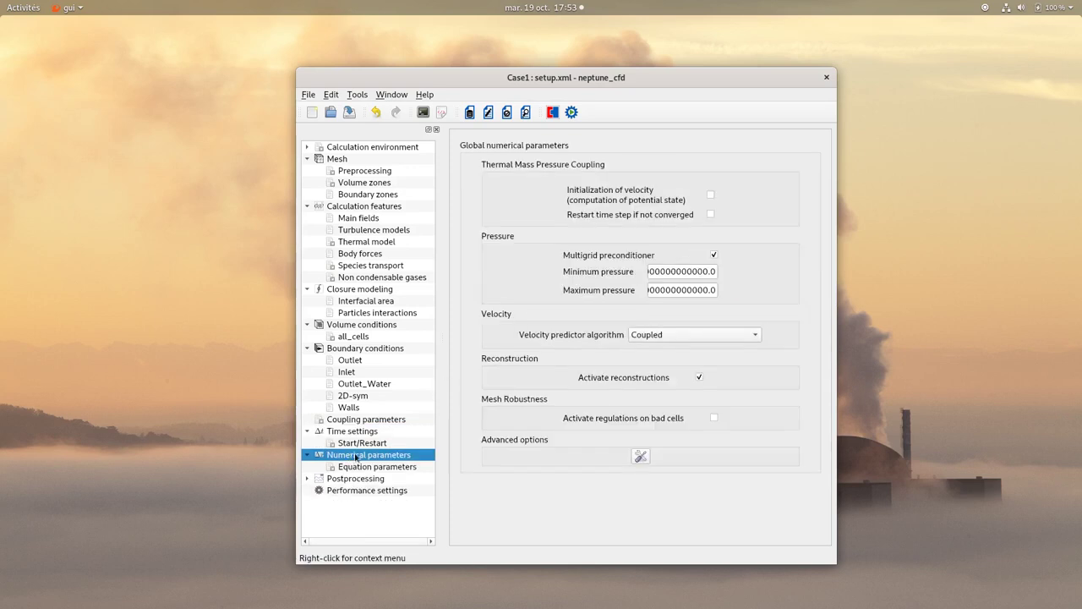
double_click(657, 271)
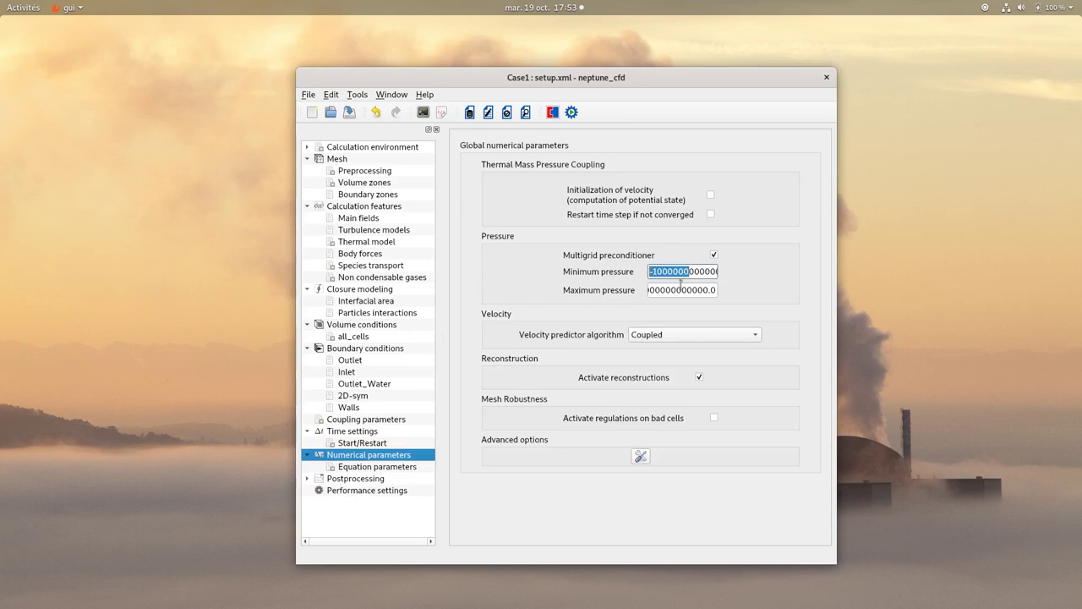
key("Tab")
key("Home")
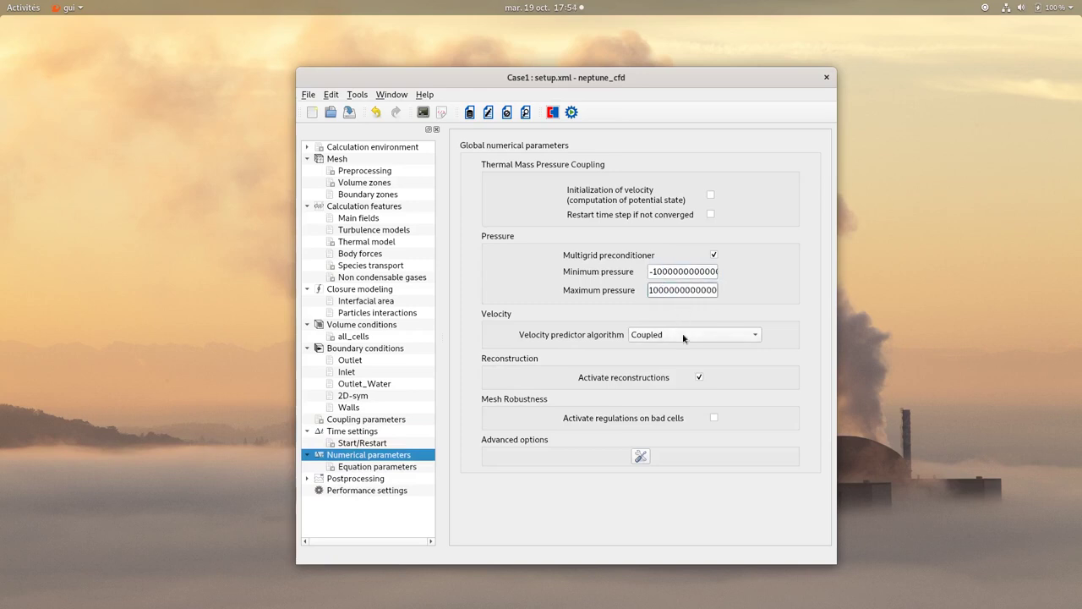
left_click(699, 380)
Step: Make the results writer output every 0.01 s using the 'x' seconds frequency
left_click(354, 479)
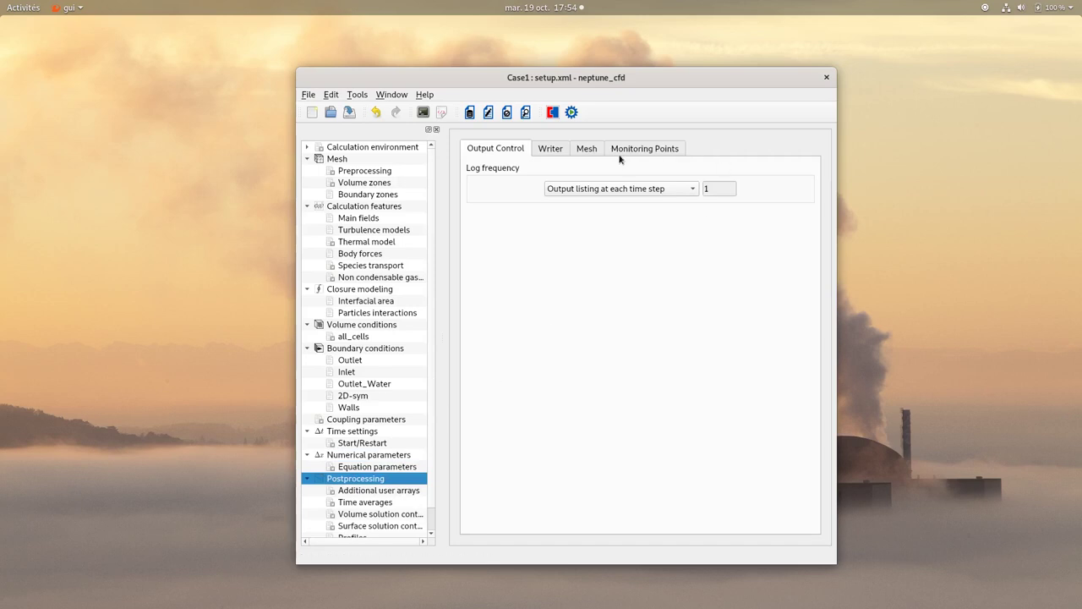
left_click(547, 150)
left_click(536, 183)
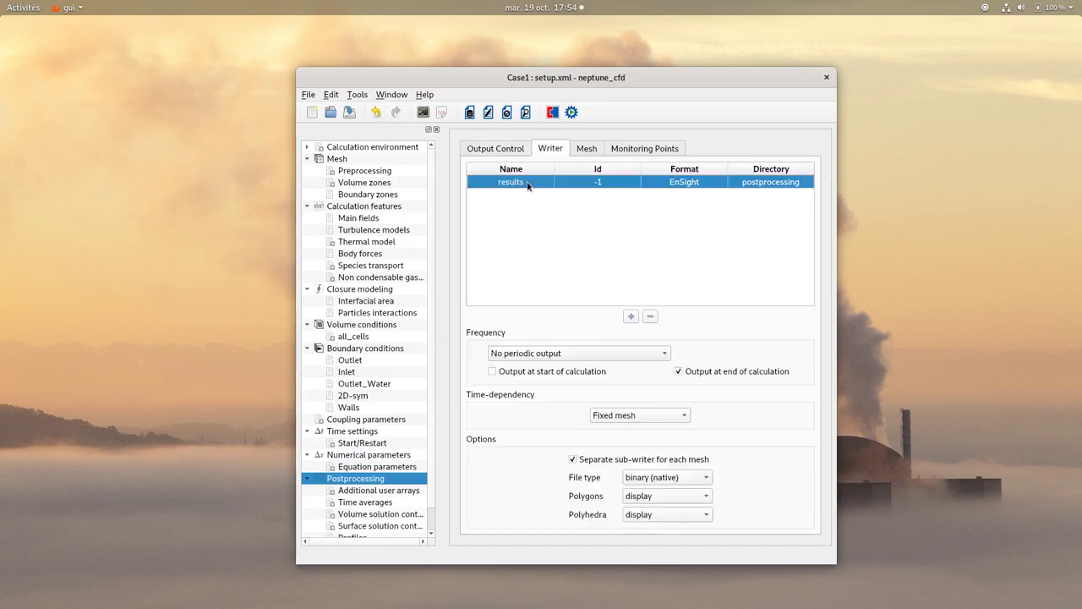
left_click(560, 354)
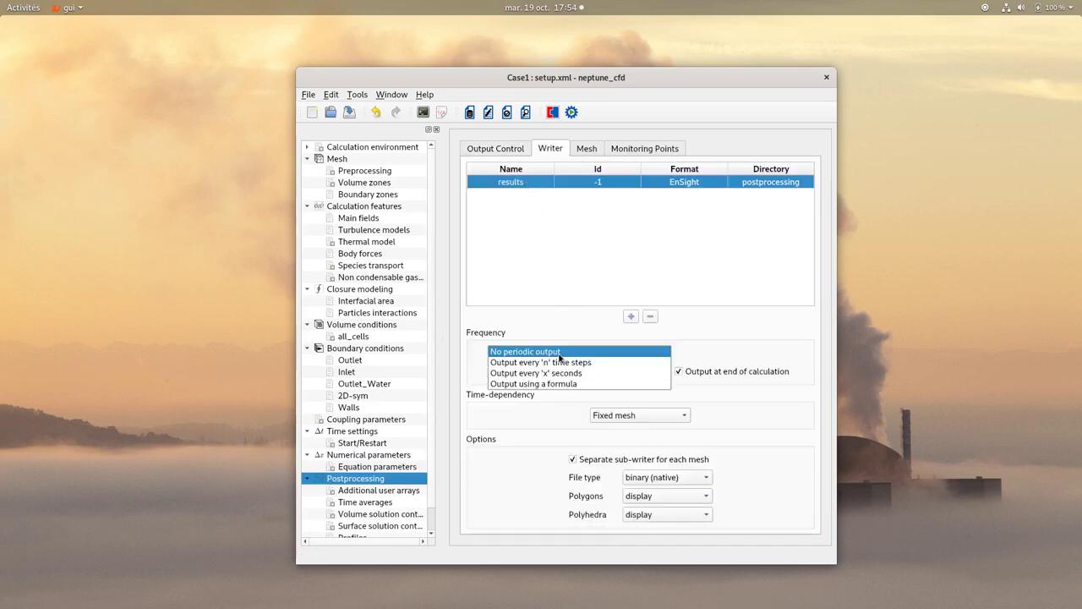
left_click(558, 373)
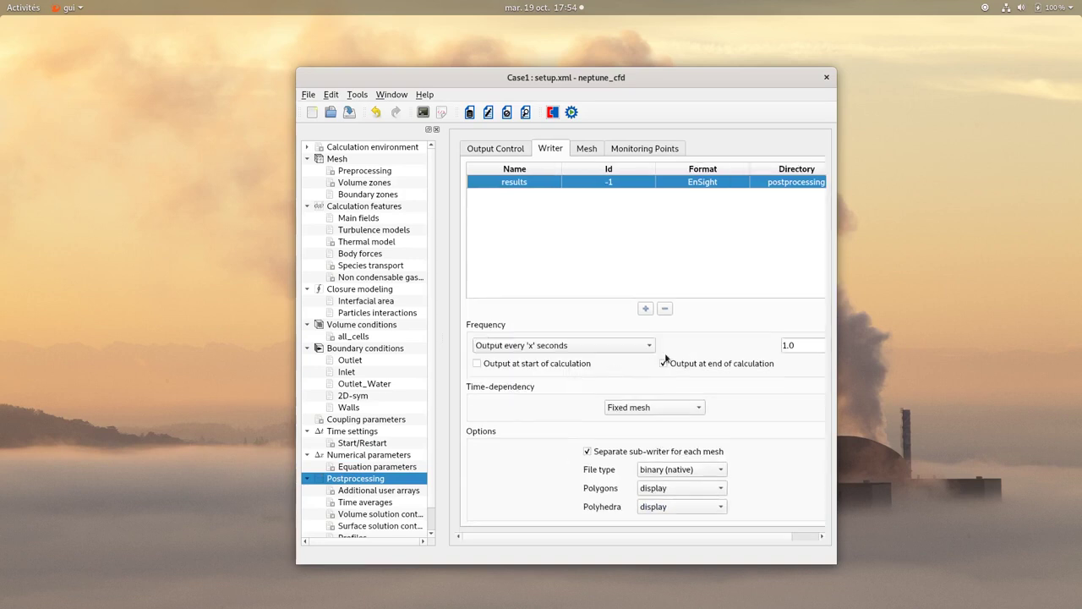
double_click(784, 345)
type("0.0")
Step: Review the volume solution output controls, save the case and close the GUI
left_click(380, 516)
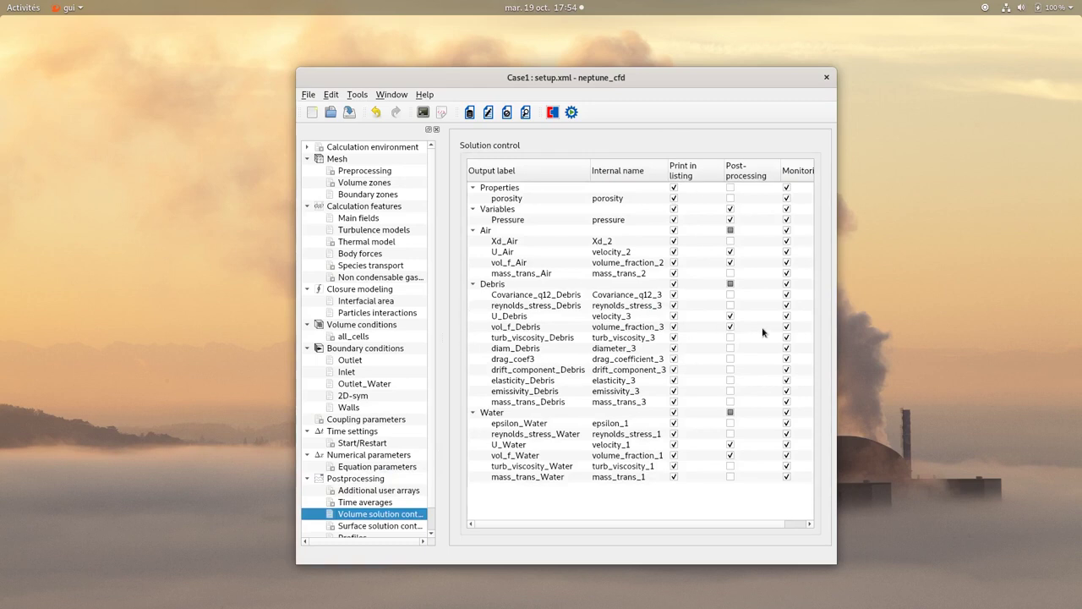
scroll(360, 361, "down", 1)
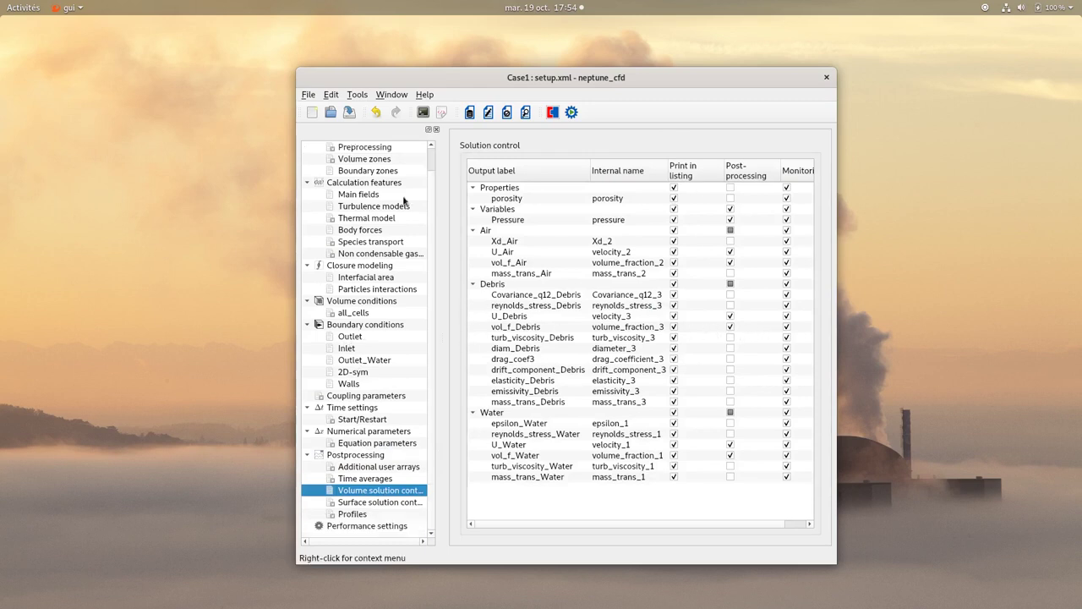
left_click(350, 113)
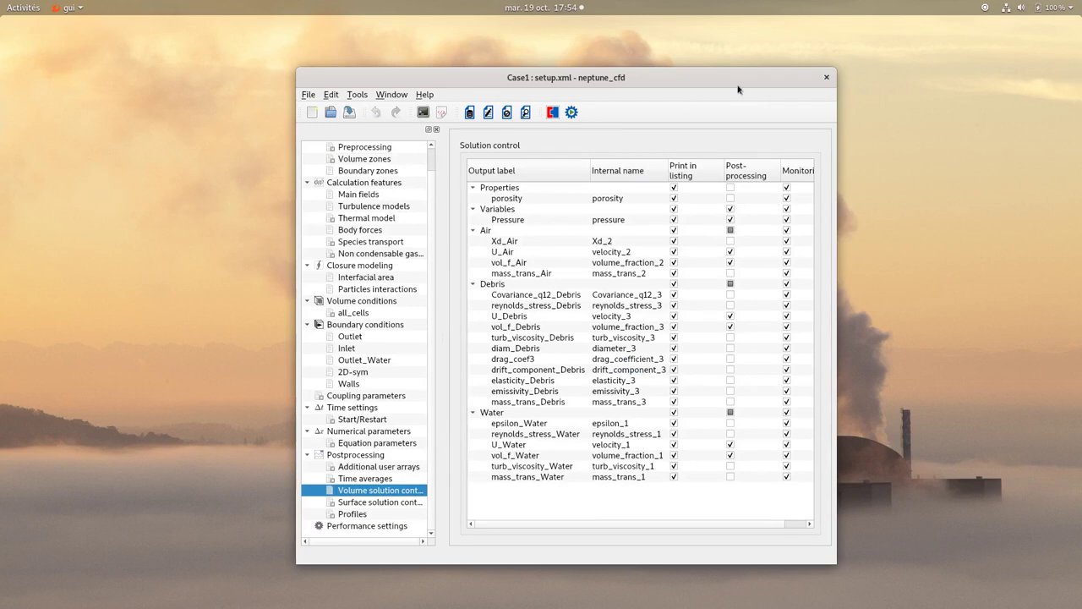
left_click(827, 78)
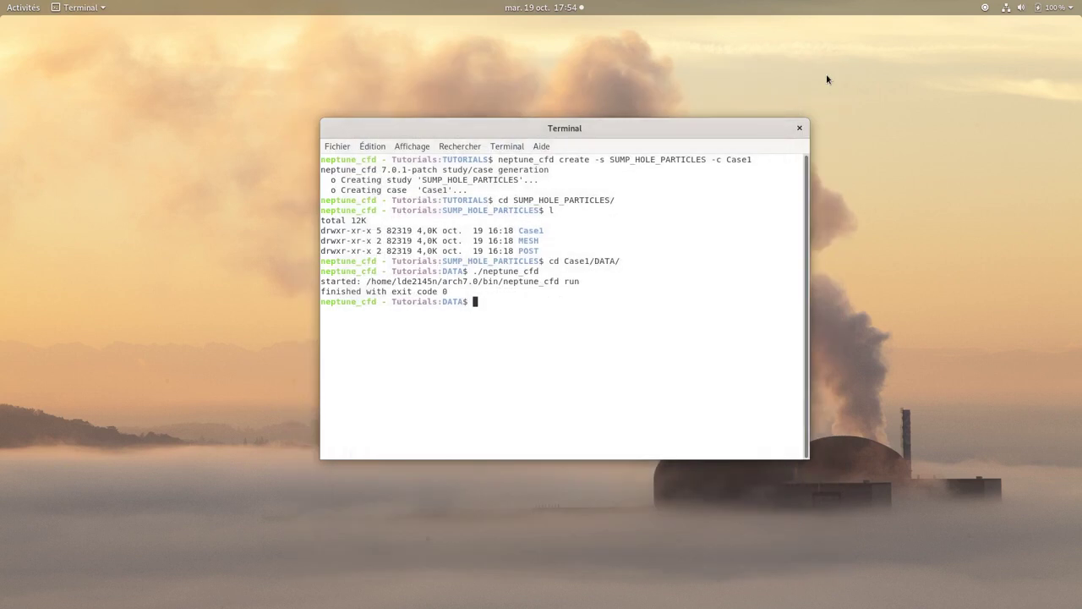
Step: Open a new terminal tab and change into the case's SRC folder with cd ../SRC/
left_click(335, 147)
left_click(368, 162)
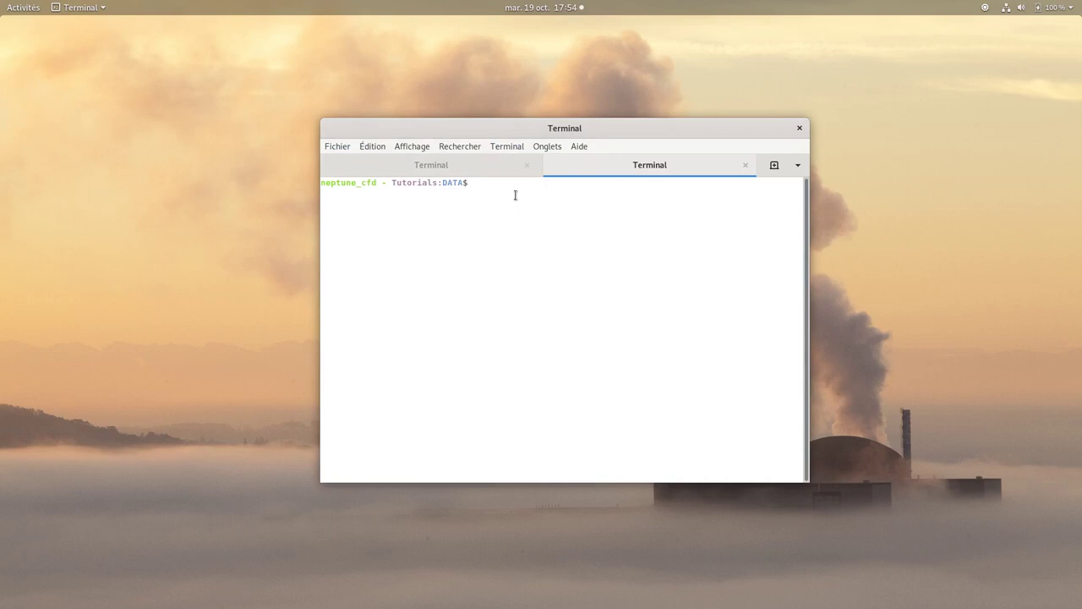
type("cd ../SRC/")
key("Return")
Step: Copy nc_user_boundary_conditions.c from the SUMP_HOLE_PARTICLES tutorial's CASE1/SRC into this folder
type("cp ~/ne")
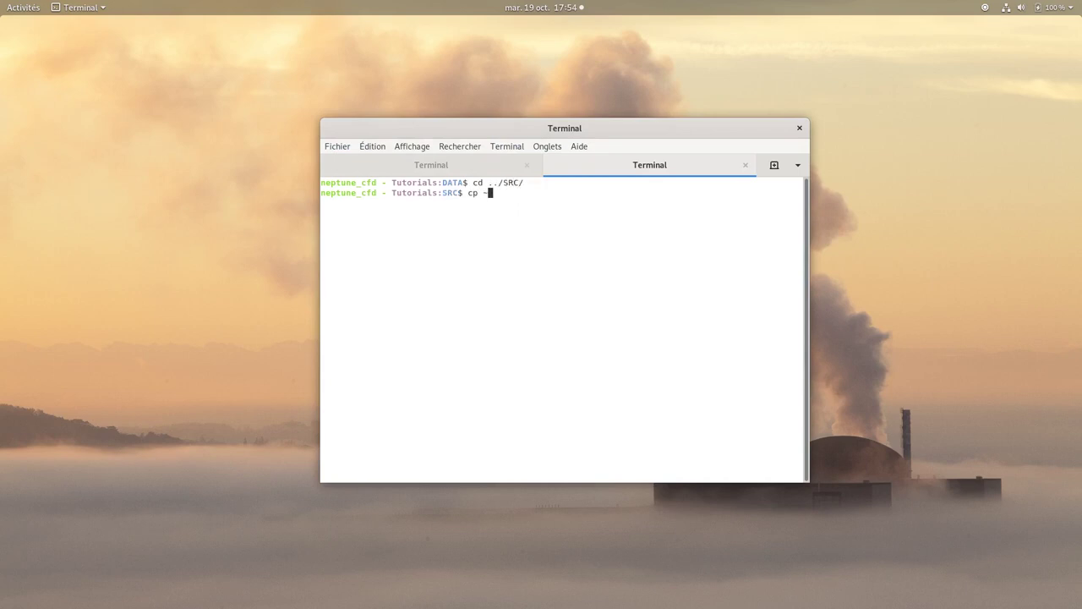
key("Tab")
type("Tu")
key("Tab")
type("Tu")
key("Tab")
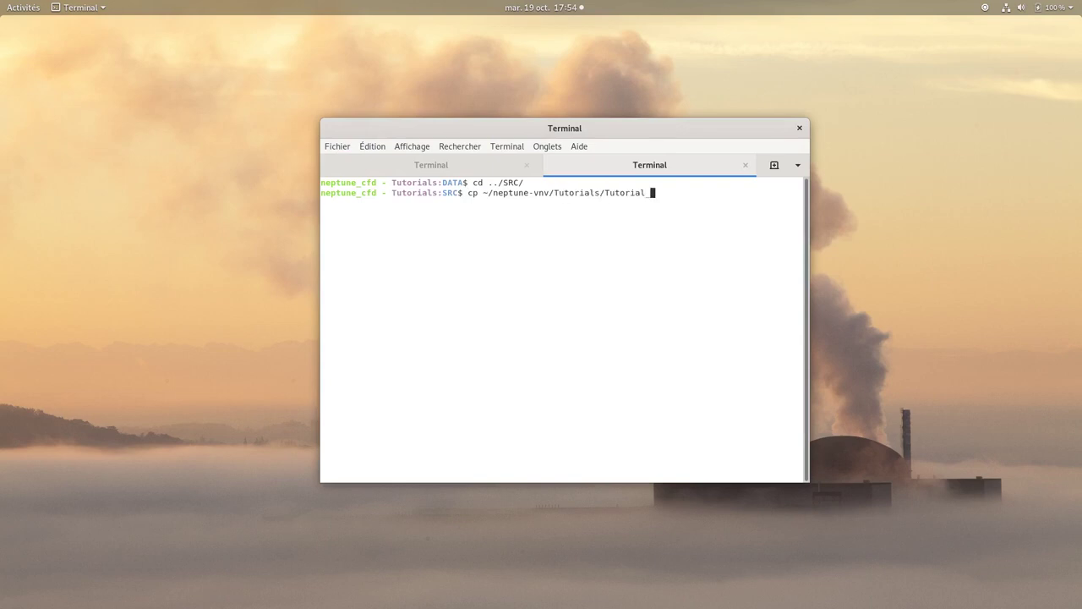
type("SU")
key("Tab")
type("C")
key("Tab")
type("SR")
key("Tab")
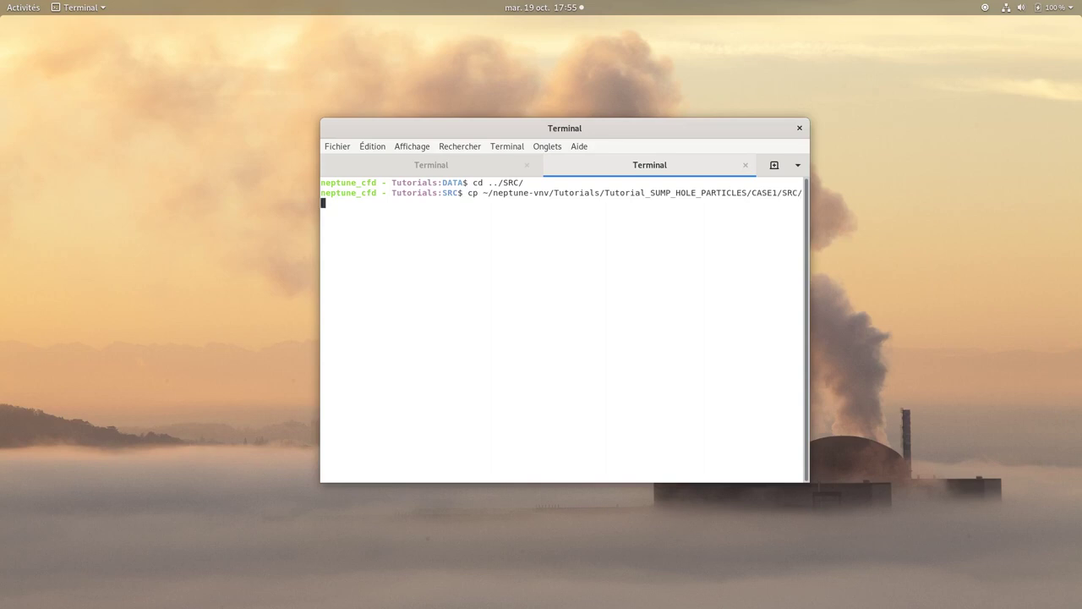
type("n")
key("Tab")
type(".")
key("Return")
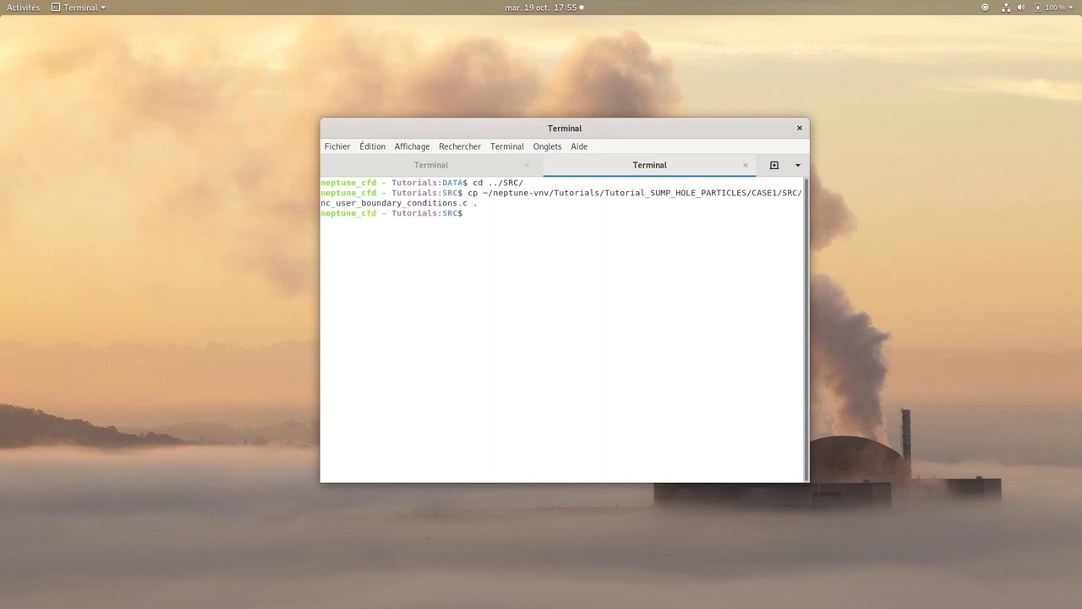
Step: Open nc_user_boundary_conditions.c in gedit
type("gedit n")
key("Tab")
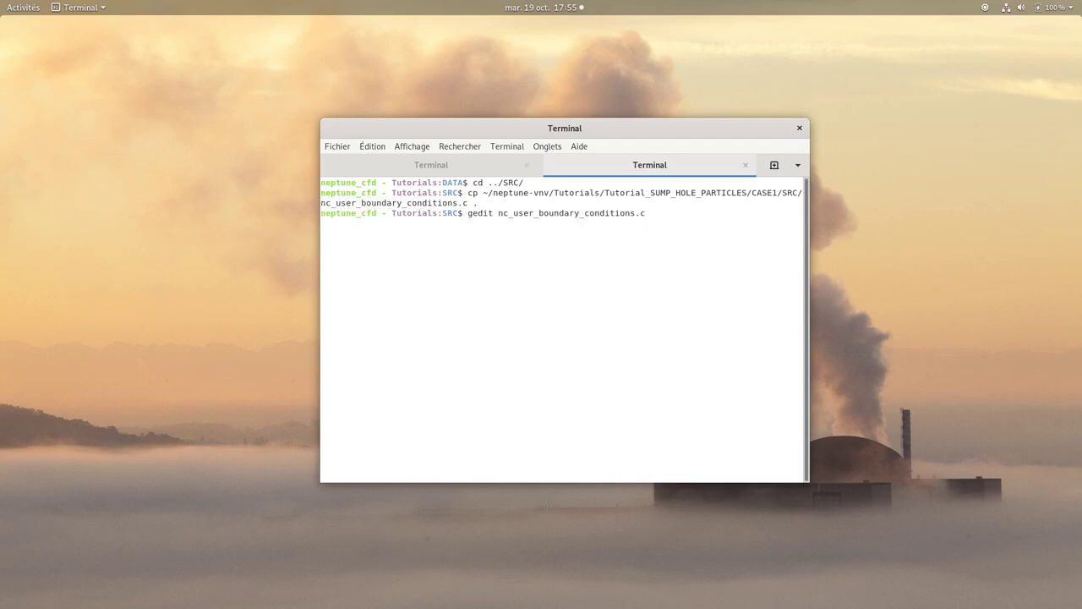
key("Return")
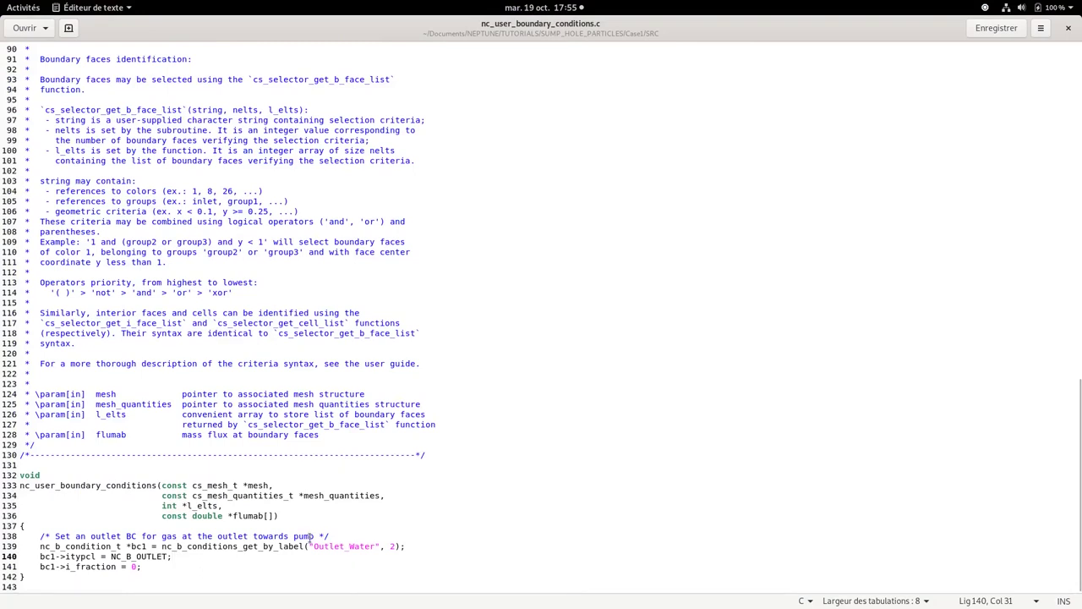
Step: Confirm line 139 of the boundary file sets Outlet_Water as an outlet, then close gedit
left_click_drag(311, 545, 377, 546)
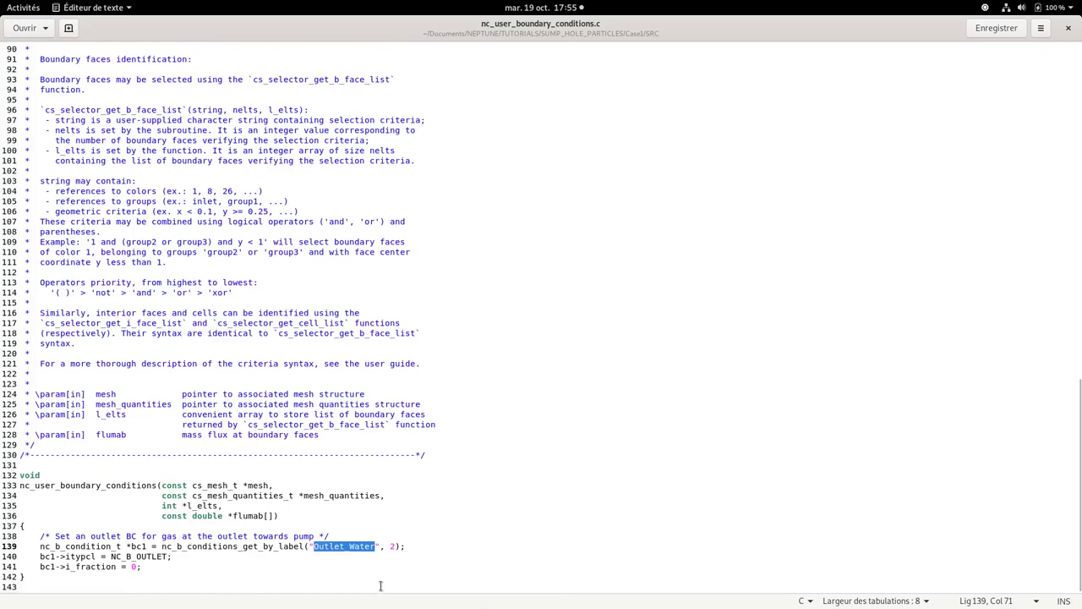
left_click(402, 529)
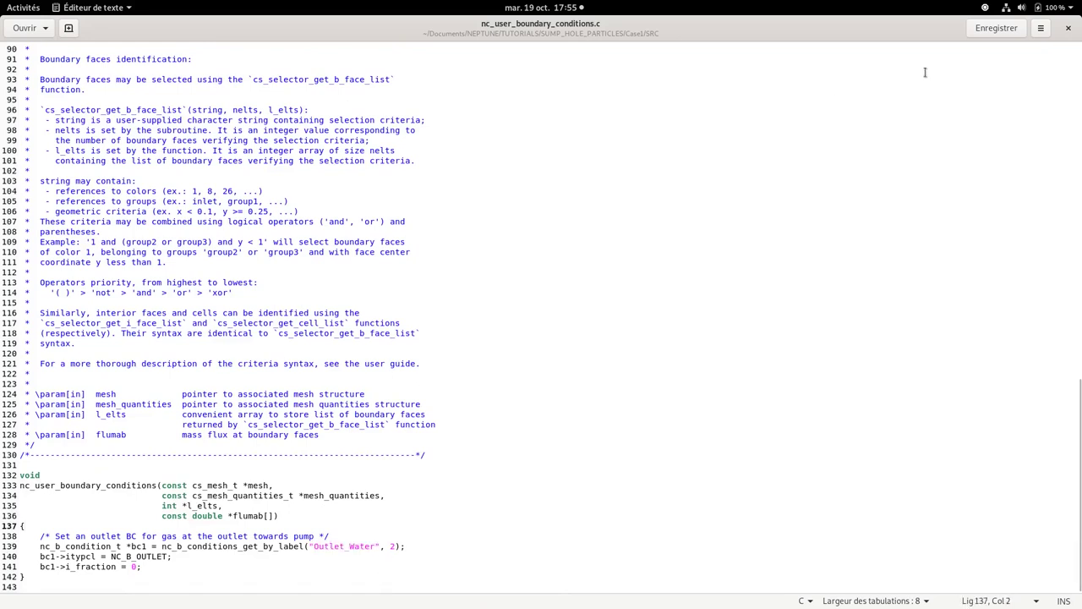
left_click(1067, 28)
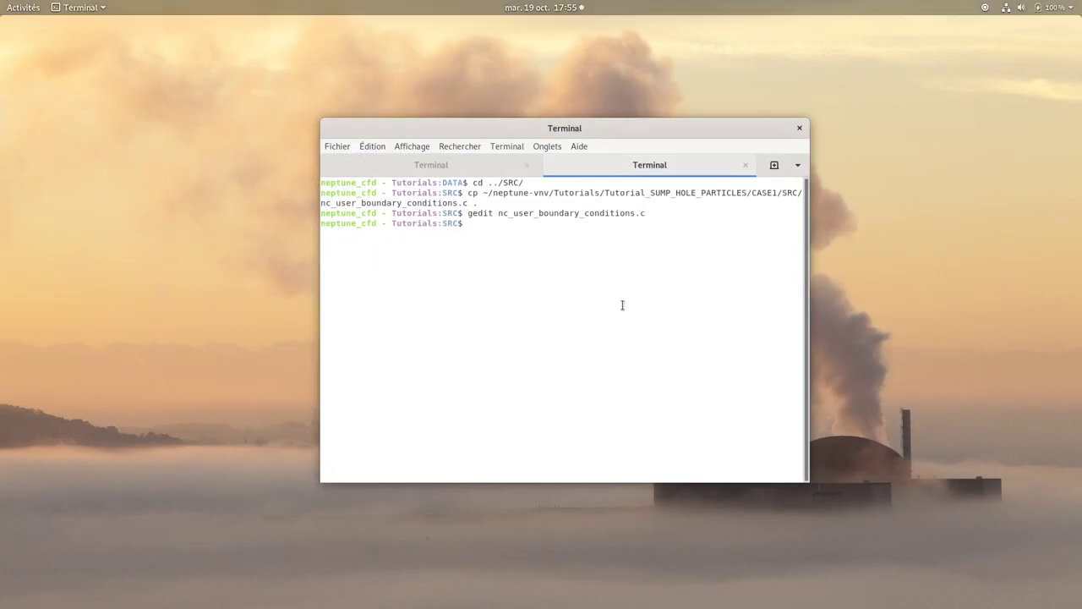
Step: Return to the case's DATA folder and launch the NEPTUNE_CFD GUI with ./neptune_cfd
type("cd ../DATA/")
key("Return")
type("./n")
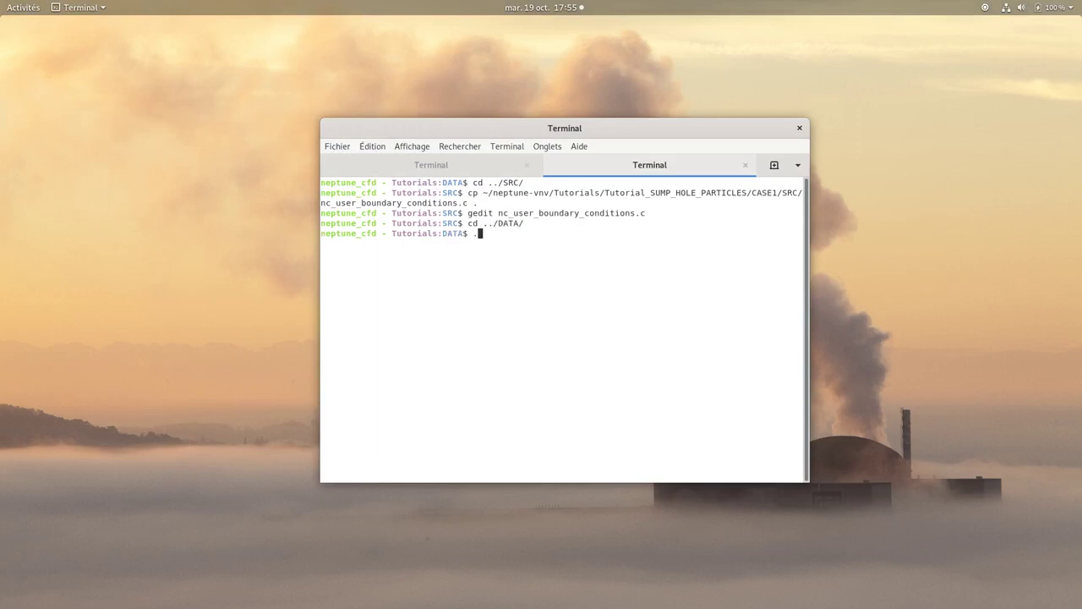
type("eptune_cfd")
key("Return")
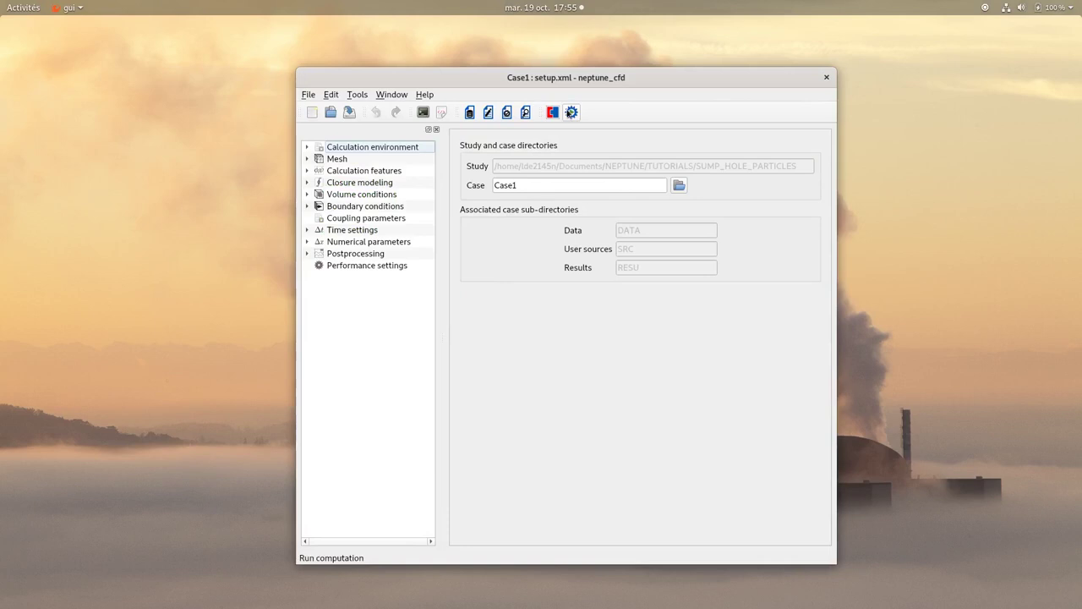
Step: Run the calculation on 2 processes
left_click(571, 112)
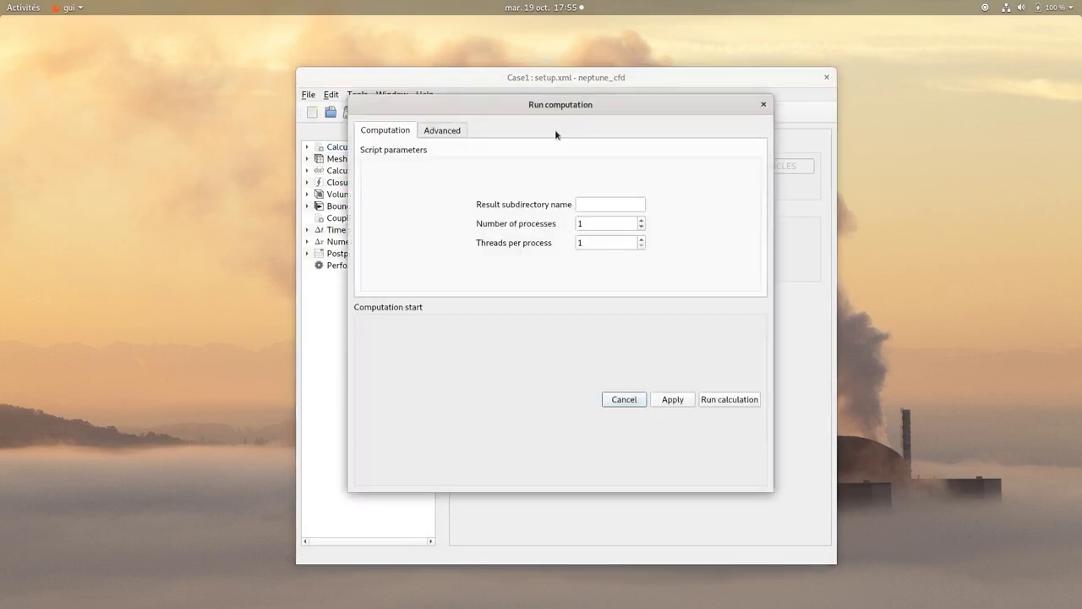
left_click(640, 220)
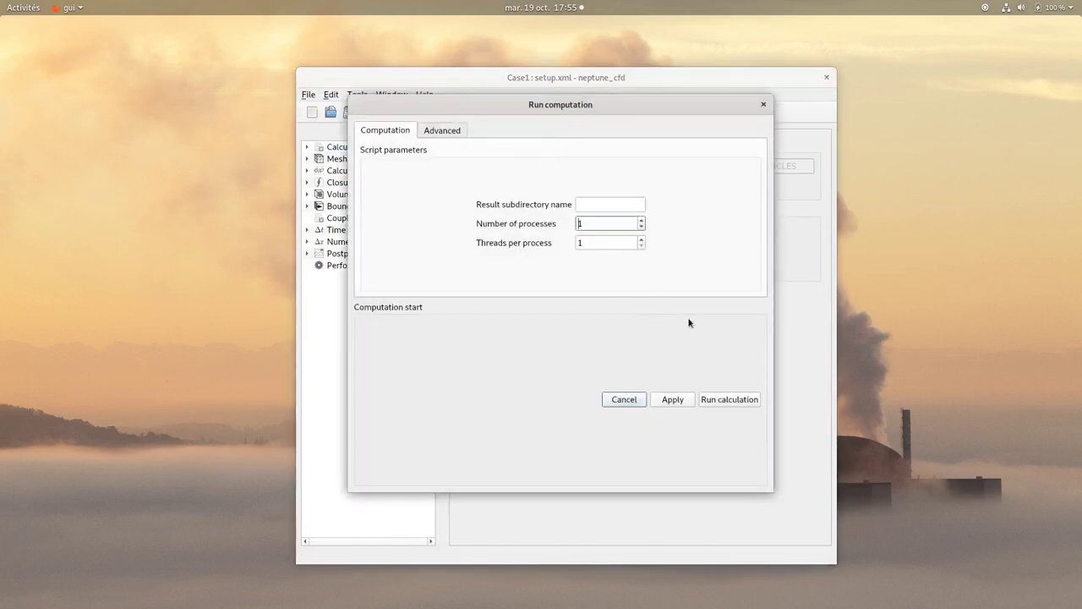
left_click(728, 401)
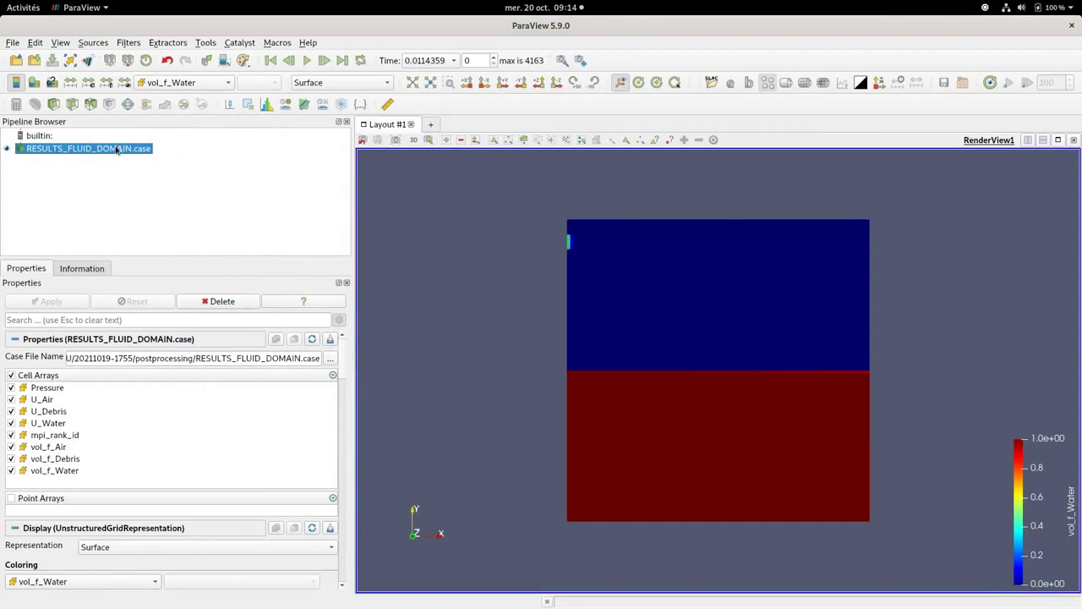
Step: Apply a Cell Data to Point Data filter to RESULTS_FLUID_DOMAIN.case and colour it by vol_f_Water
right_click(117, 149)
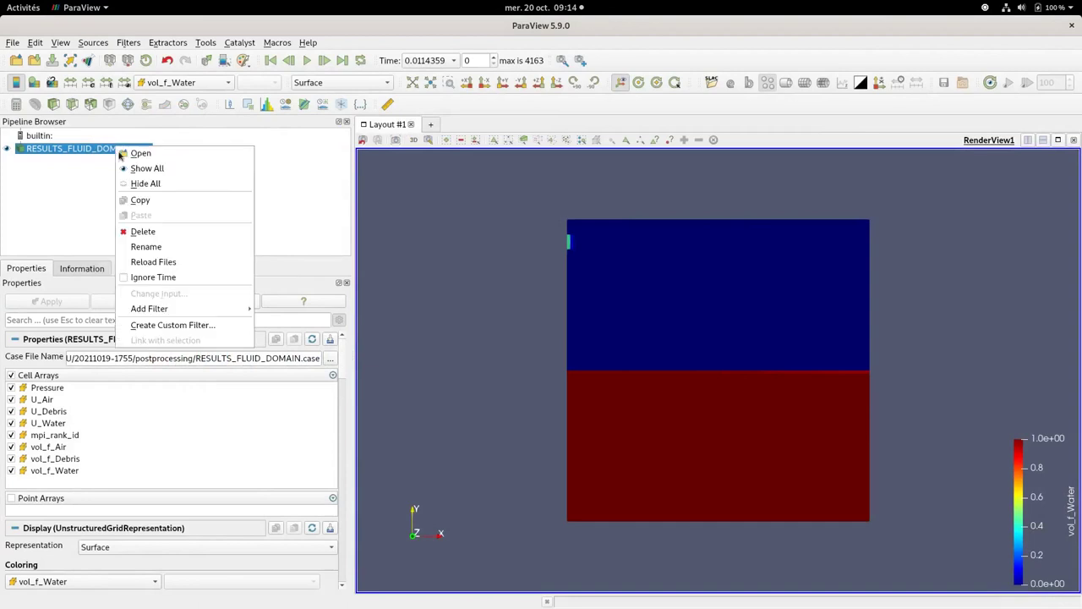
mouse_move(194, 308)
mouse_move(321, 325)
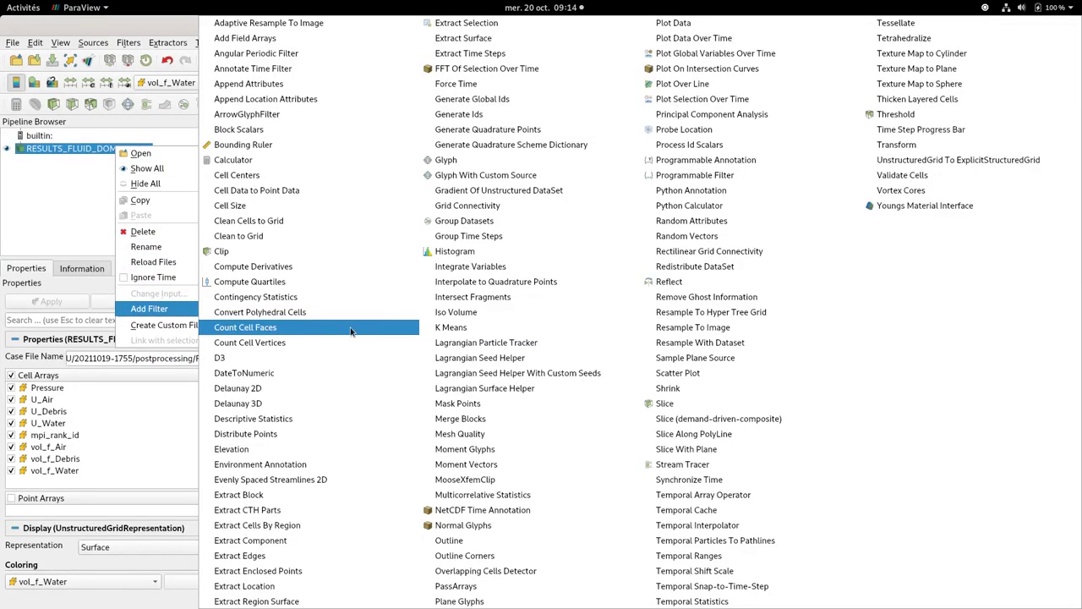
left_click(298, 191)
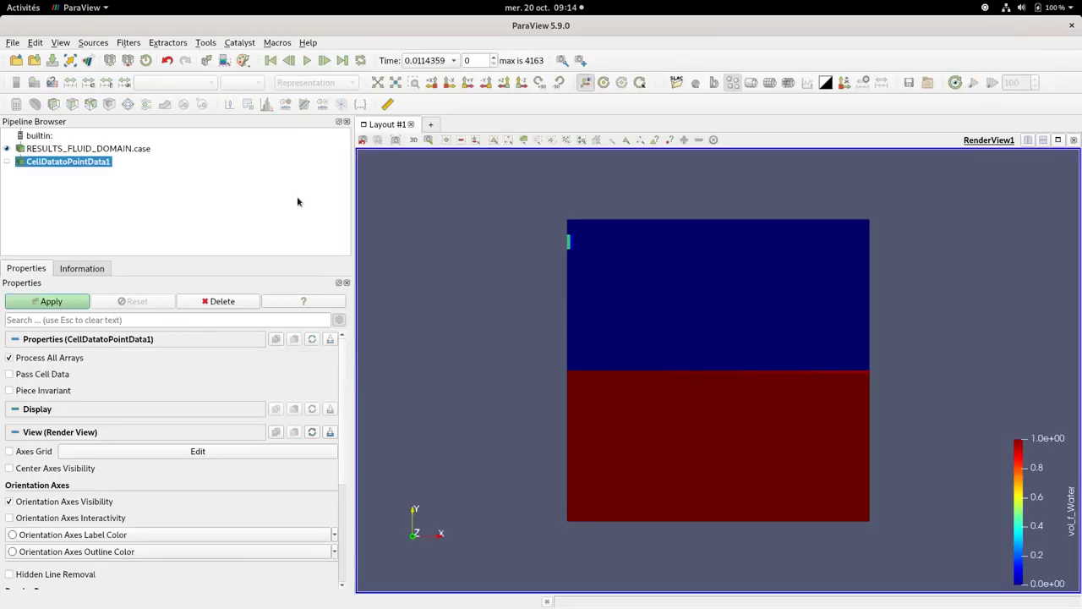
left_click(51, 301)
left_click(195, 81)
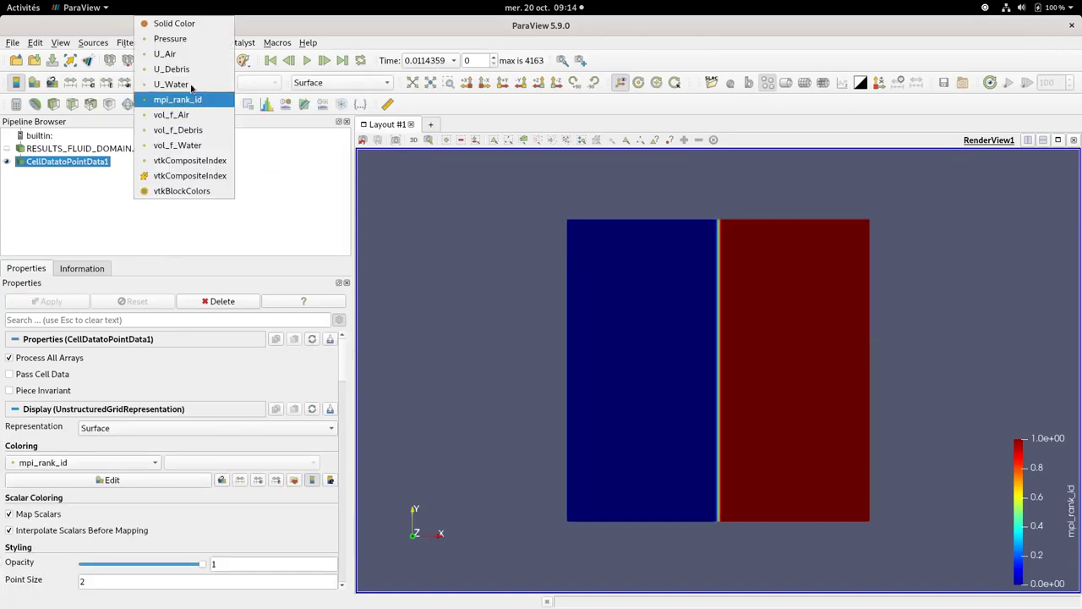
left_click(199, 145)
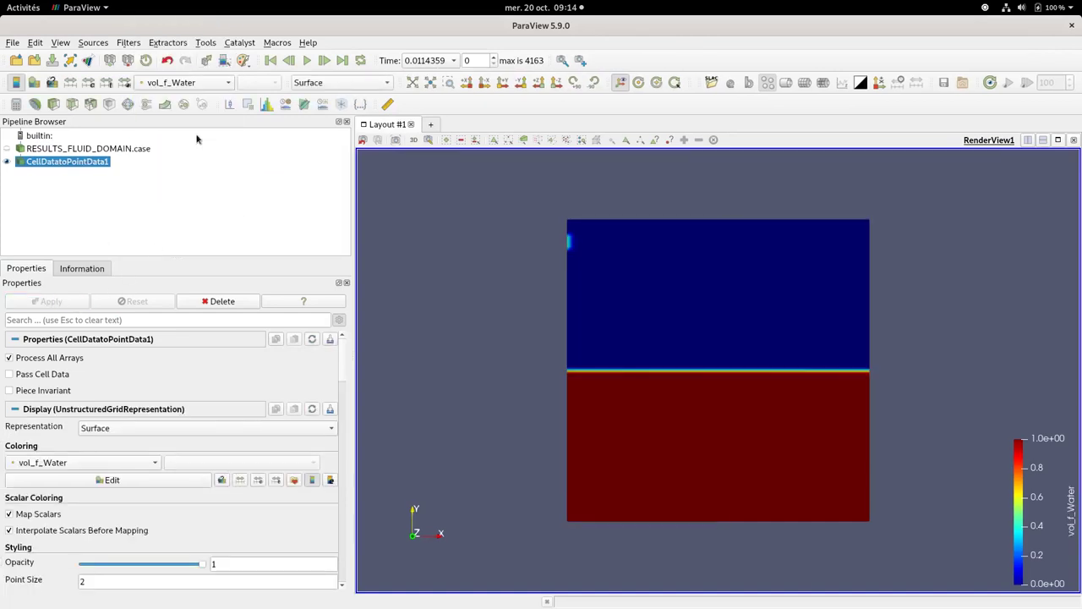
Step: Add an Annotate Time filter to the fluid results with format 'Time: %1.1f'
right_click(49, 151)
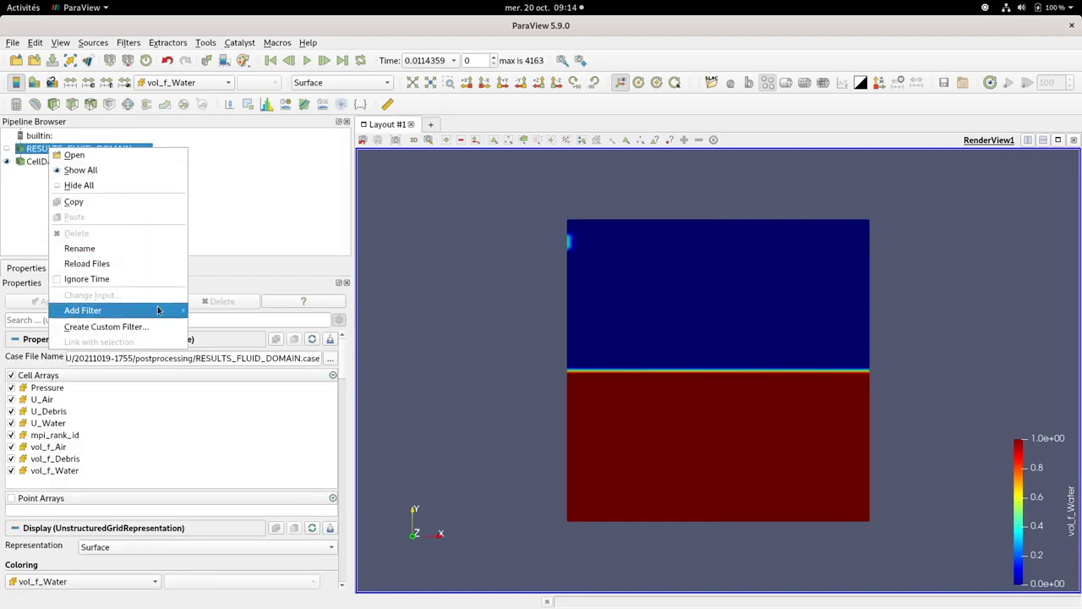
mouse_move(157, 310)
mouse_move(228, 341)
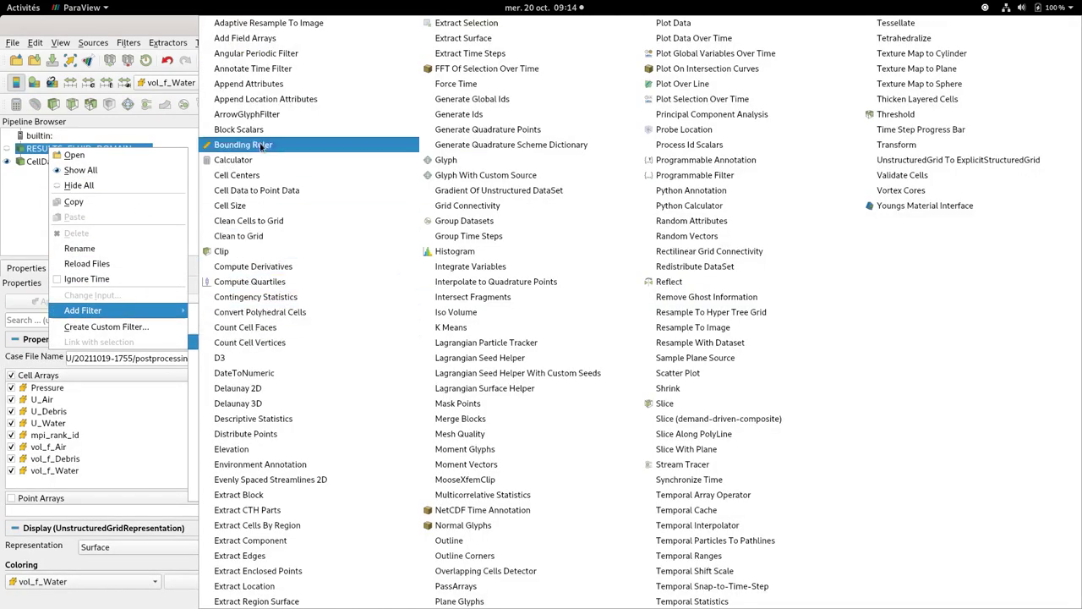
left_click(261, 68)
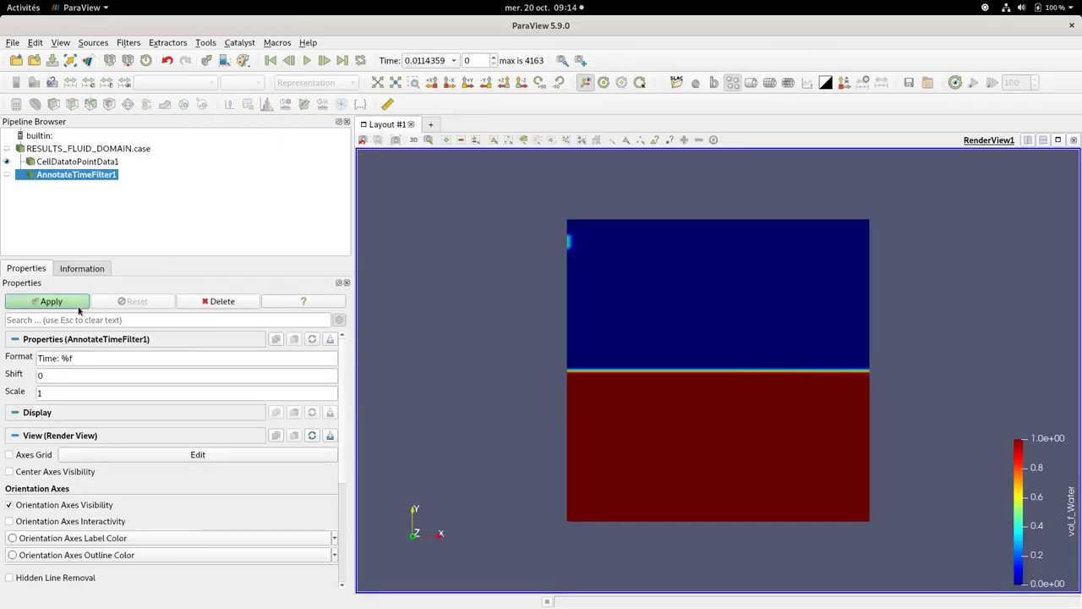
triple_click(89, 359)
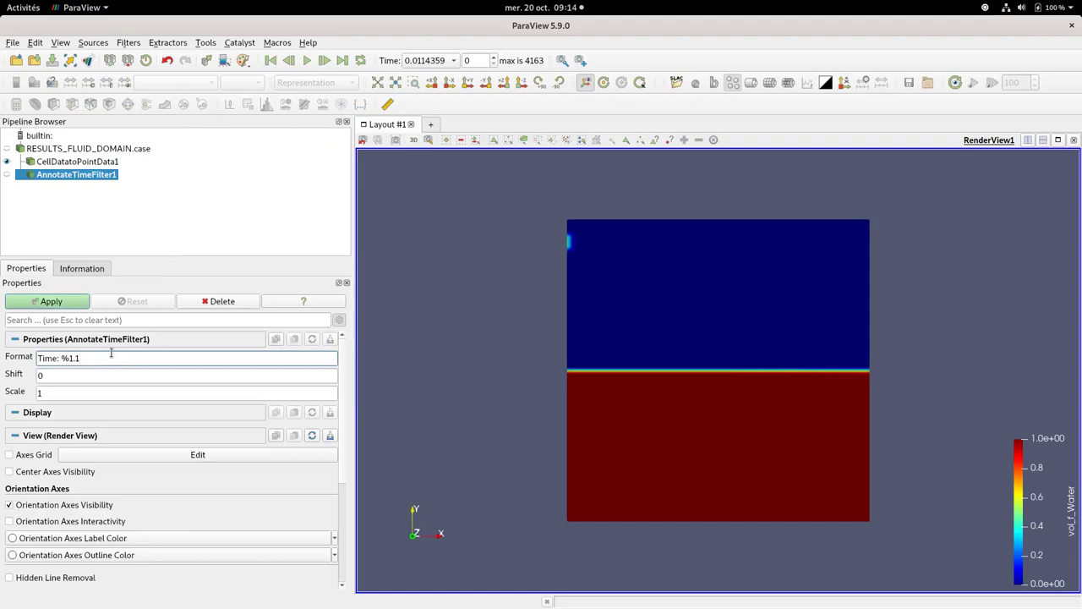
left_click(64, 306)
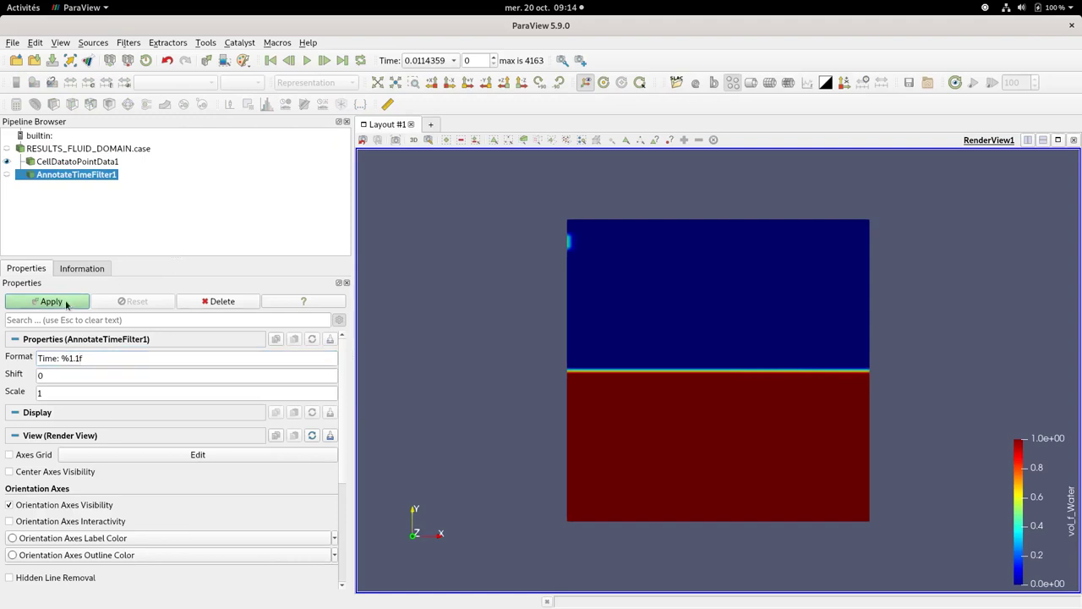
Step: Position the time label by coordinates at font size 24, centred above the domain
scroll(116, 429, "down", 3)
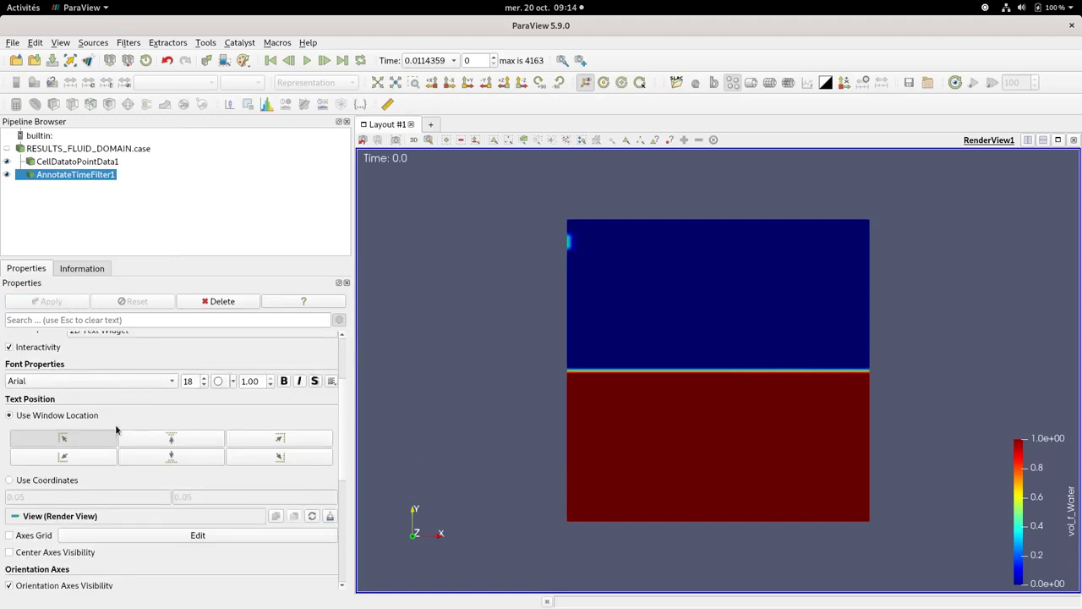
left_click(47, 482)
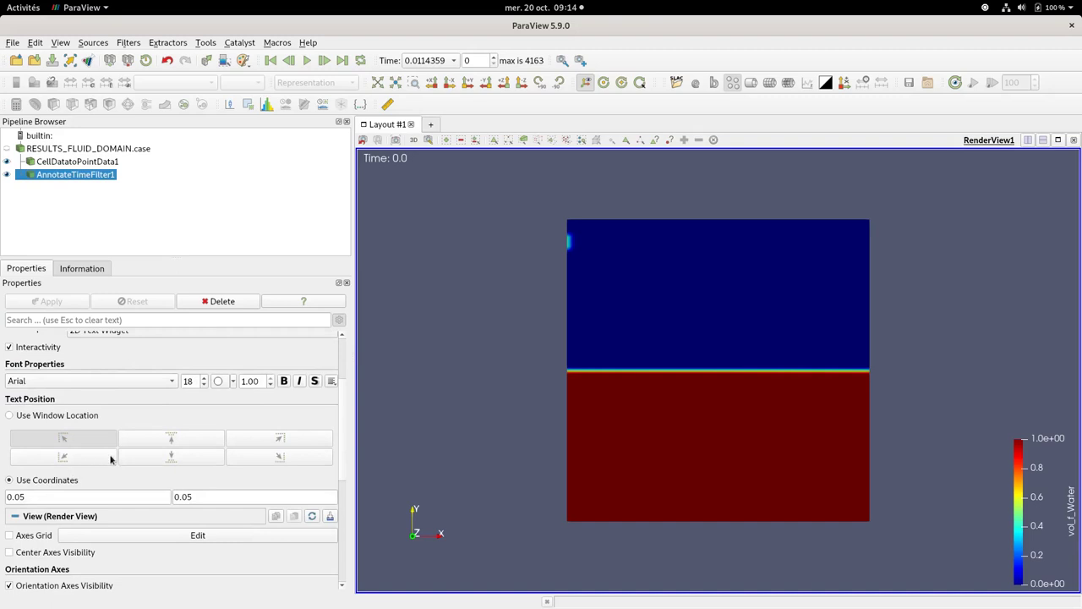
left_click(205, 378)
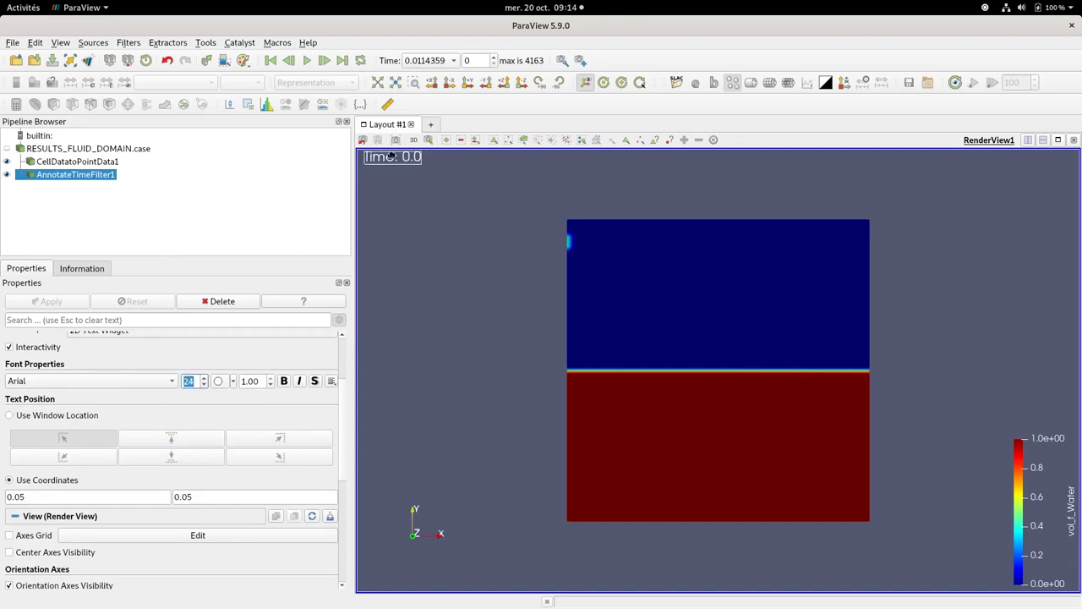
mouse_move(392, 157)
left_mouse_down()
mouse_move(403, 175)
mouse_move(712, 203)
left_mouse_up()
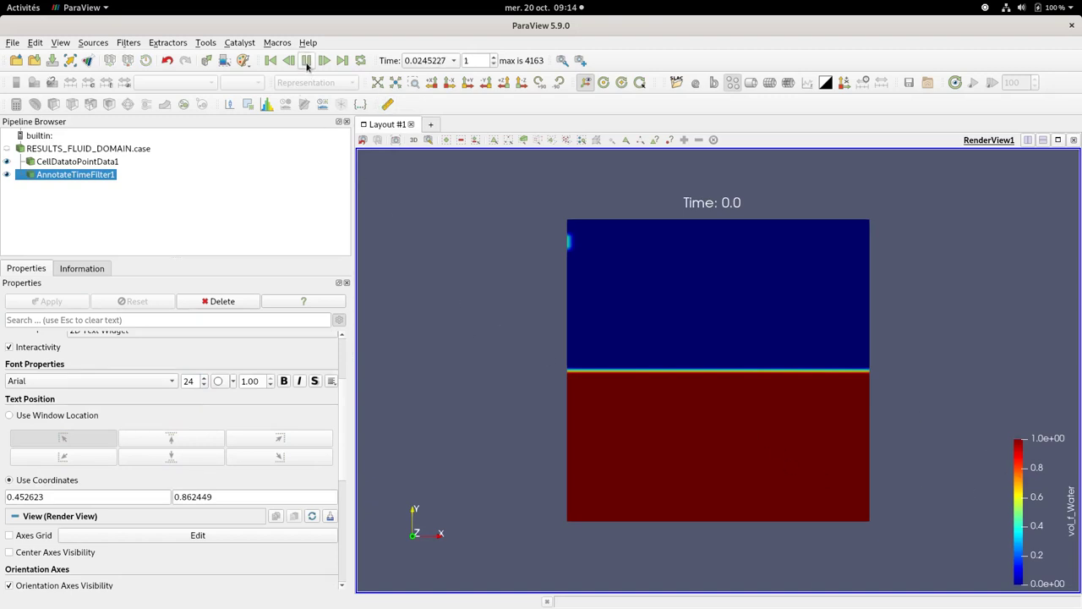
Step: Play the water fraction, pause at 1.0, then jump to 20.0 and finally 50.0
left_click(307, 61)
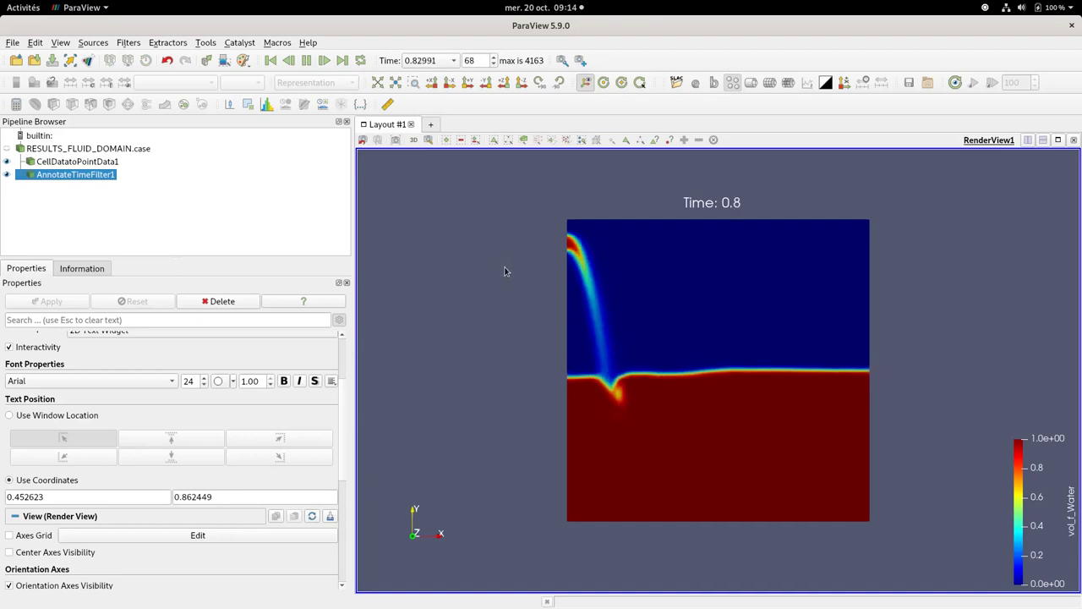
left_click(307, 61)
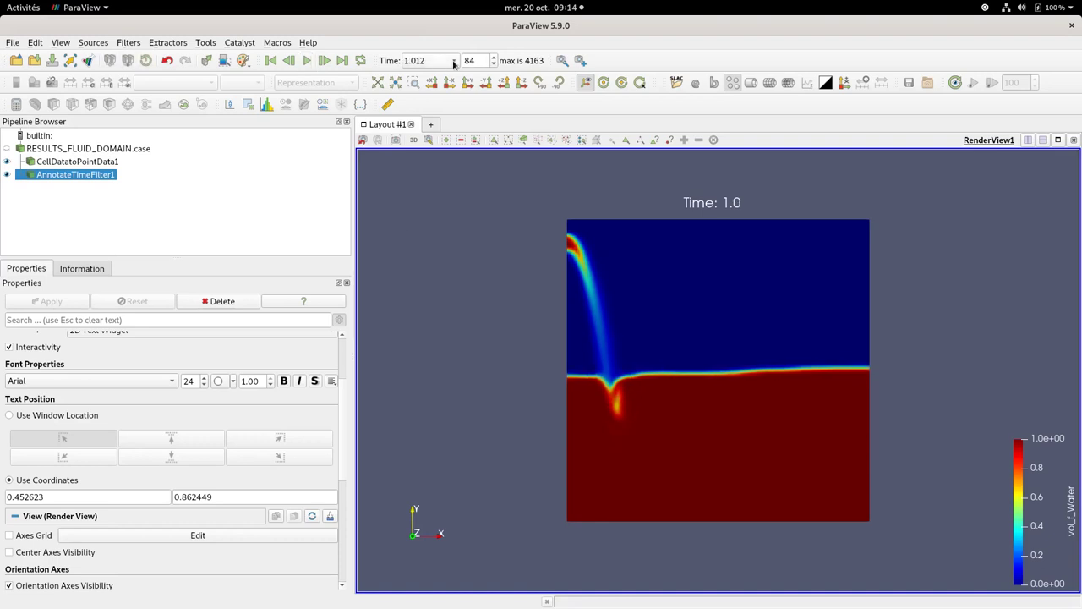
left_click(454, 61)
left_click(428, 535)
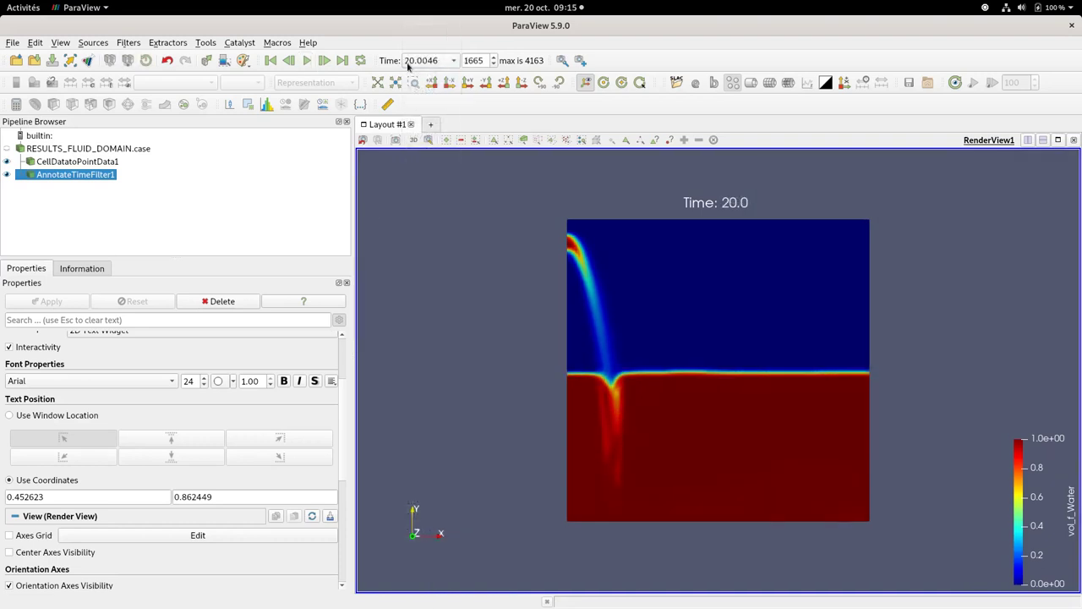
left_click(454, 61)
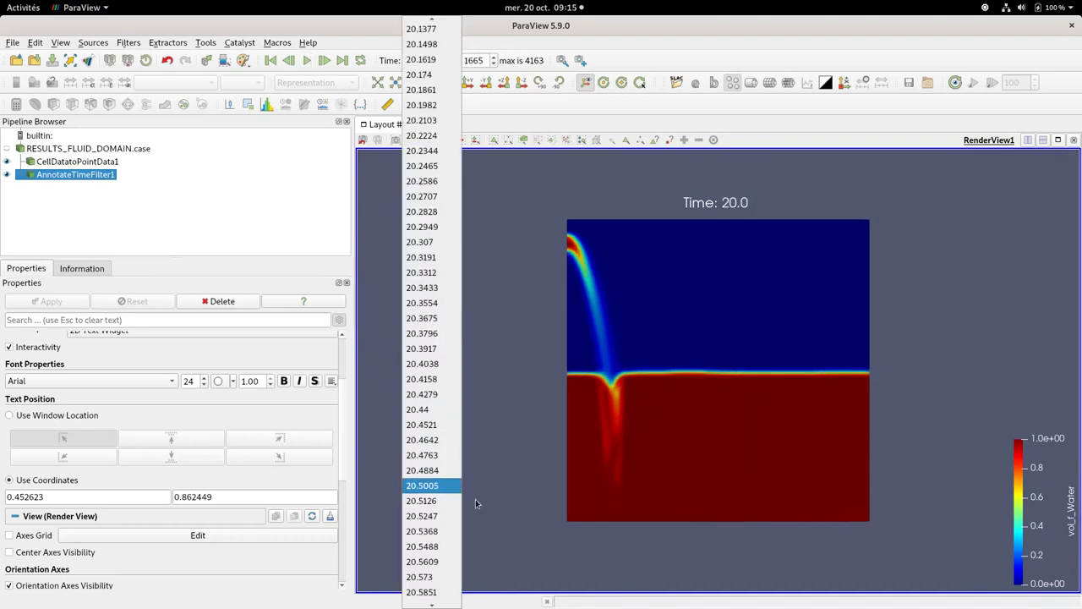
key("Escape")
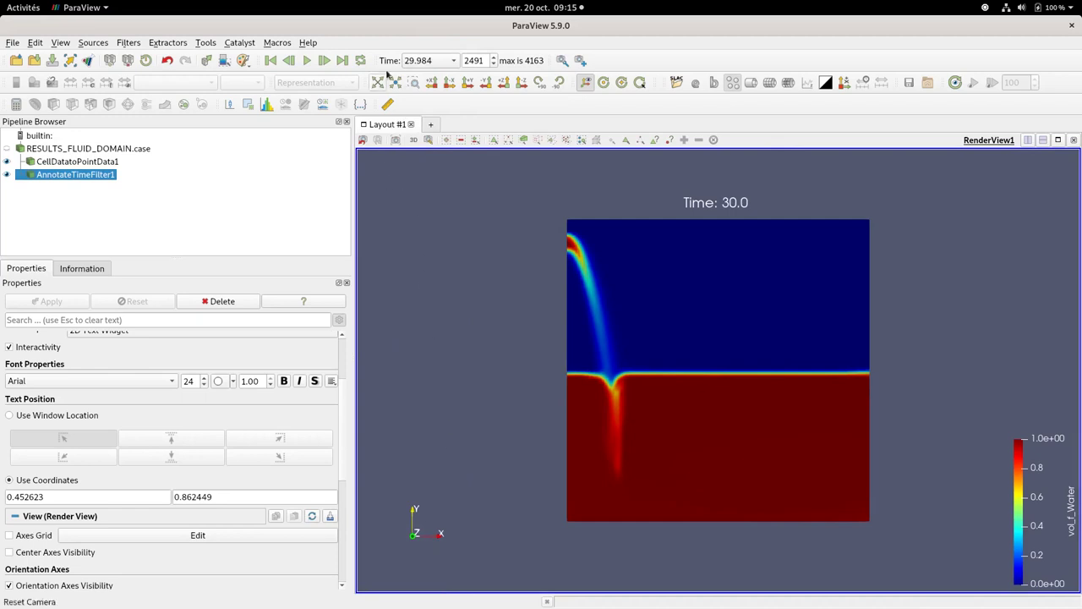
left_click(454, 61)
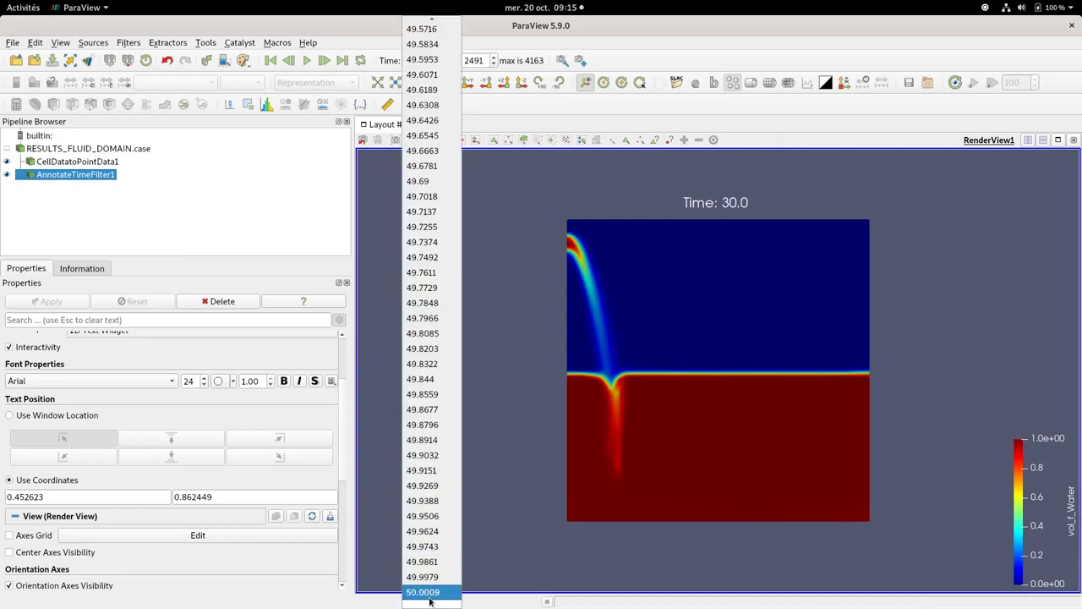
left_click(429, 594)
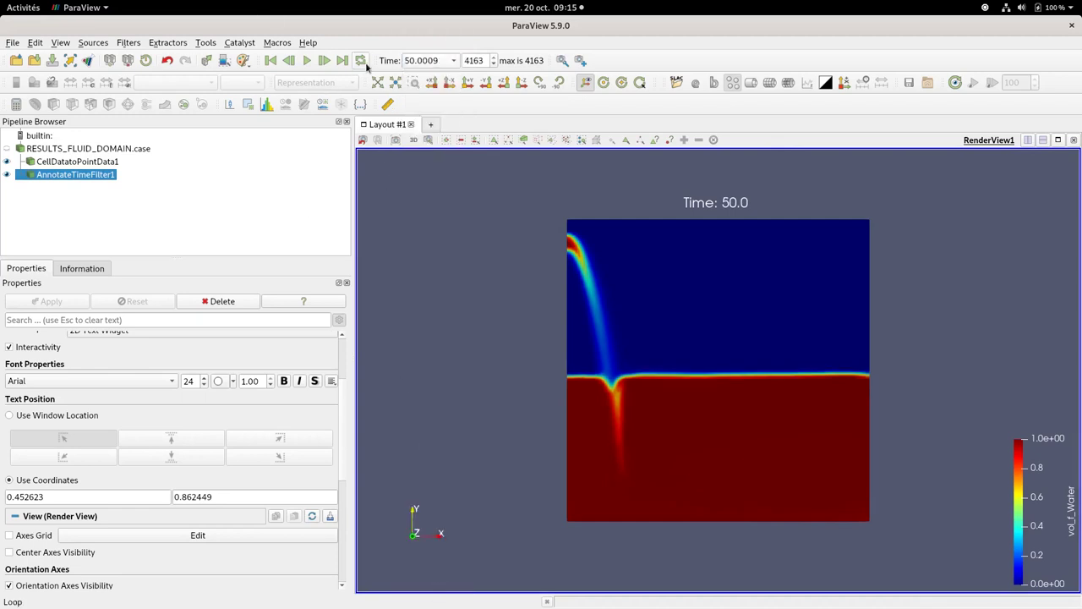
Step: Colour CellDatatoPointData1 by vol_f_Debris and play it from the first frame, pausing at 1.0
left_click(82, 163)
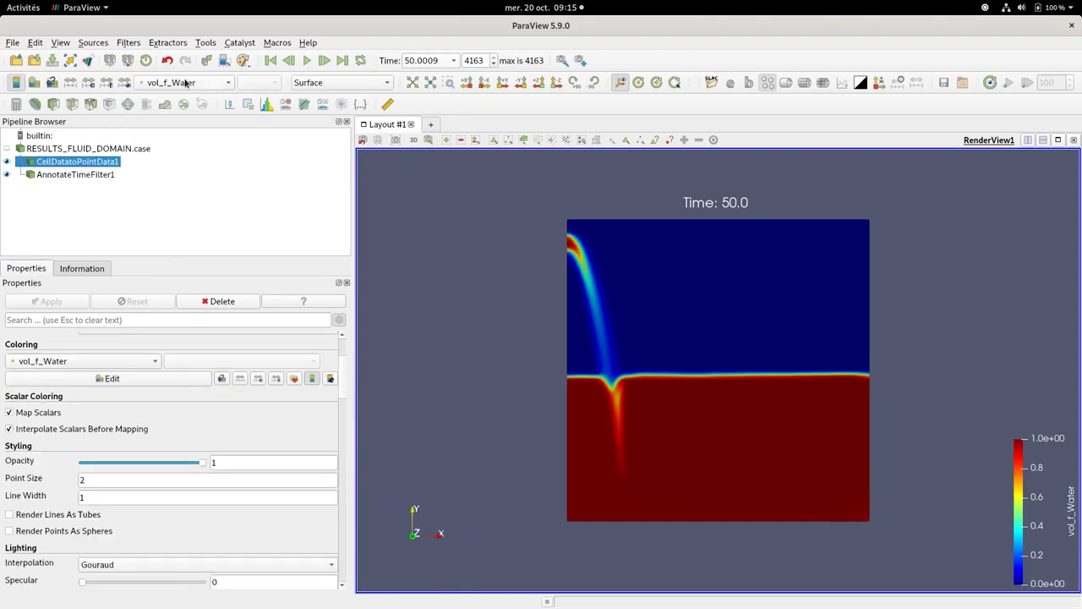
left_click(198, 82)
left_click(201, 134)
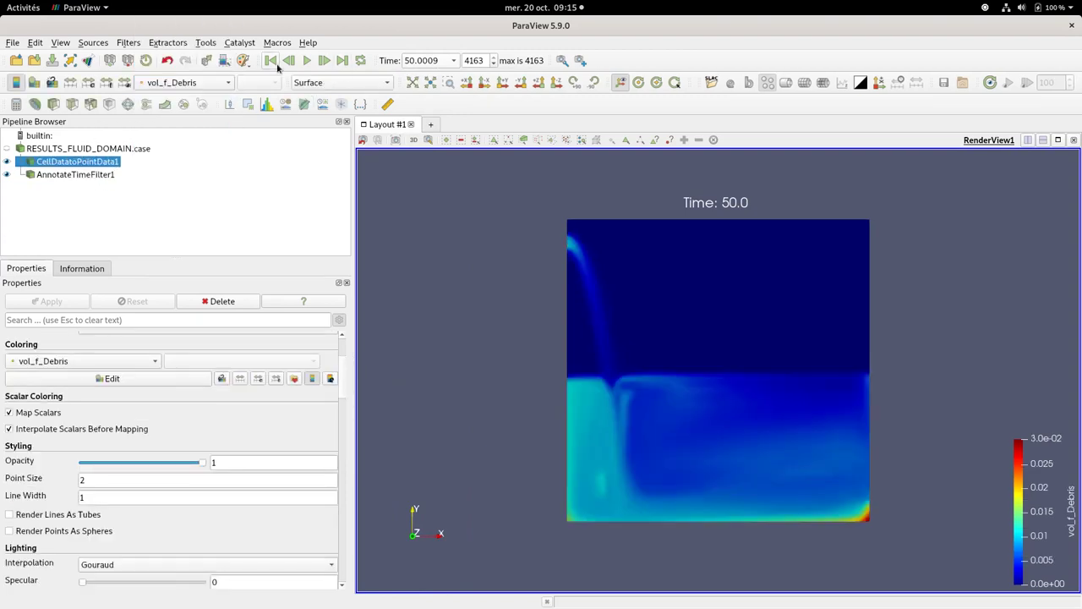
left_click(270, 60)
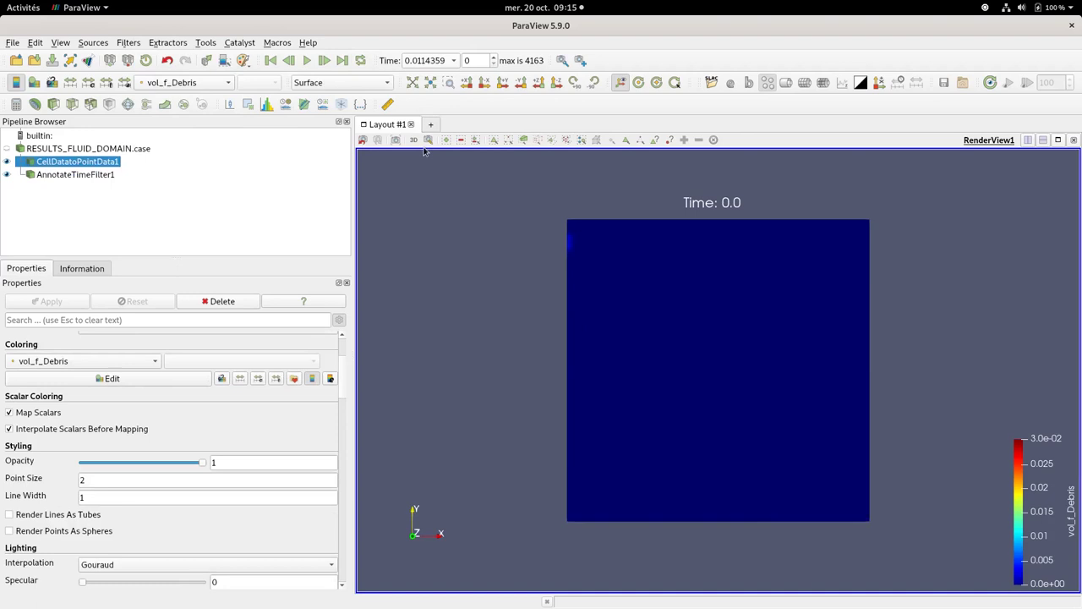
left_click(307, 62)
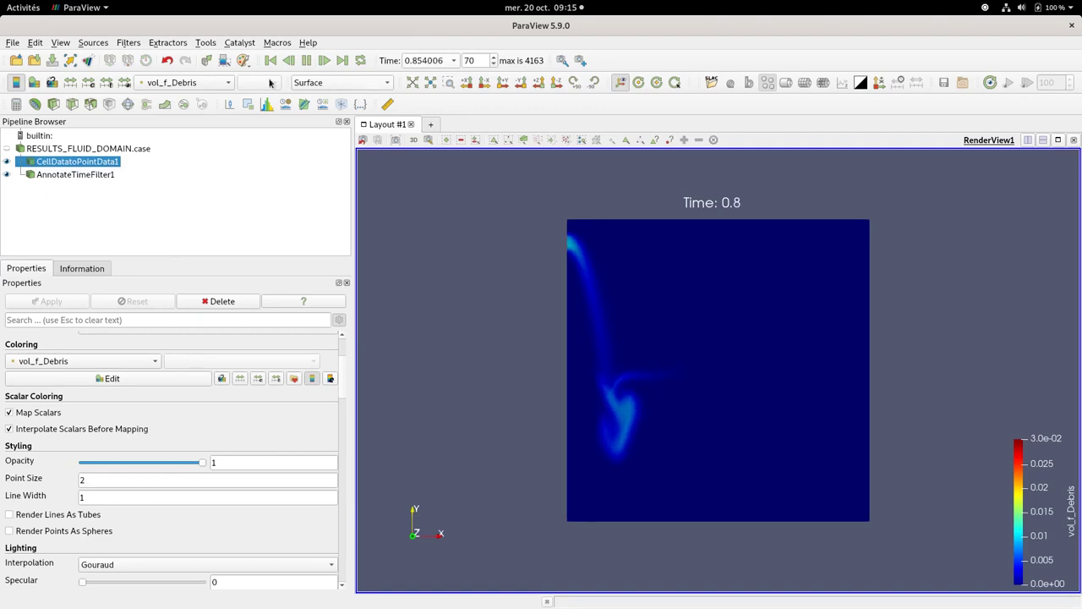
left_click(307, 60)
Step: Step the debris fraction through times 30.0, 40.0 and finally 50.0
left_click(453, 61)
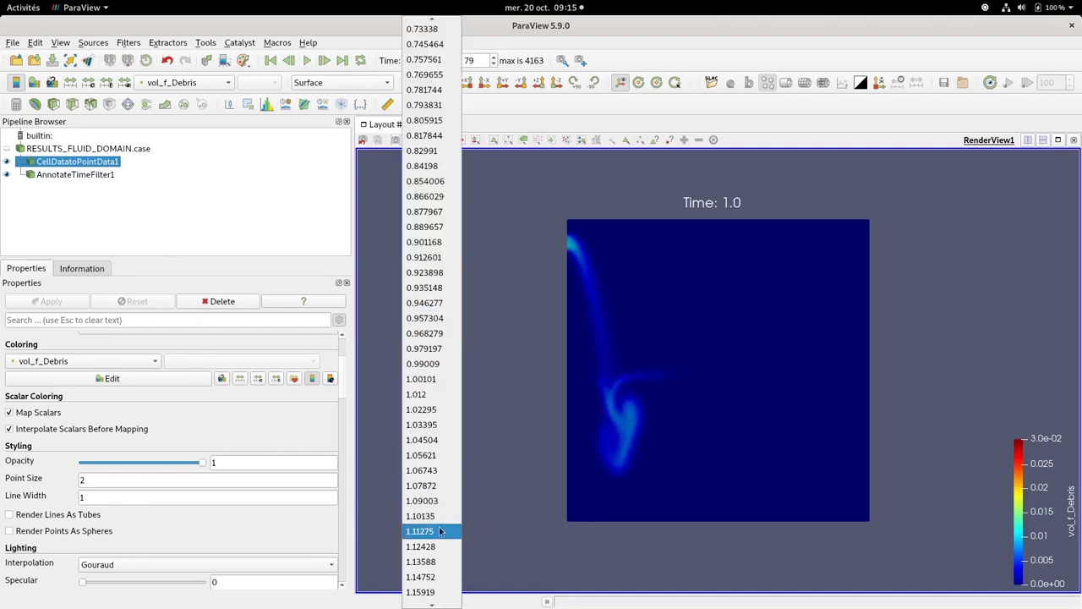
scroll(440, 558, "down", 15)
left_click(441, 590)
left_click(453, 60)
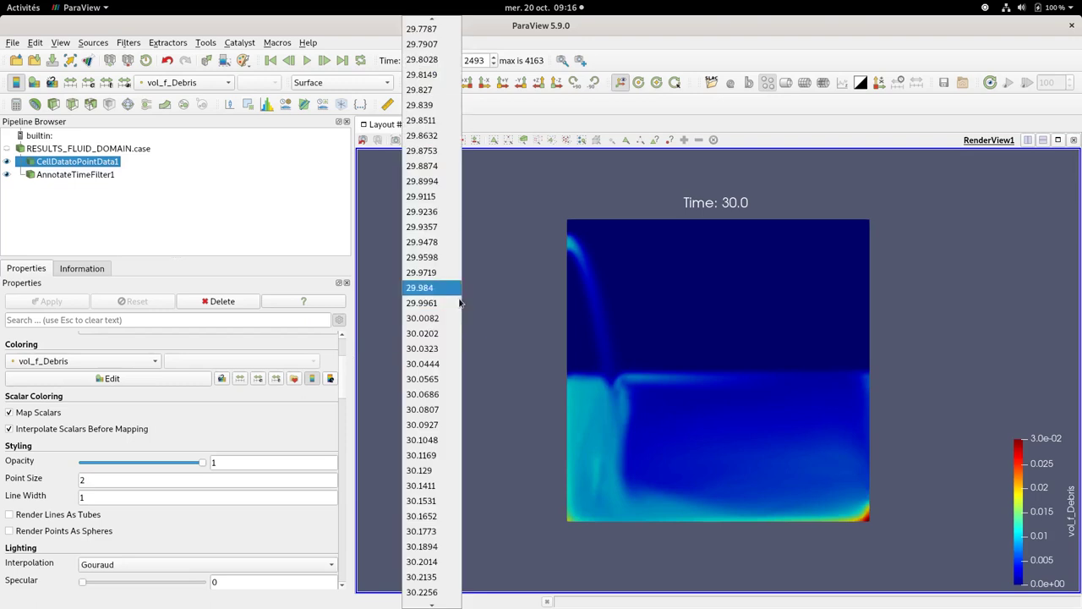
scroll(435, 558, "down", 10)
left_click(432, 590)
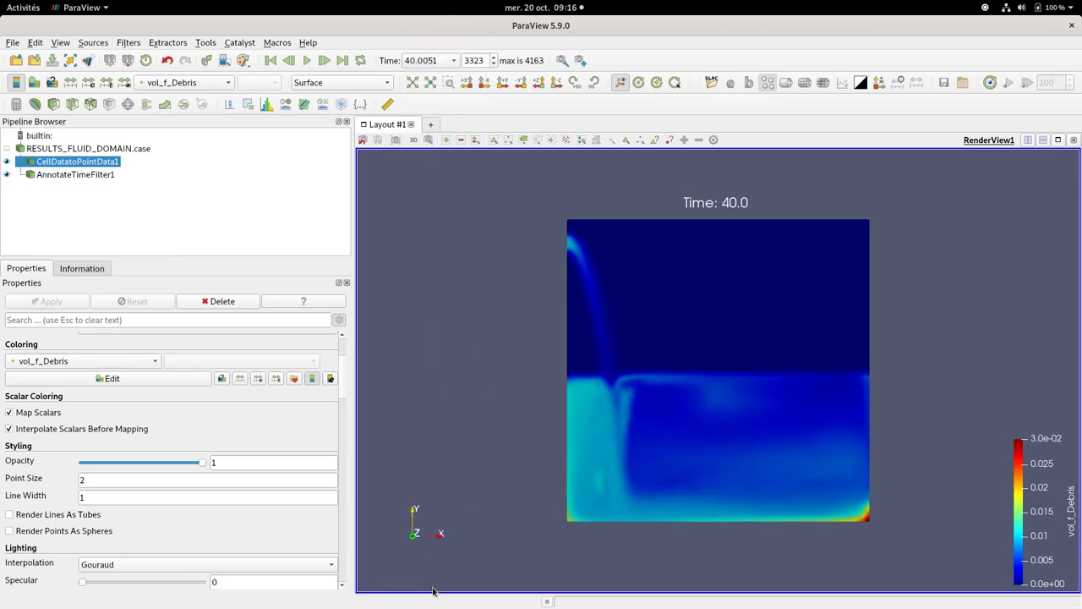
left_click(439, 61)
scroll(433, 507, "down", 10)
left_click(457, 587)
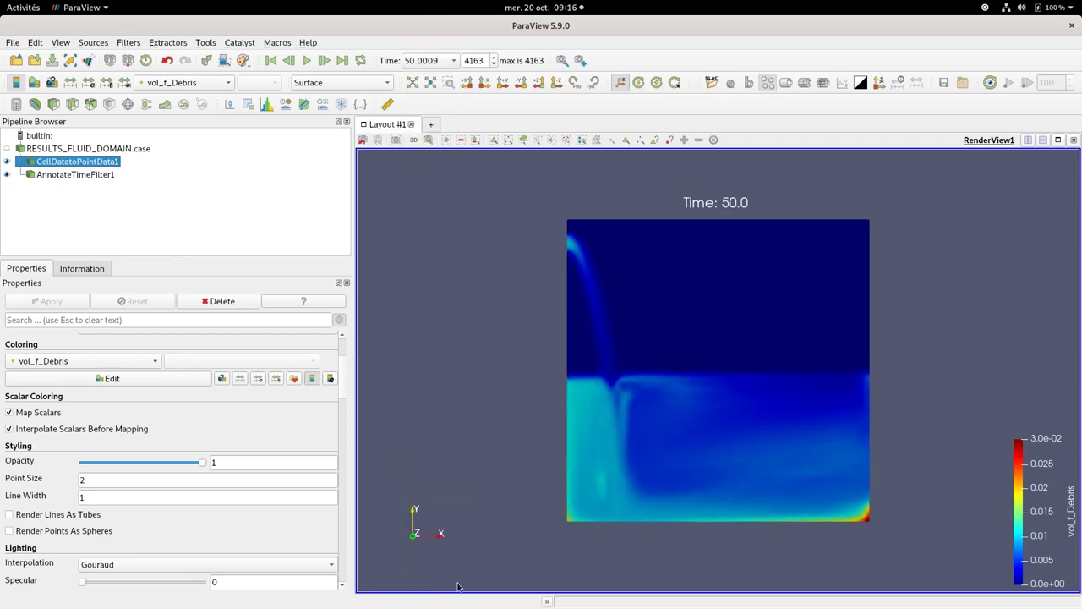